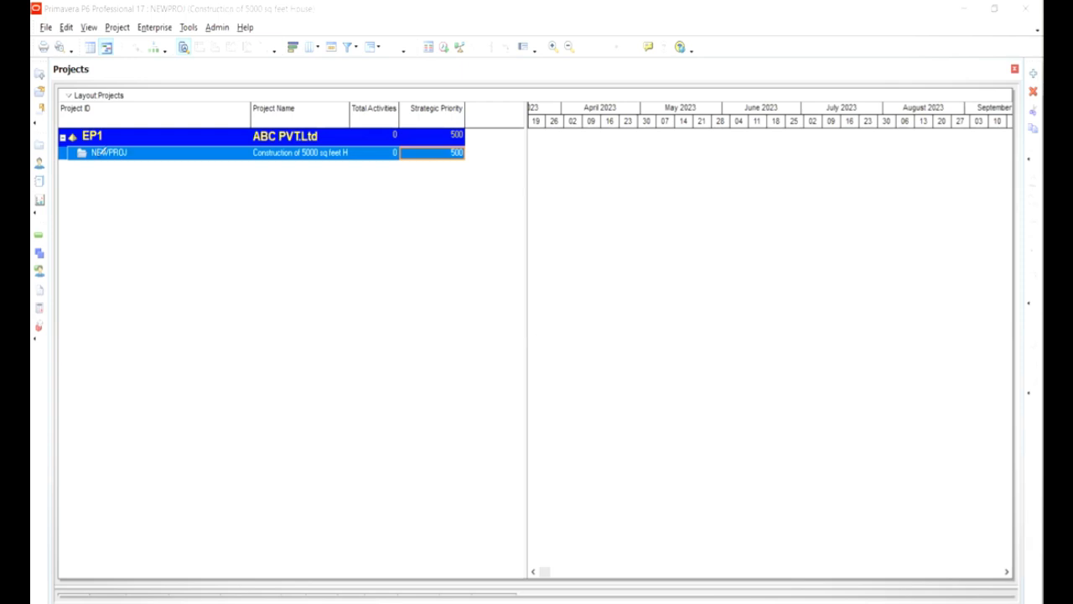
Open the NEWPROJ project from the project list
mouse_move(87, 151)
left_mouse_down()
mouse_move(73, 181)
mouse_move(72, 135)
left_mouse_up()
left_click_drag(55, 226, 32, 242)
left_click(705, 136)
right_click(182, 152)
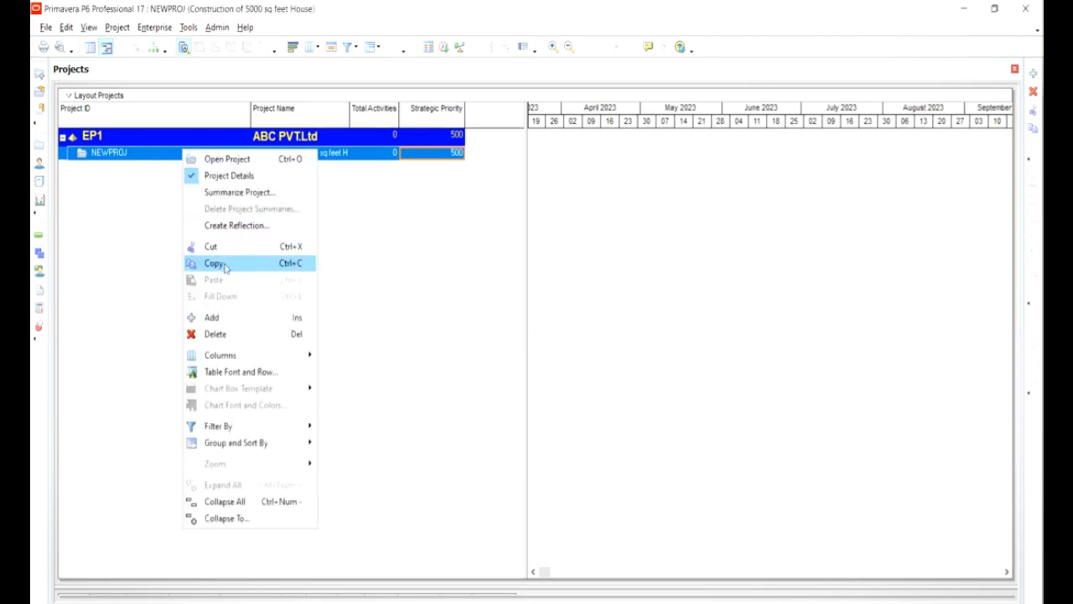
left_click(232, 163)
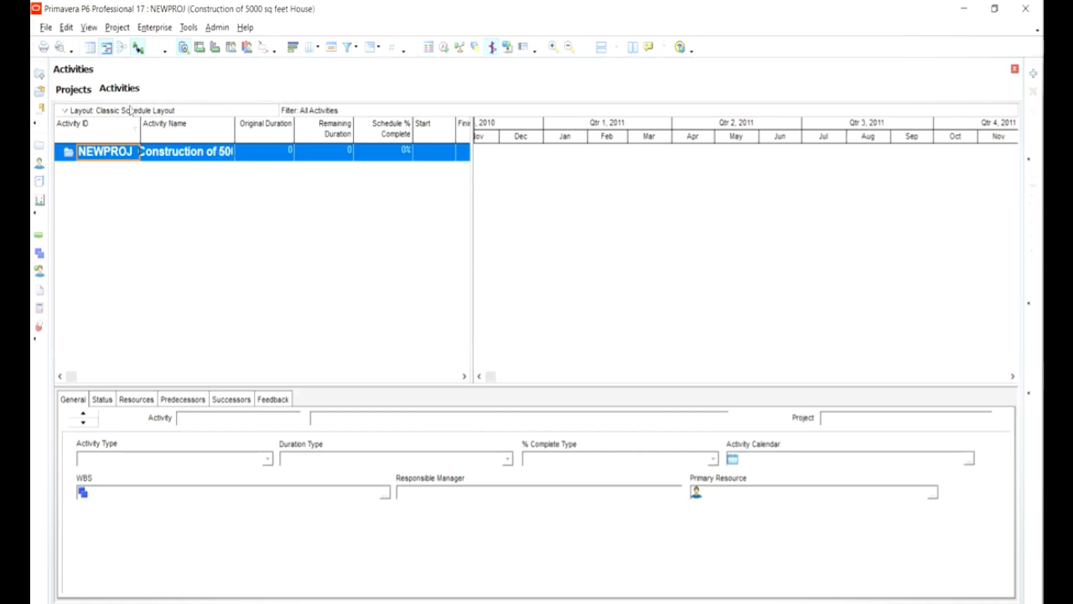
Narrow the Activity ID column, widen Activity Name, and enlarge the activity table up to beyond the Total Float column
left_click_drag(139, 128, 110, 129)
left_click_drag(204, 128, 263, 130)
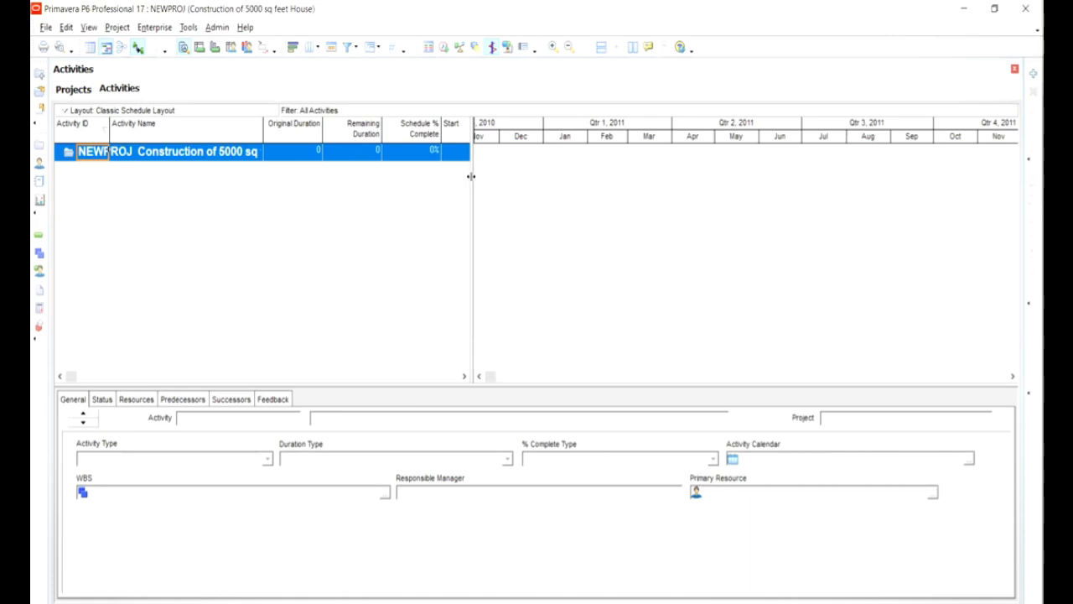
left_click_drag(582, 179, 710, 197)
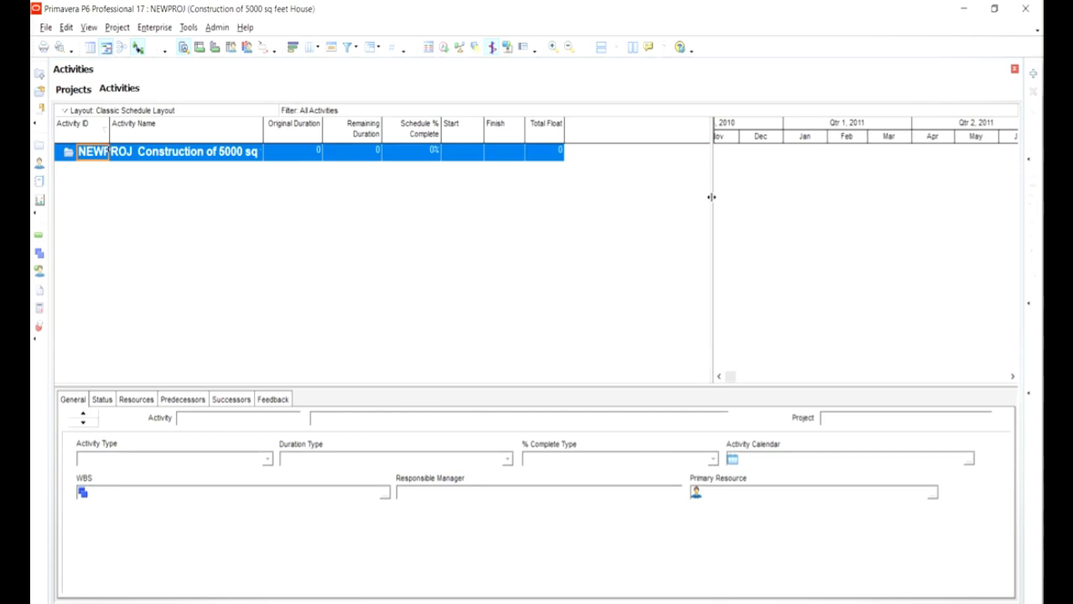
right_click(598, 130)
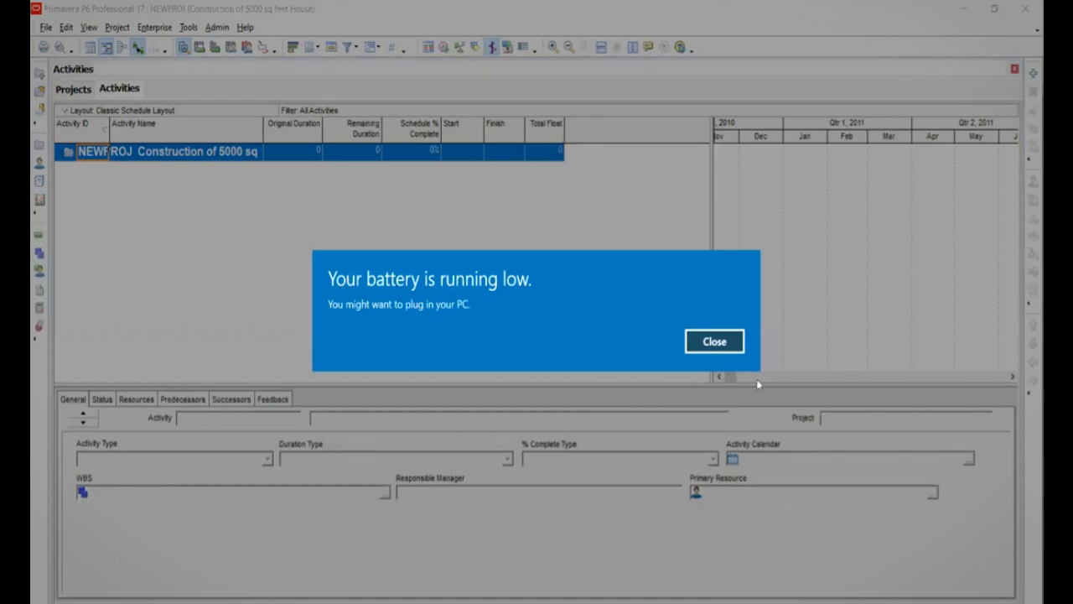
left_click(737, 351)
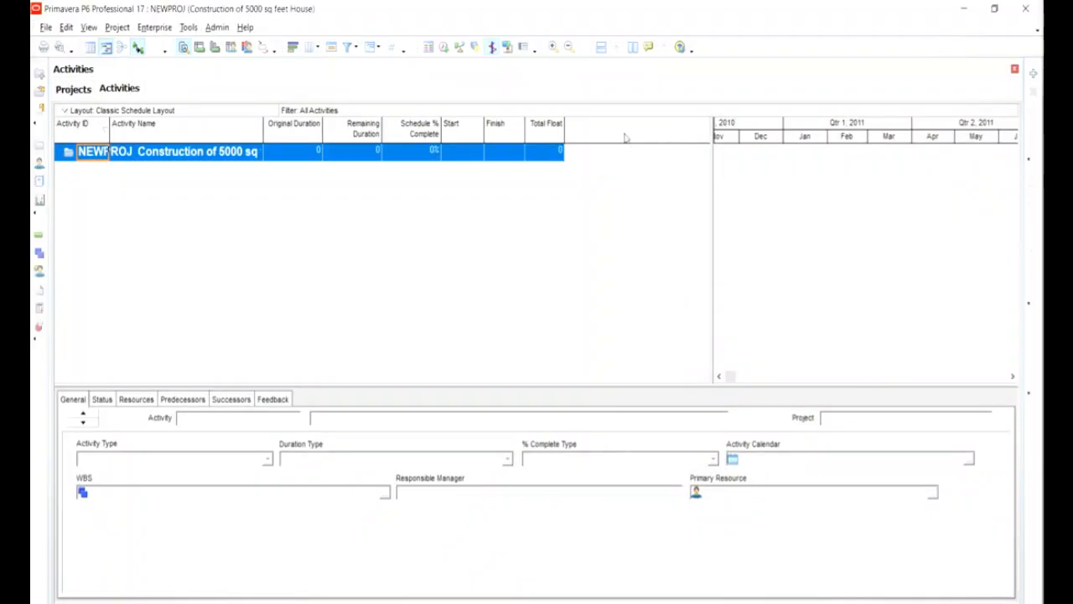
right_click(626, 136)
left_click(667, 360)
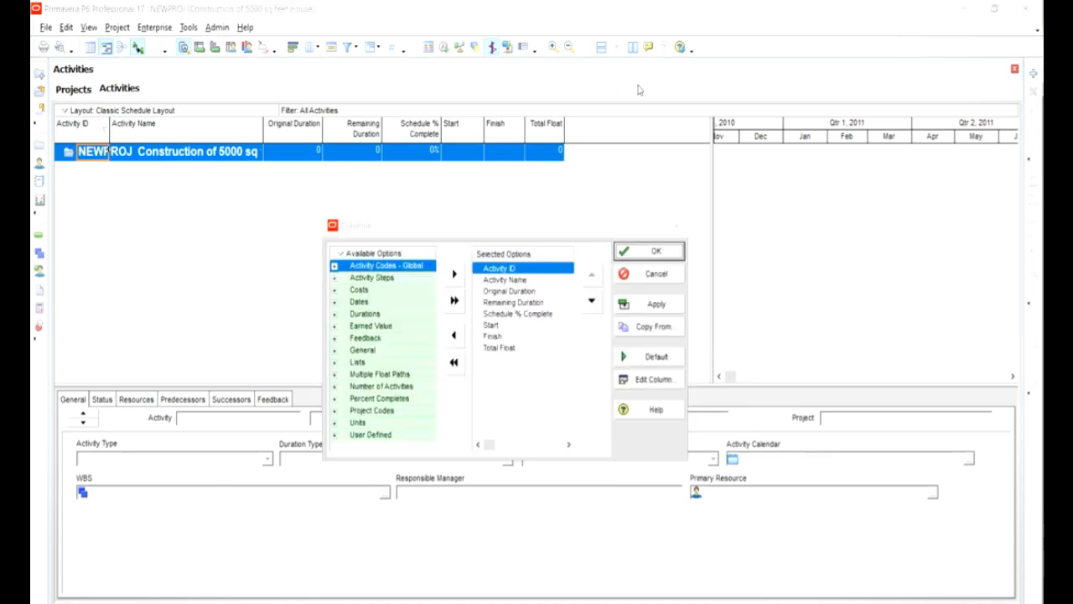
left_click(669, 226)
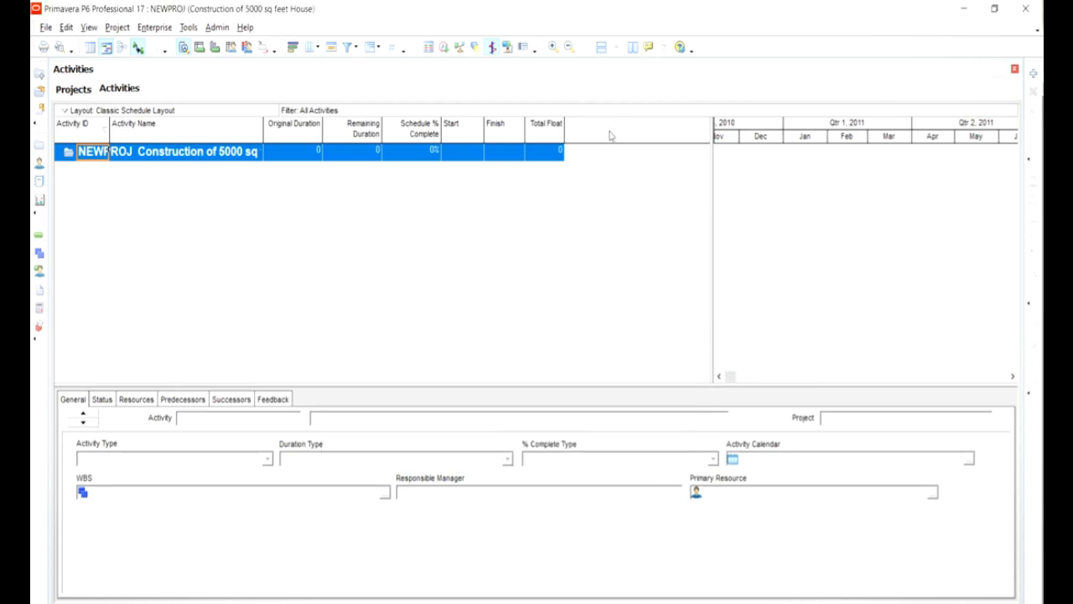
Customize the activity table columns by removing Remaining Duration, Schedule % Complete and Total Float from the selected options
right_click(606, 138)
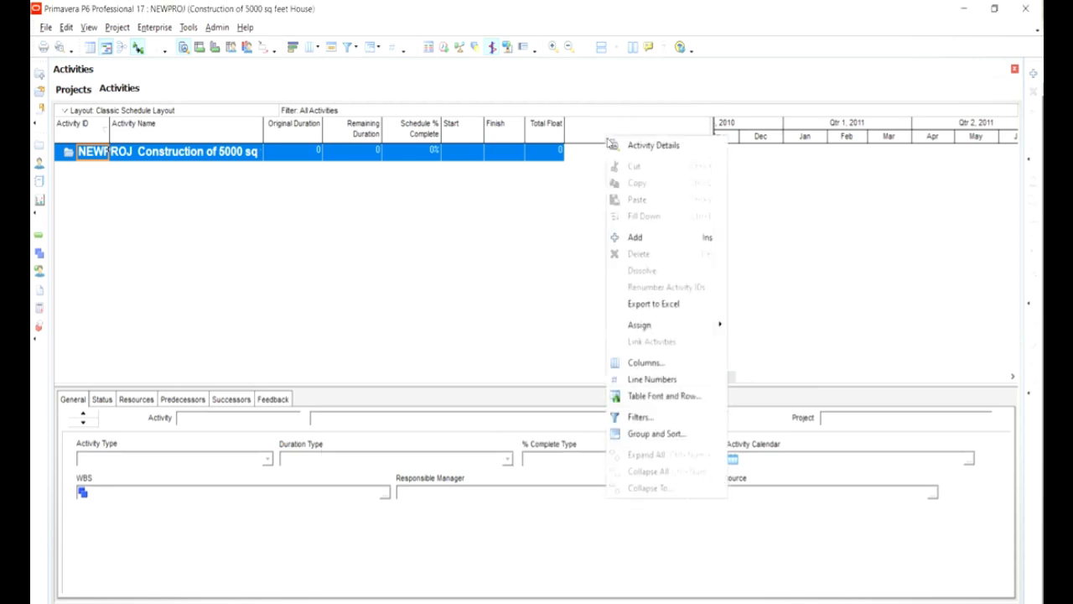
left_click(643, 363)
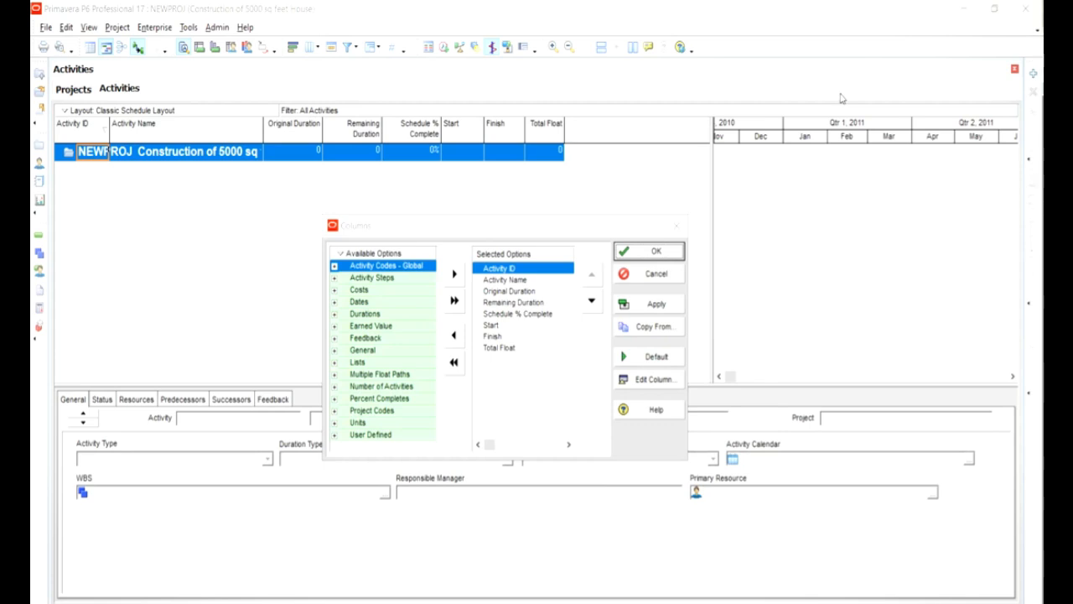
left_click(510, 303)
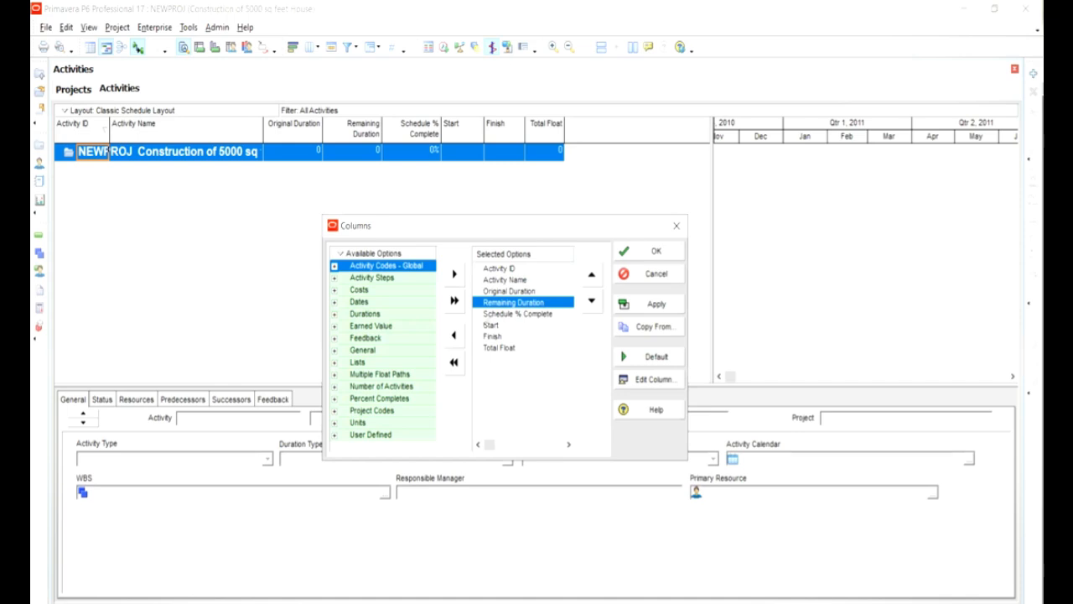
left_click_drag(440, 328, 431, 346)
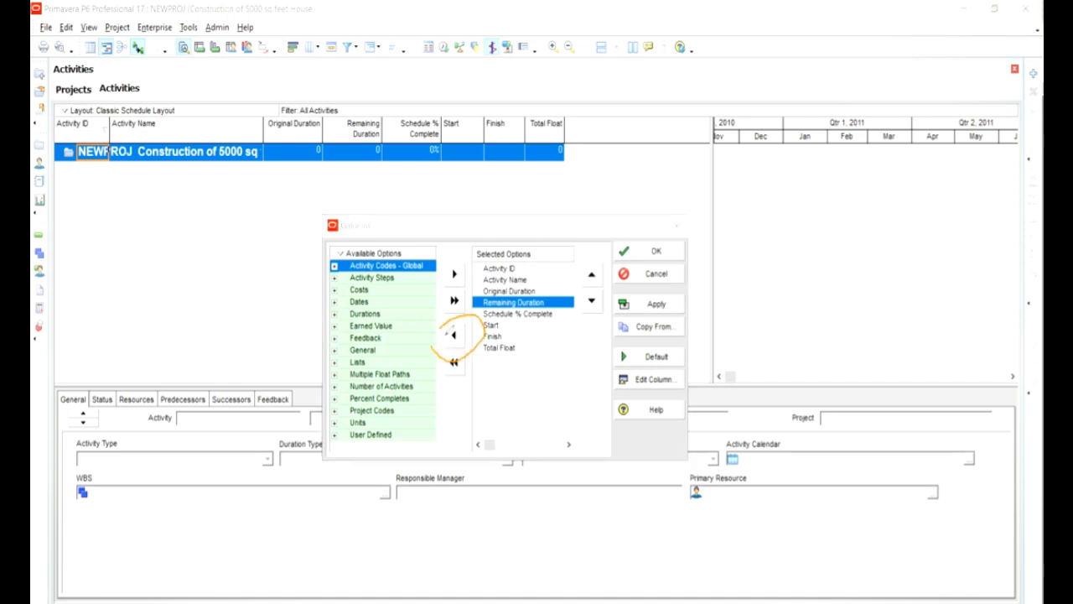
key("Escape")
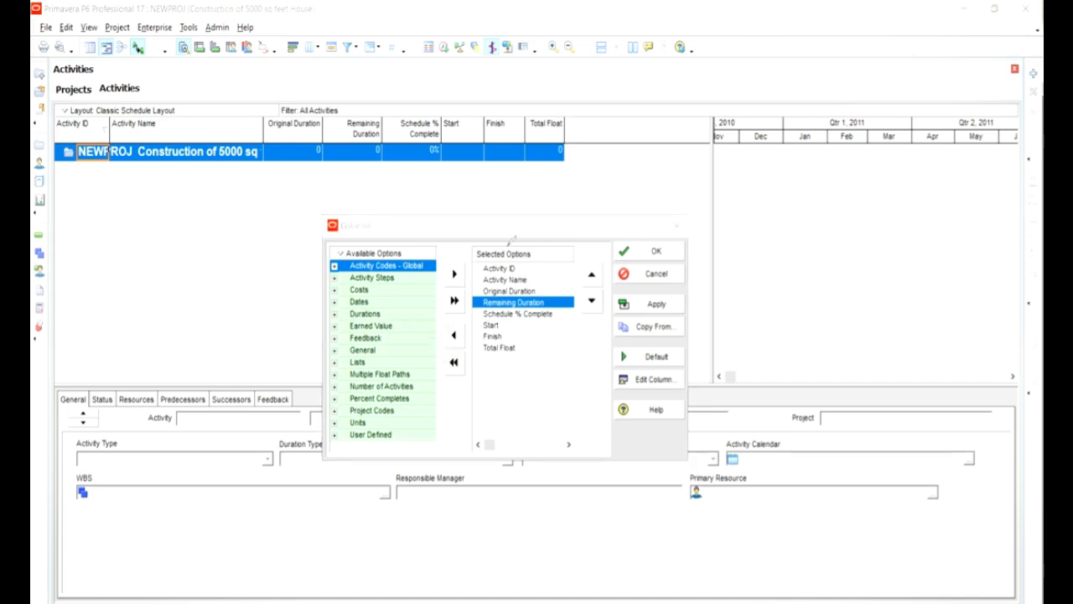
left_click(453, 336)
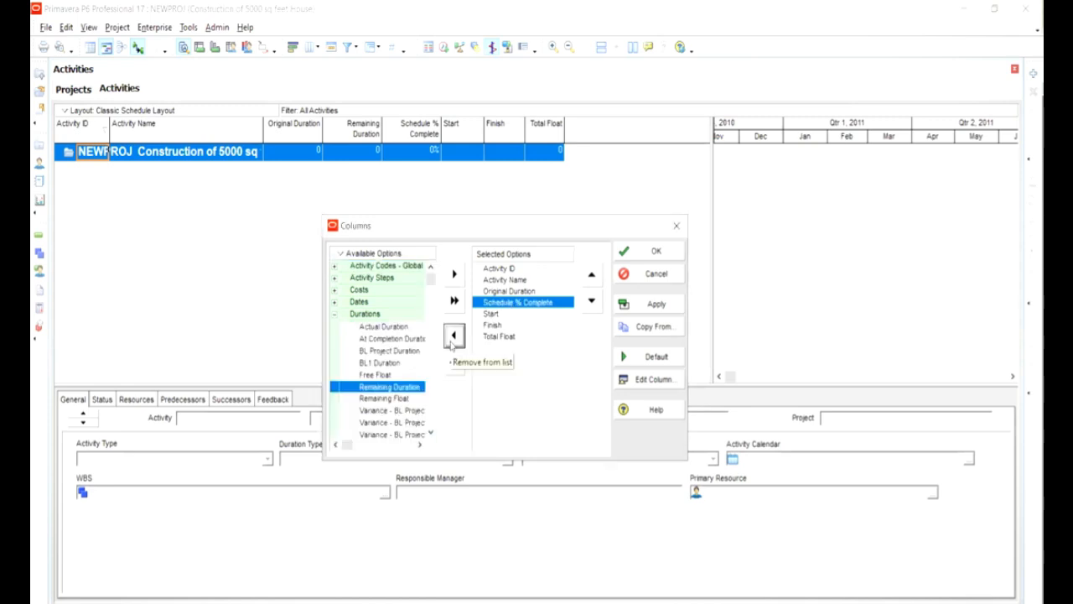
left_click(452, 336)
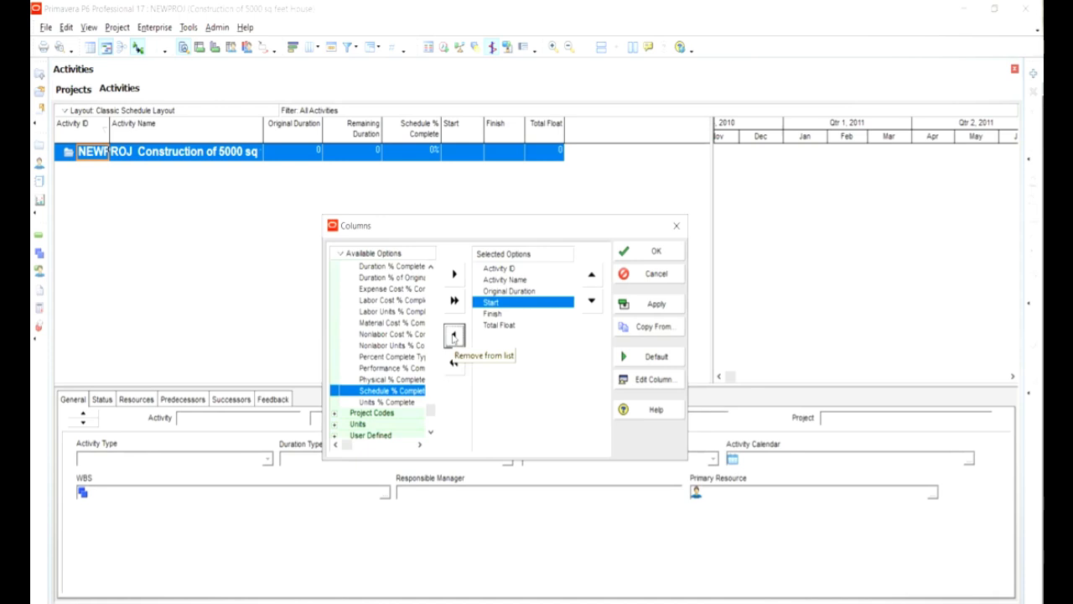
left_click(499, 327)
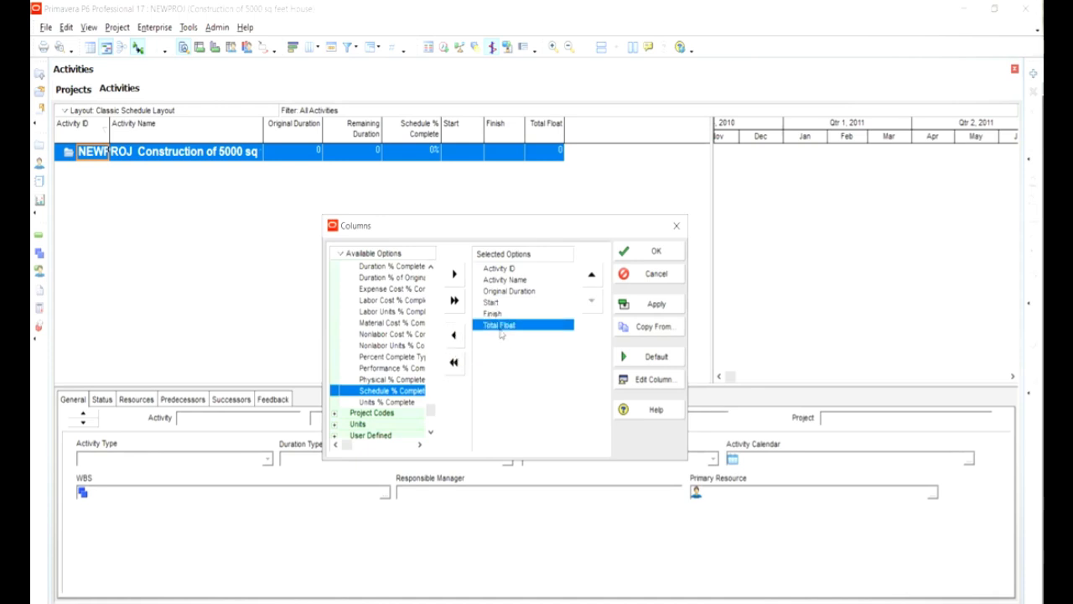
left_click(454, 336)
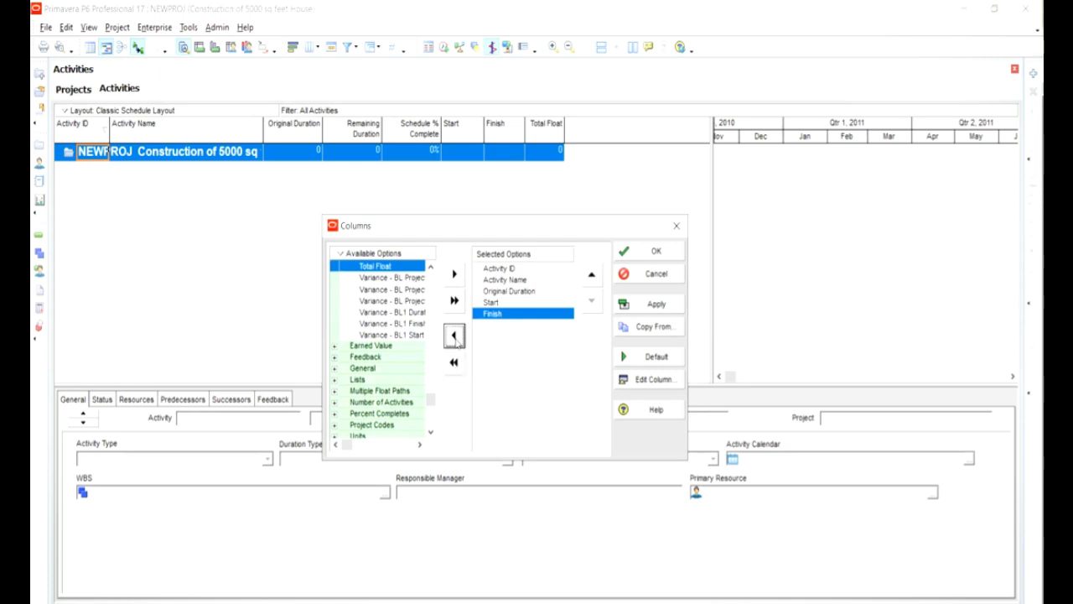
Search the available column options for "pre"
left_click(430, 267)
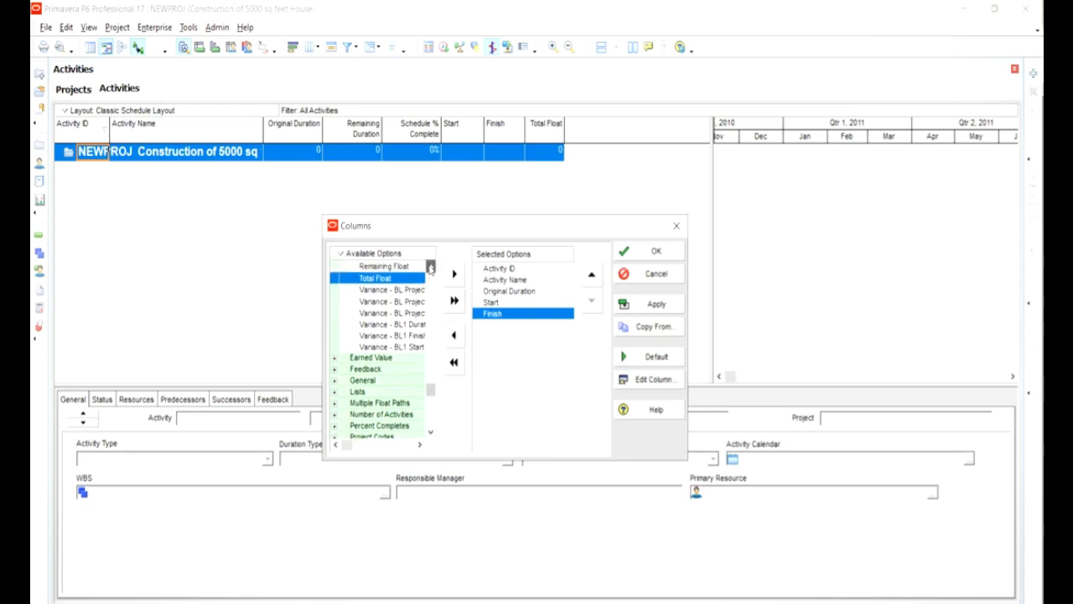
left_click(383, 256)
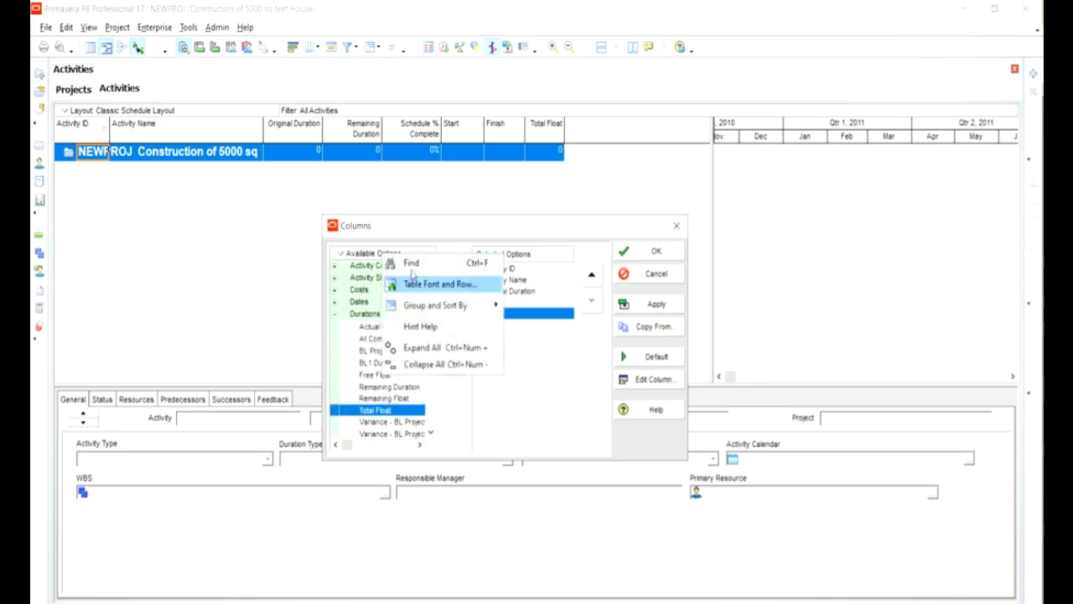
left_click(411, 265)
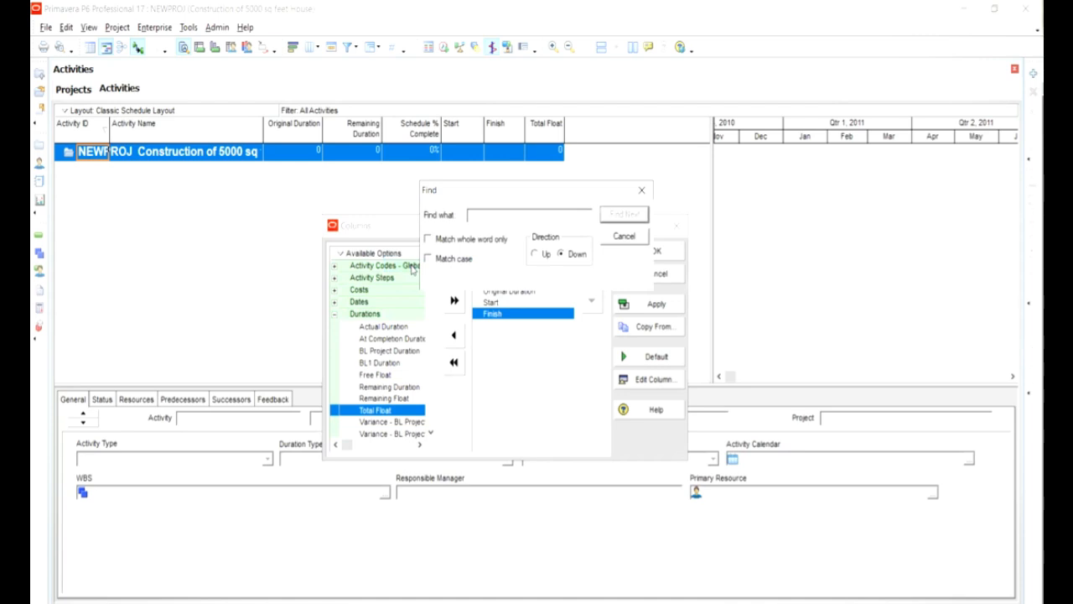
type("pre")
left_click(632, 216)
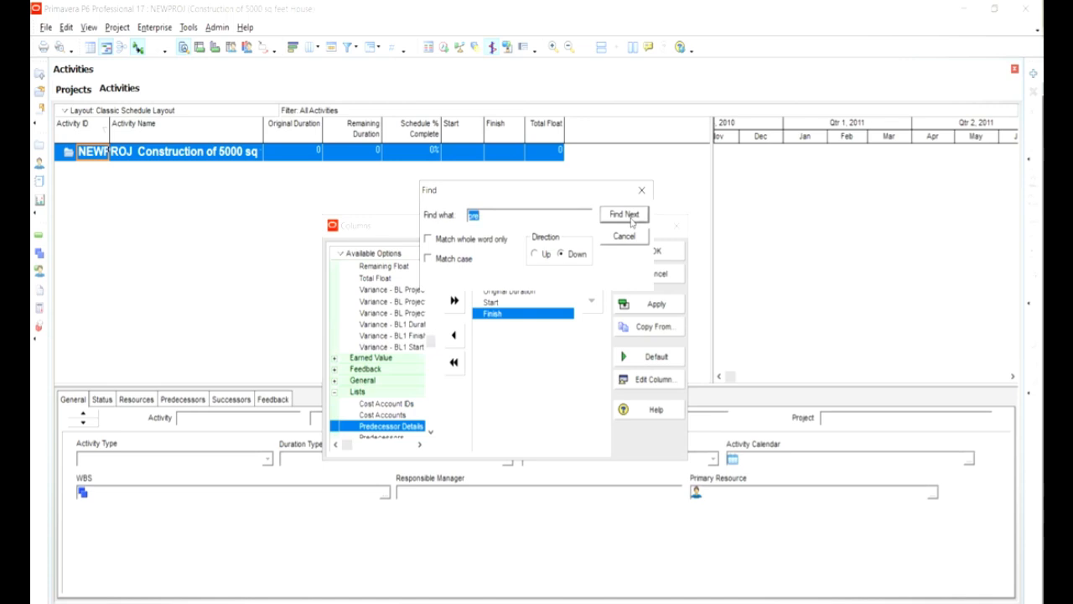
left_click(641, 191)
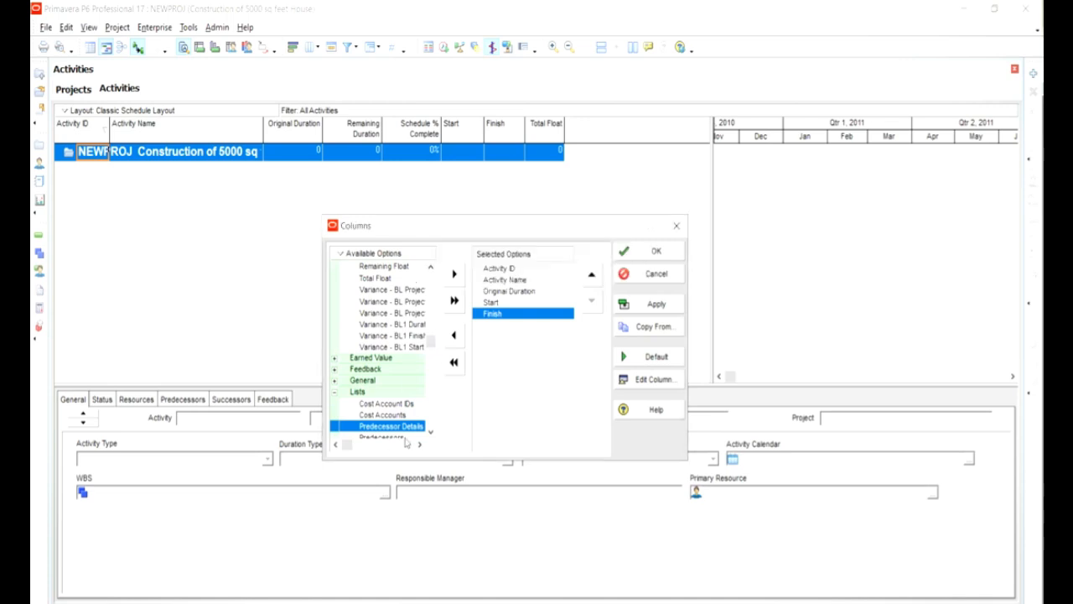
Add the Predecessors option from the Lists group to the selected columns
left_click(430, 432)
left_click(430, 432)
left_click(430, 432)
left_click(409, 403)
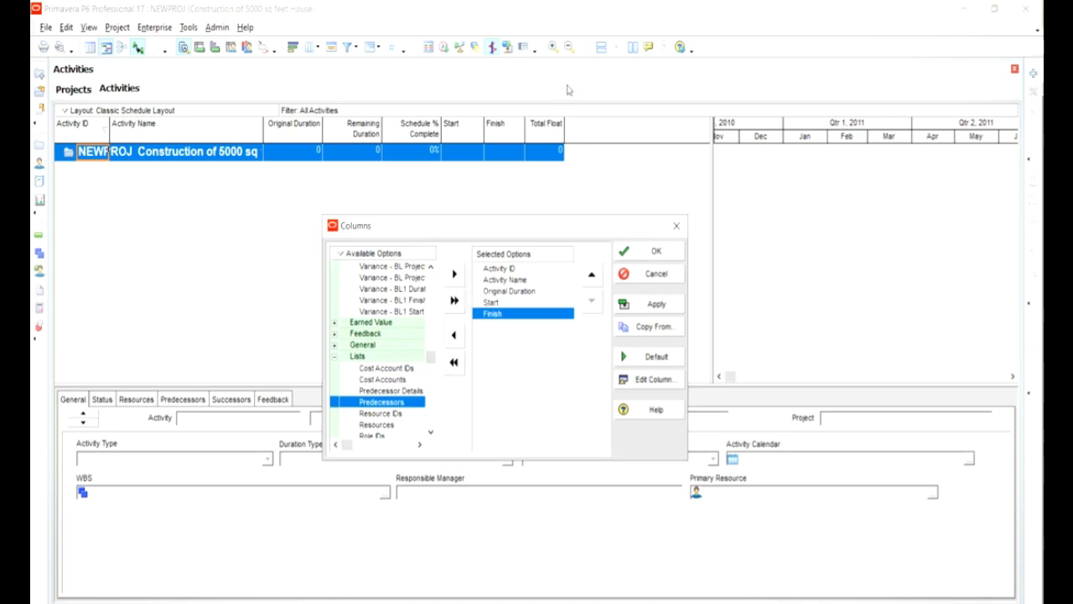
mouse_move(477, 256)
left_mouse_down()
mouse_move(447, 263)
mouse_move(477, 258)
left_mouse_up()
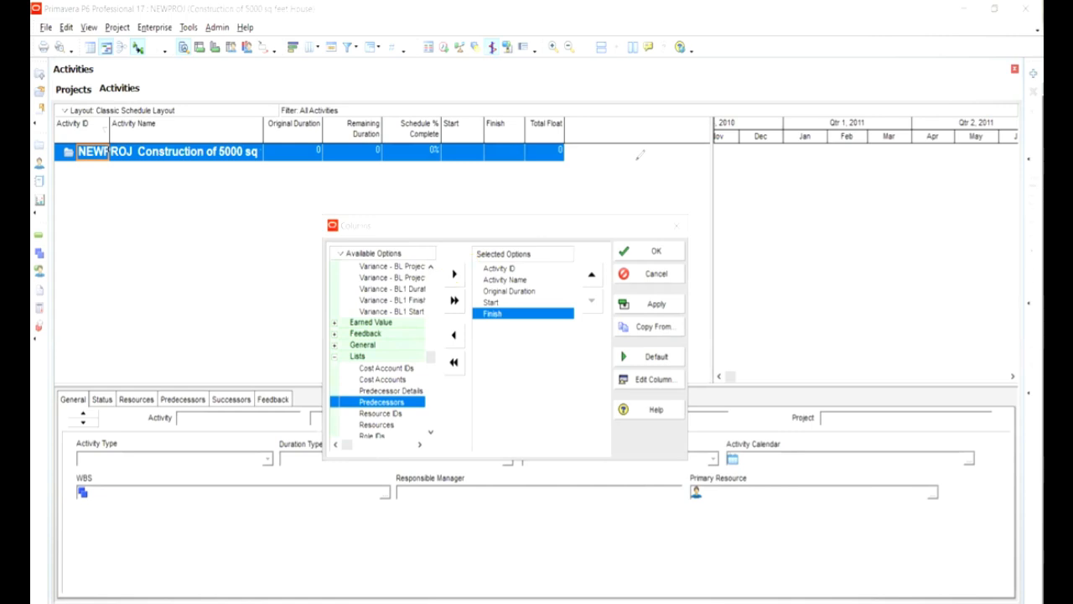
left_click(450, 279)
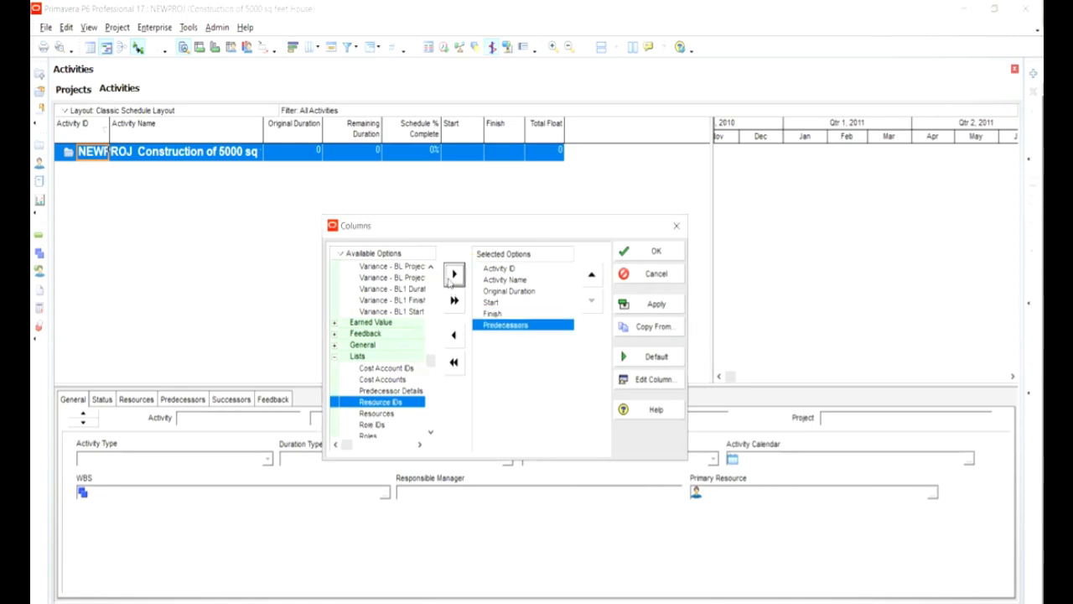
Move Predecessors up to directly below Activity Name and back down to the end of the selected columns
left_click(591, 277)
left_click(592, 276)
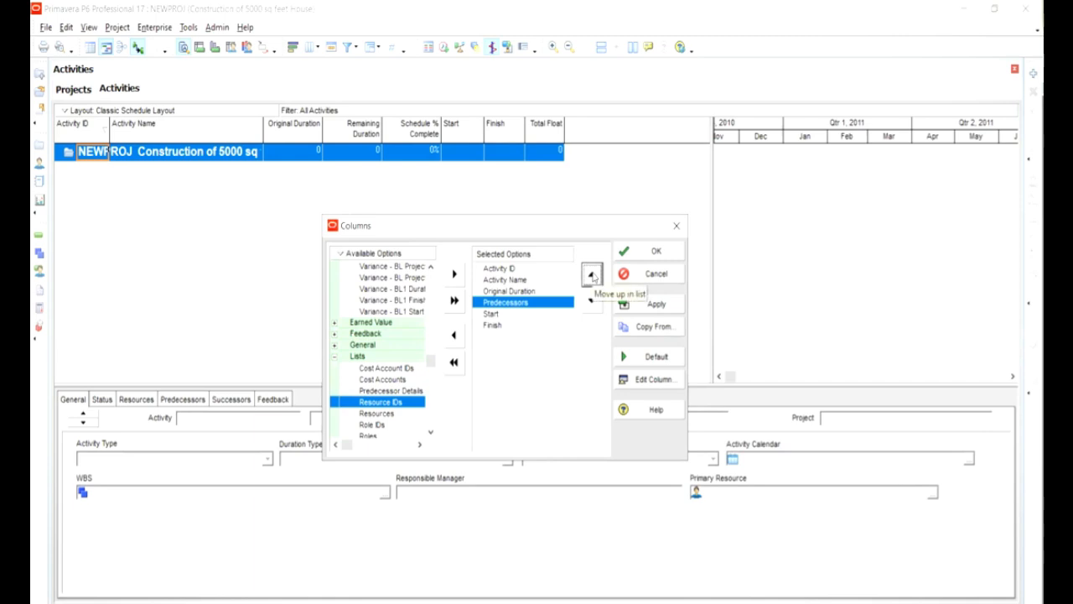
left_click(592, 277)
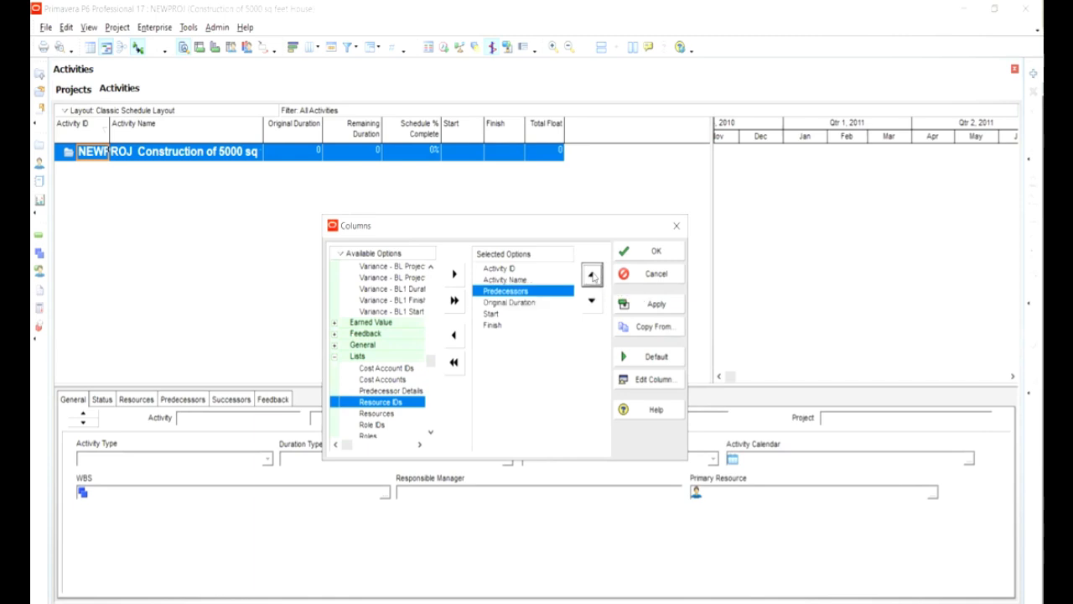
left_click(592, 302)
left_click(592, 302)
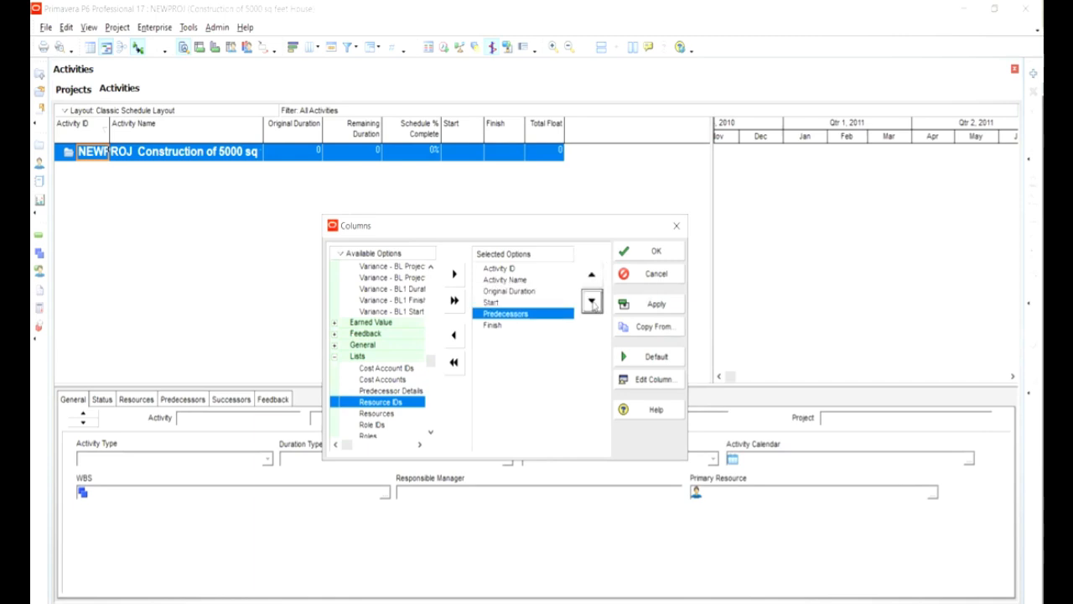
left_click(591, 302)
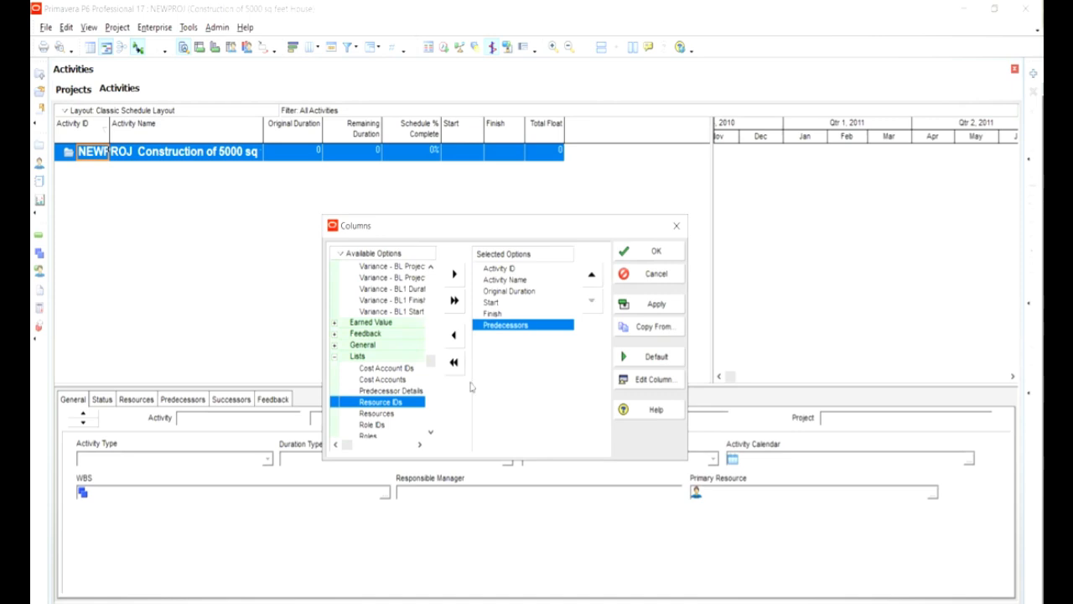
Add Resources to the selected columns and apply the new column set to the activity table
left_click(384, 414)
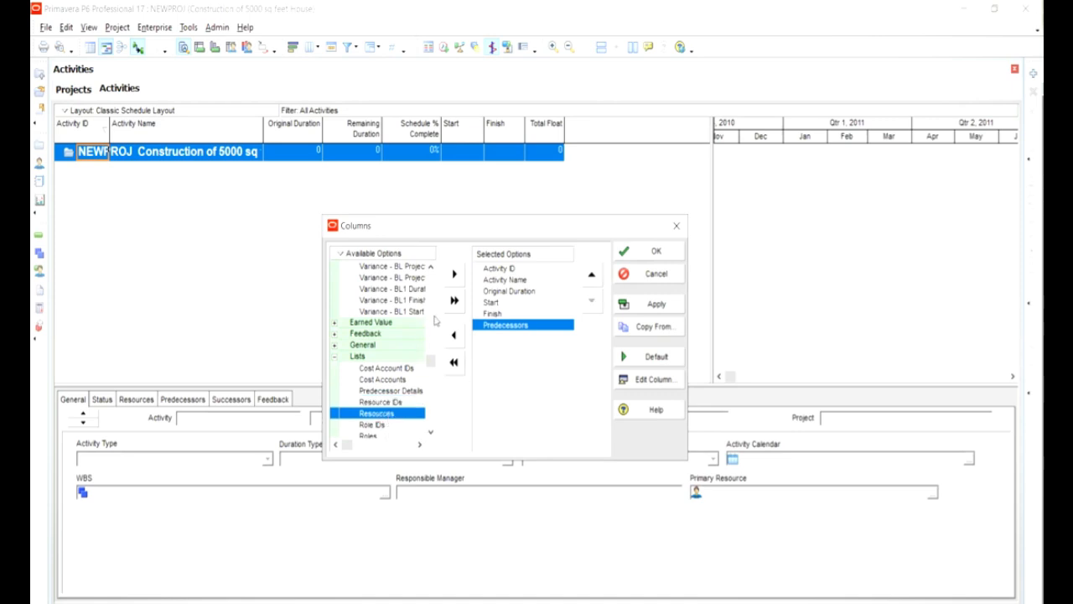
left_click(455, 275)
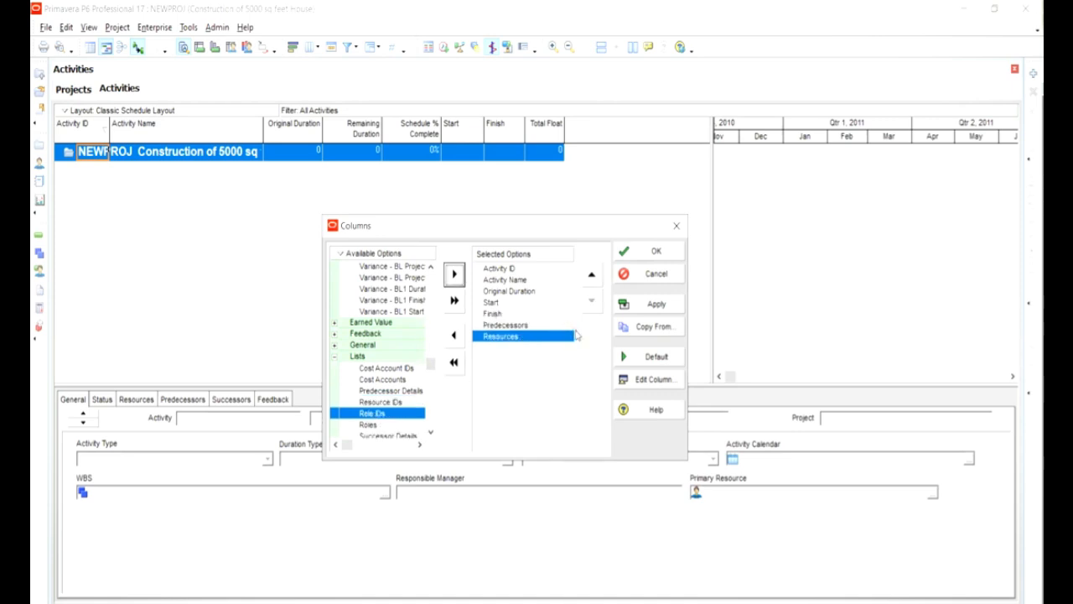
left_click(655, 308)
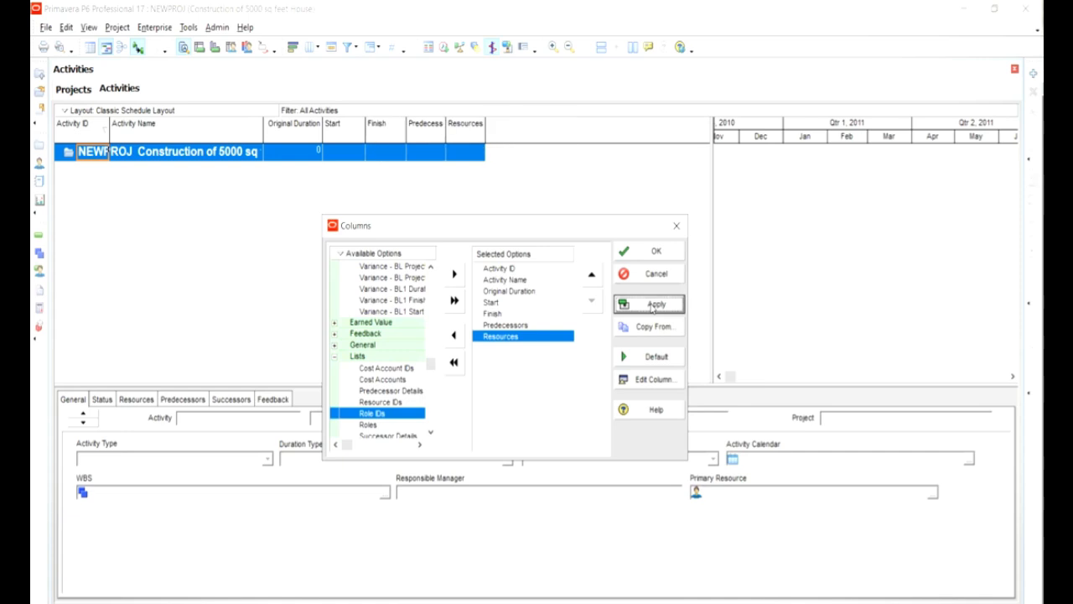
left_click(660, 250)
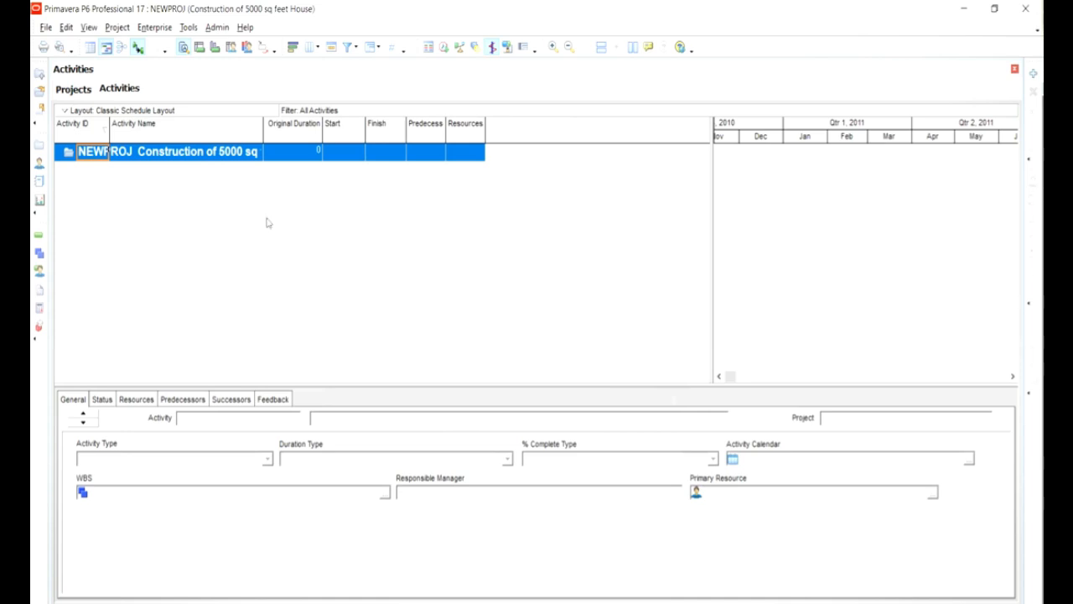
right_click(230, 154)
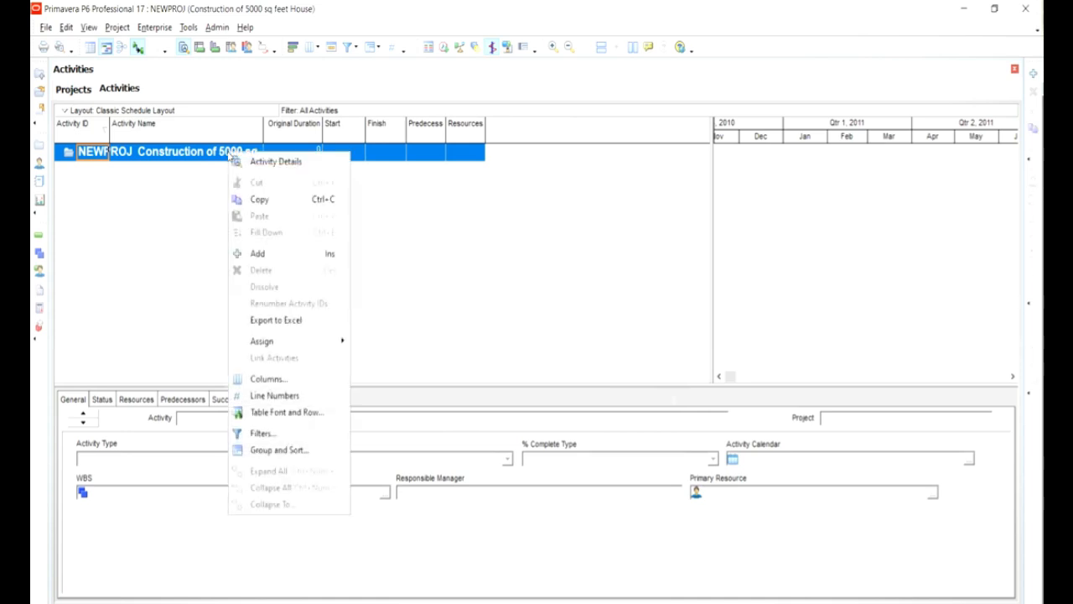
left_click(278, 255)
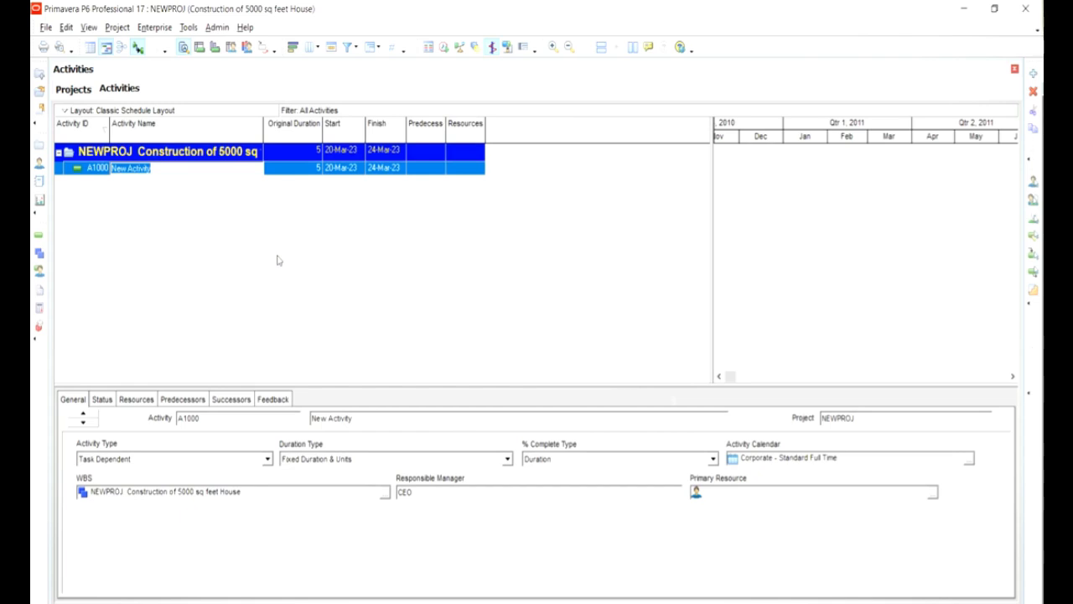
left_click(279, 259)
right_click(228, 173)
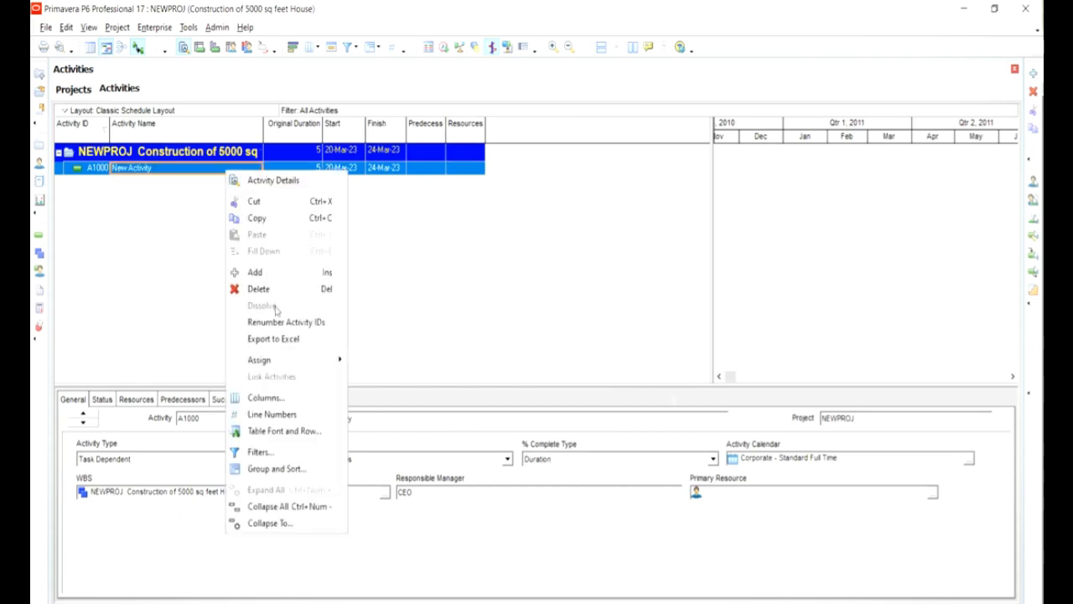
left_click(268, 287)
left_click(528, 344)
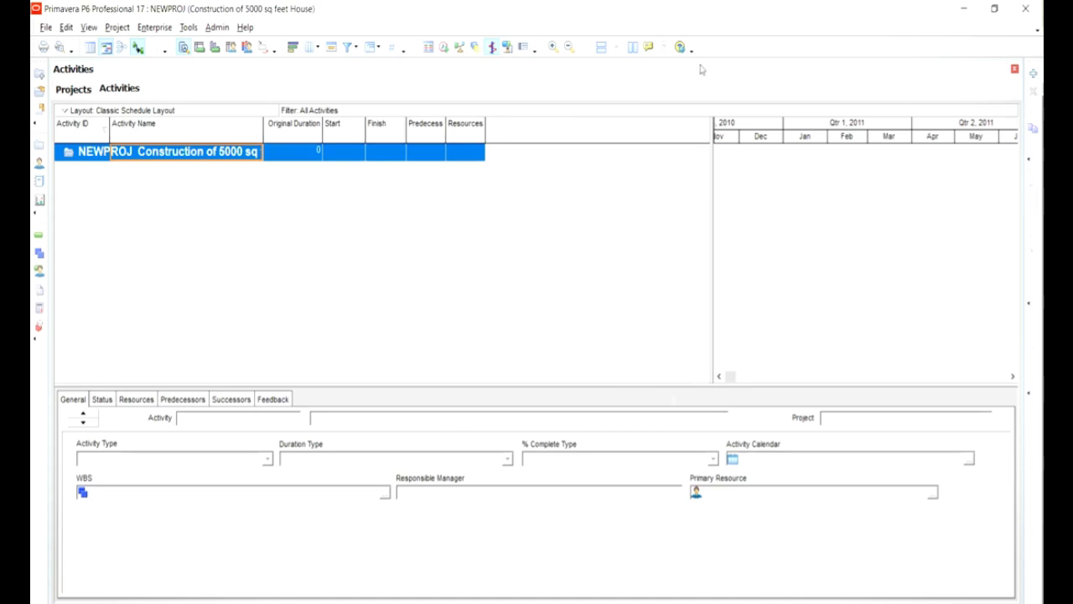
Add a new activity to the NEWPROJ project with the name A, keeping the proposed activity ID
mouse_move(1029, 60)
left_mouse_down()
mouse_move(1008, 73)
mouse_move(1036, 88)
mouse_move(1042, 78)
left_mouse_up()
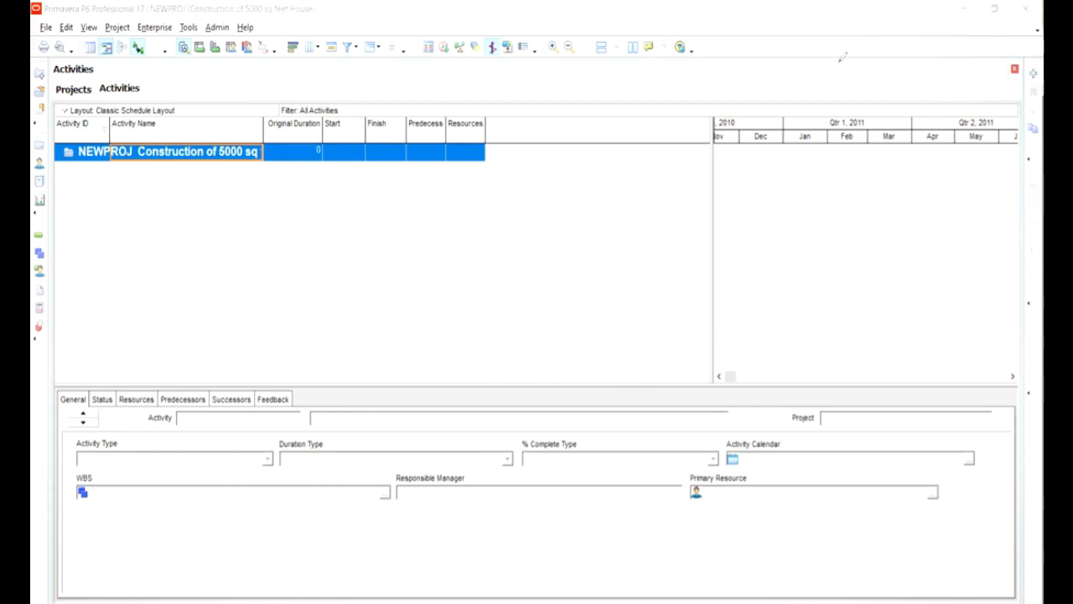
left_click(1031, 73)
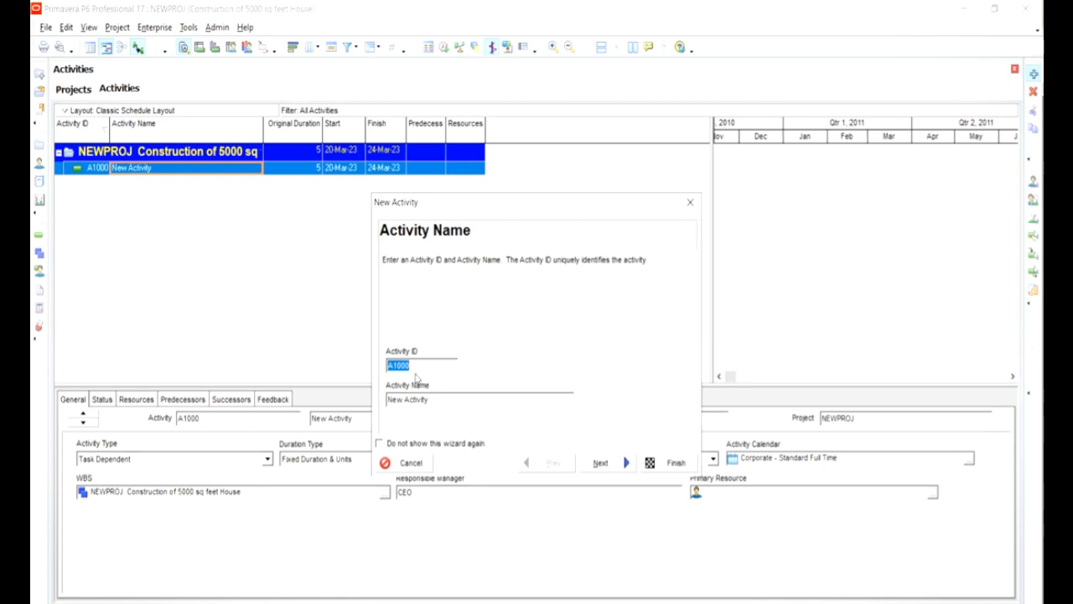
left_click(450, 399)
key("BackSpace")
key("BackSpace")
key("BackSpace")
key("BackSpace")
key("BackSpace")
key("BackSpace")
key("BackSpace")
key("BackSpace")
key("BackSpace")
key("BackSpace")
key("BackSpace")
key("BackSpace")
type("A")
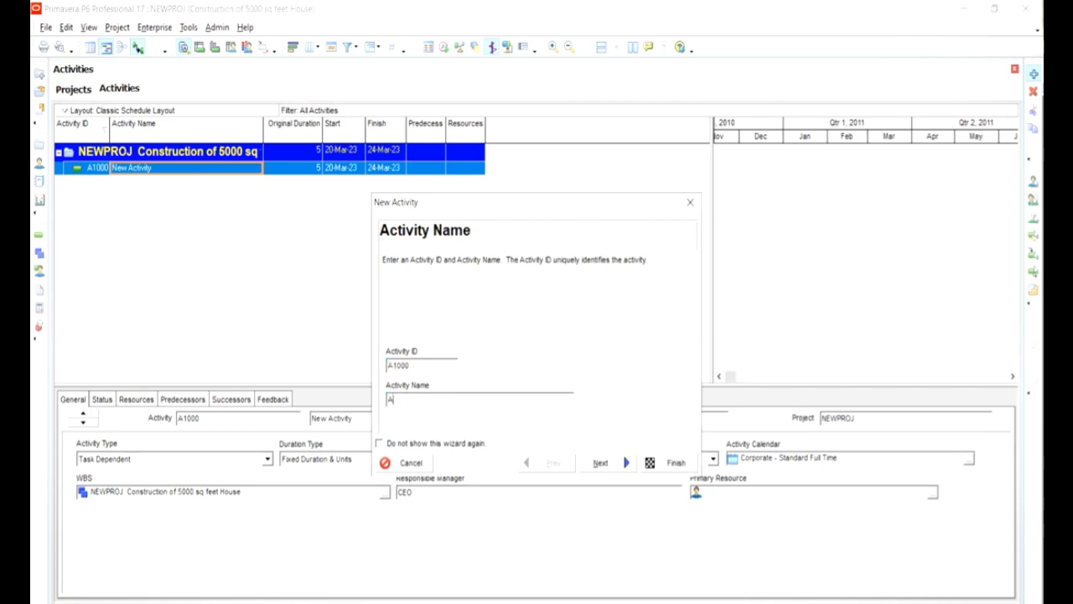
left_click(601, 463)
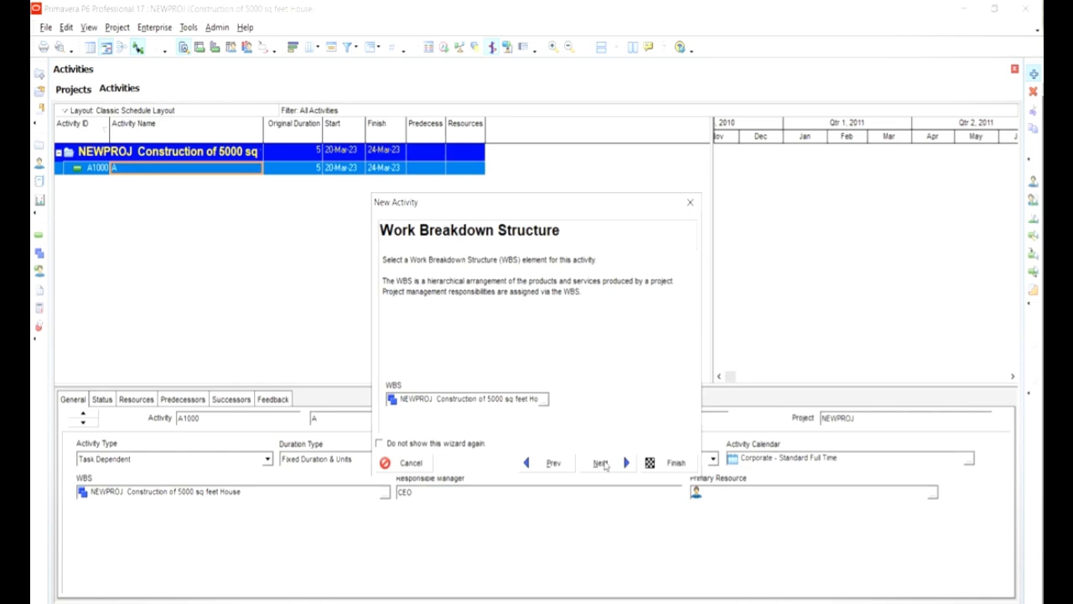
Keep the NEWPROJ WBS element for the new activity and choose Task Dependent as its activity type
left_click(601, 463)
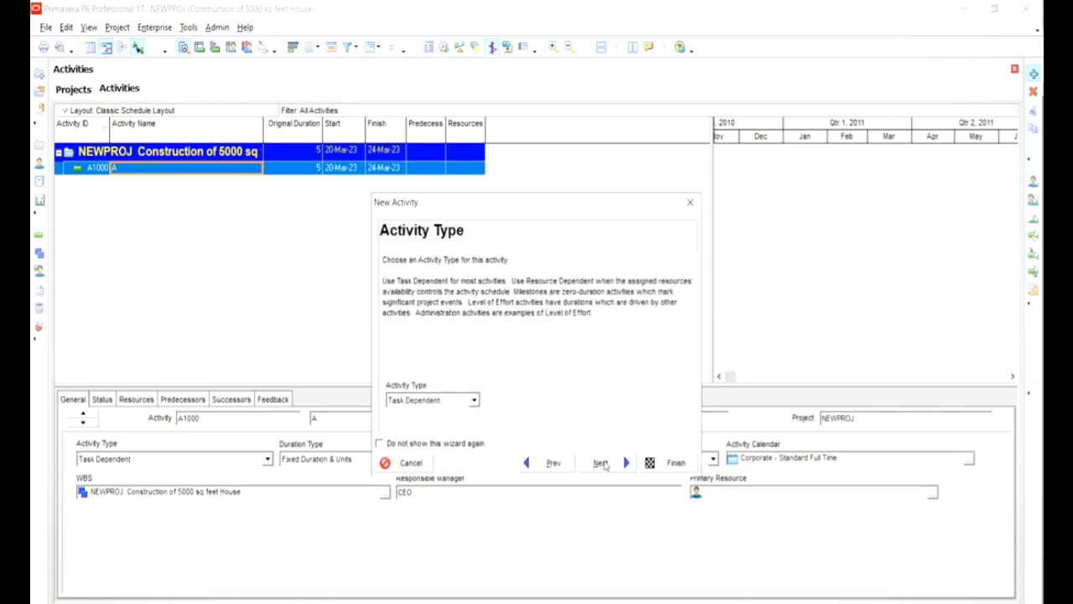
left_click(473, 400)
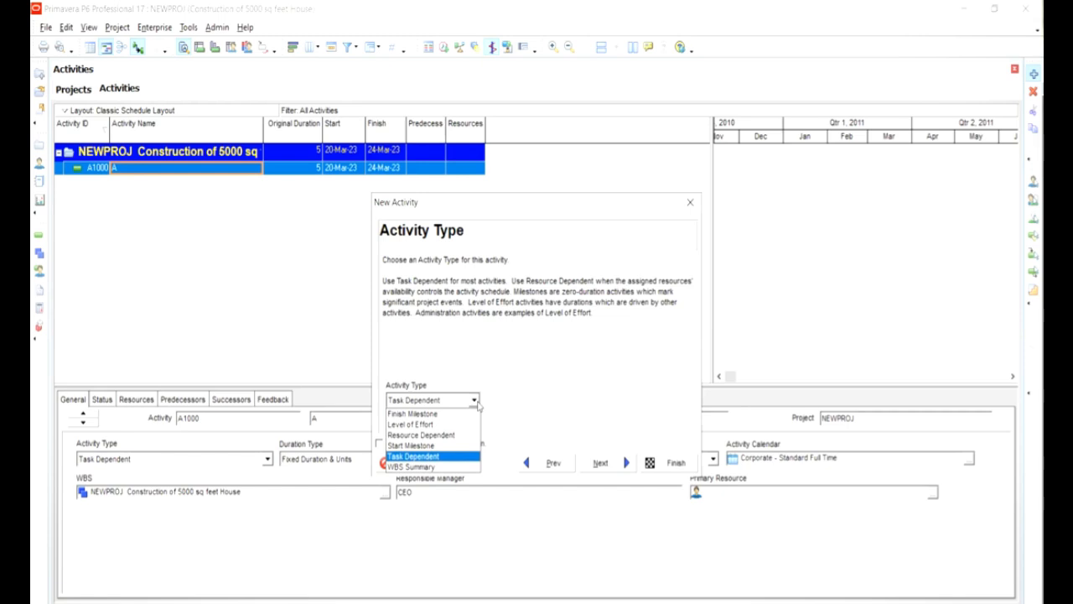
left_click(448, 456)
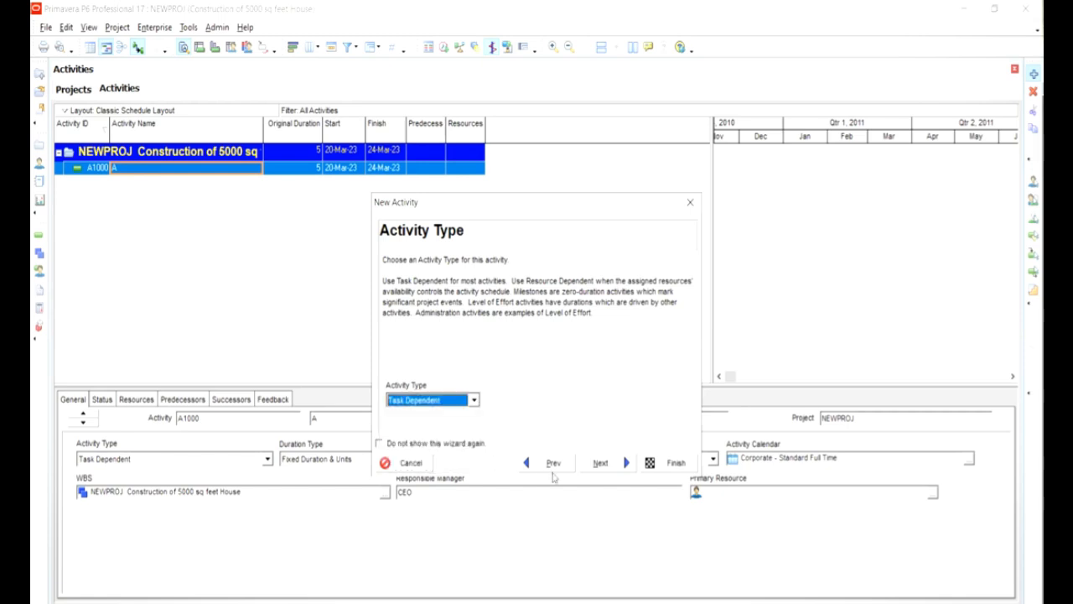
left_click(596, 463)
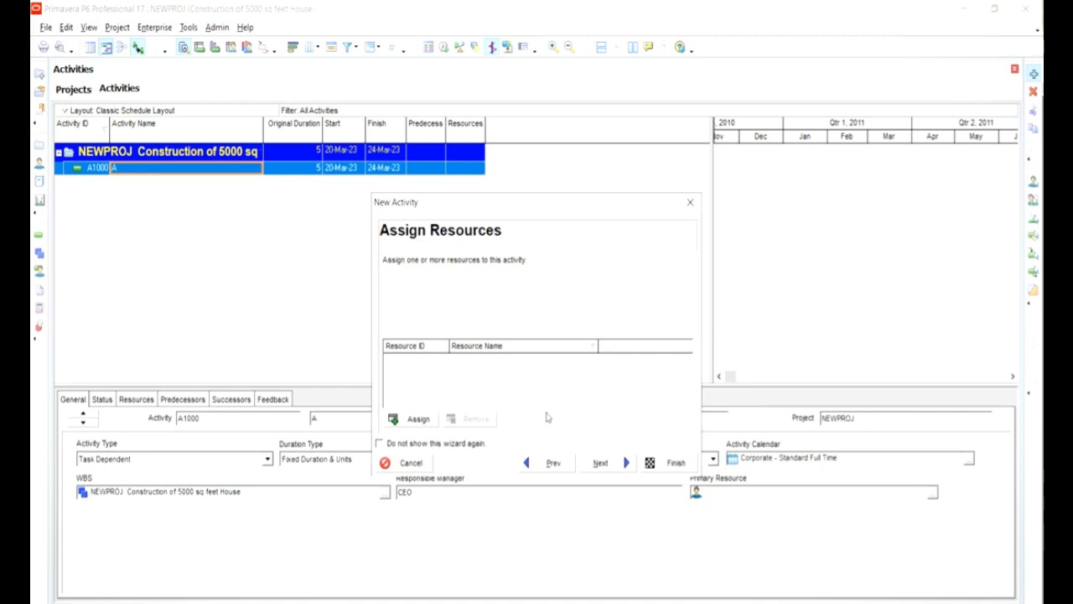
Skip the resource assignment and keep Fixed Duration & Units as the activity's duration type
left_click(591, 464)
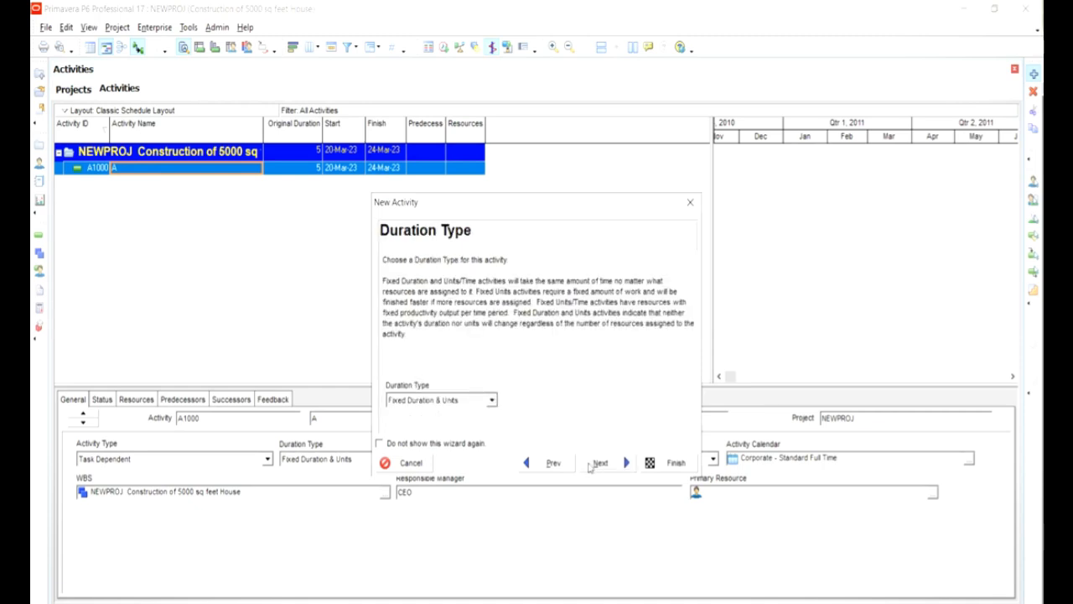
left_click(491, 399)
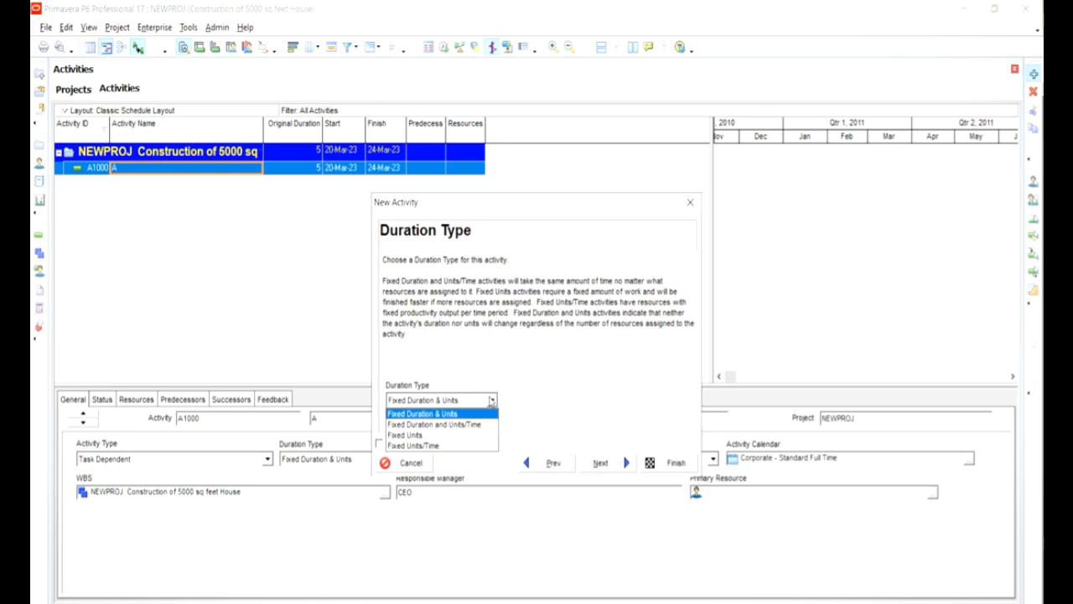
left_click(553, 419)
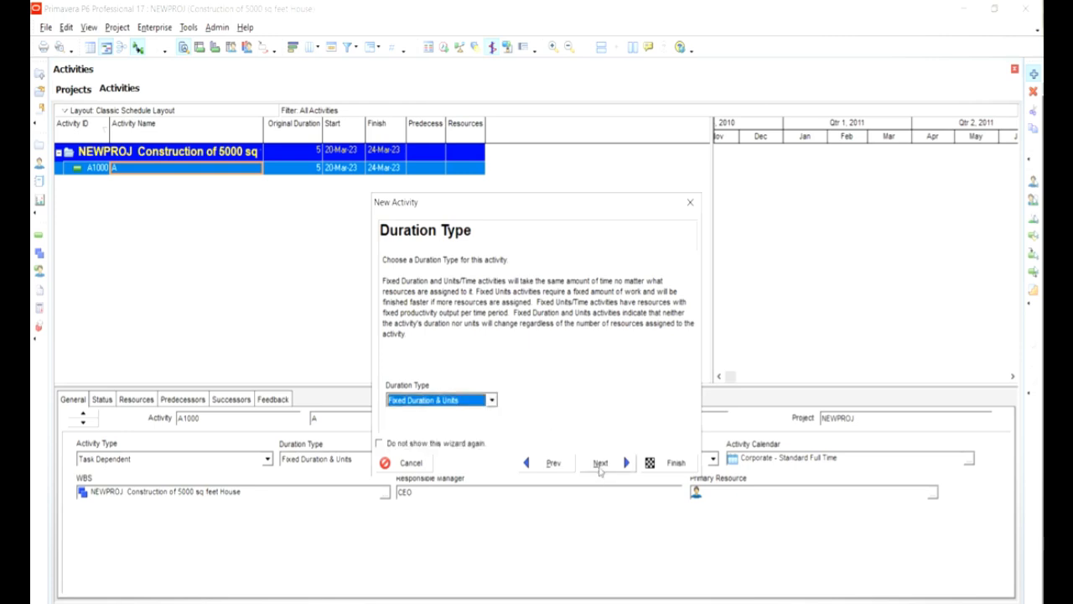
left_click(600, 466)
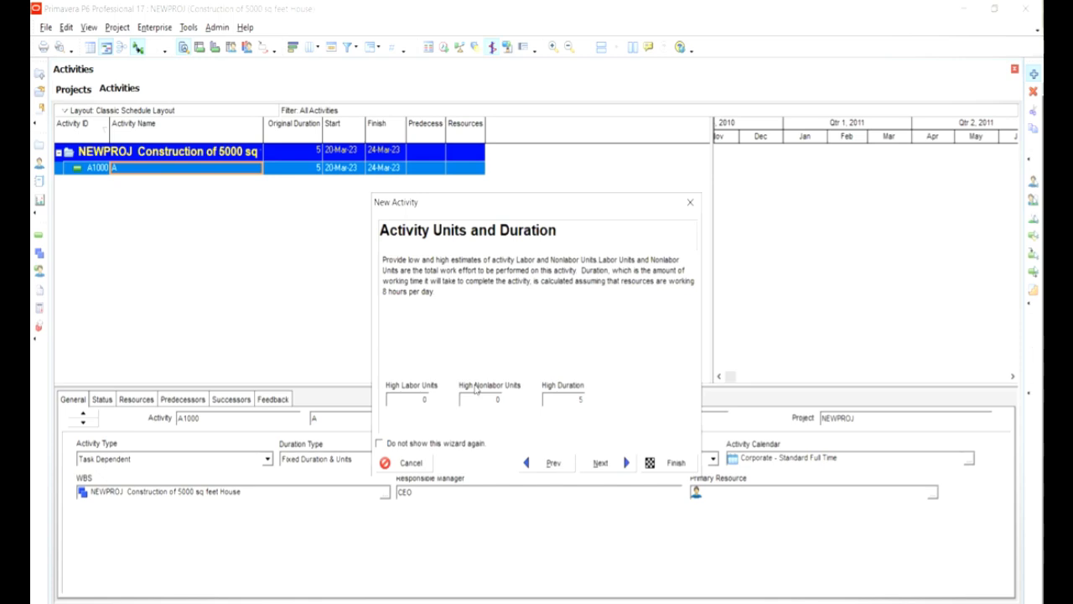
Set the activity's High Duration to 10 and finish creating it without configuring relationships or more details
left_click(581, 399)
type("10")
left_click(612, 468)
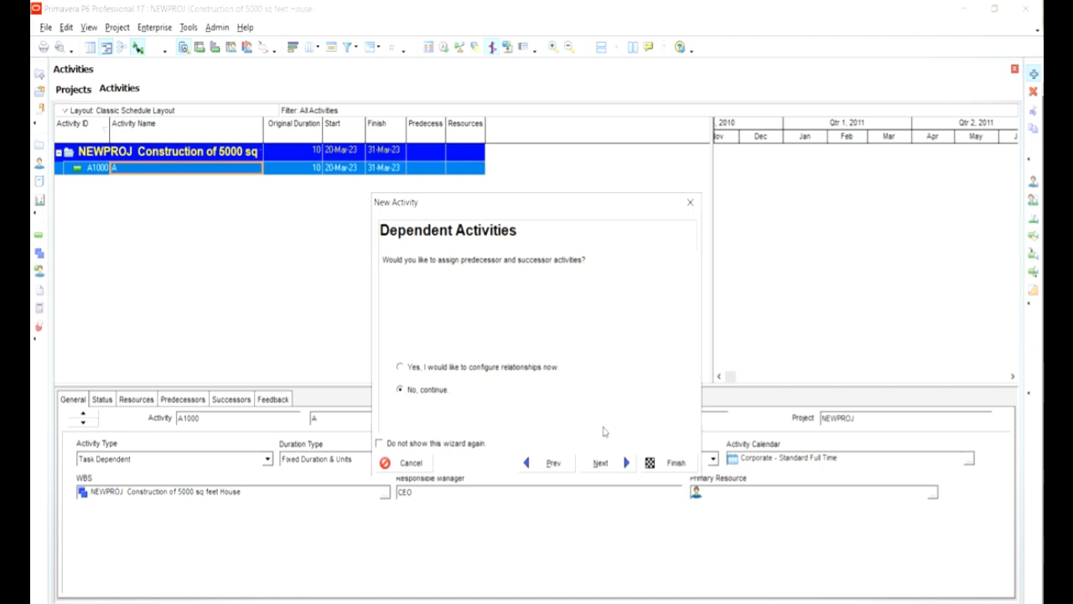
left_click(602, 463)
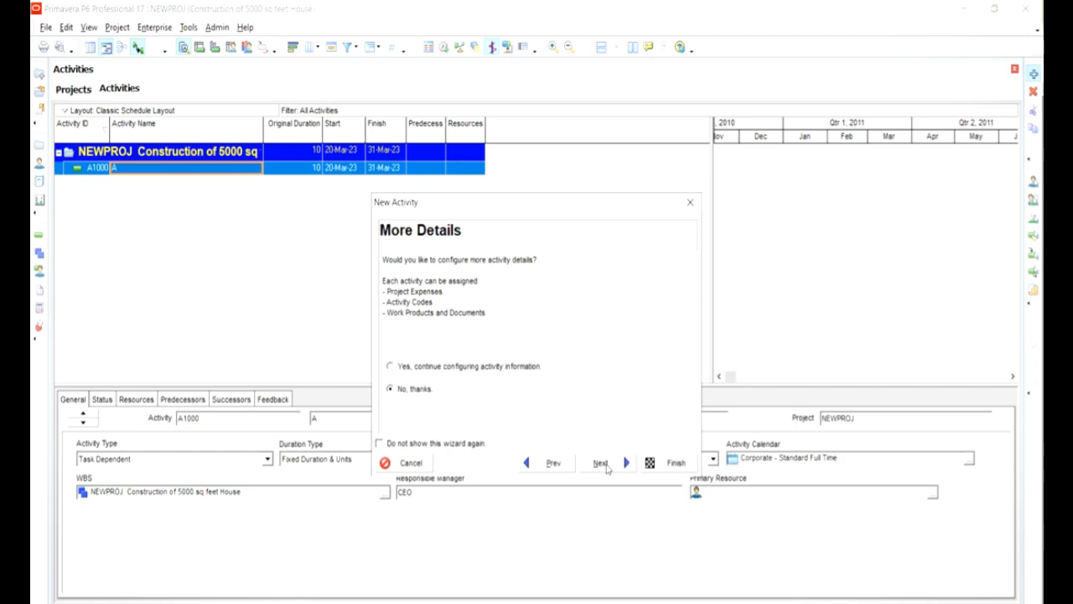
left_click(605, 466)
left_click(684, 469)
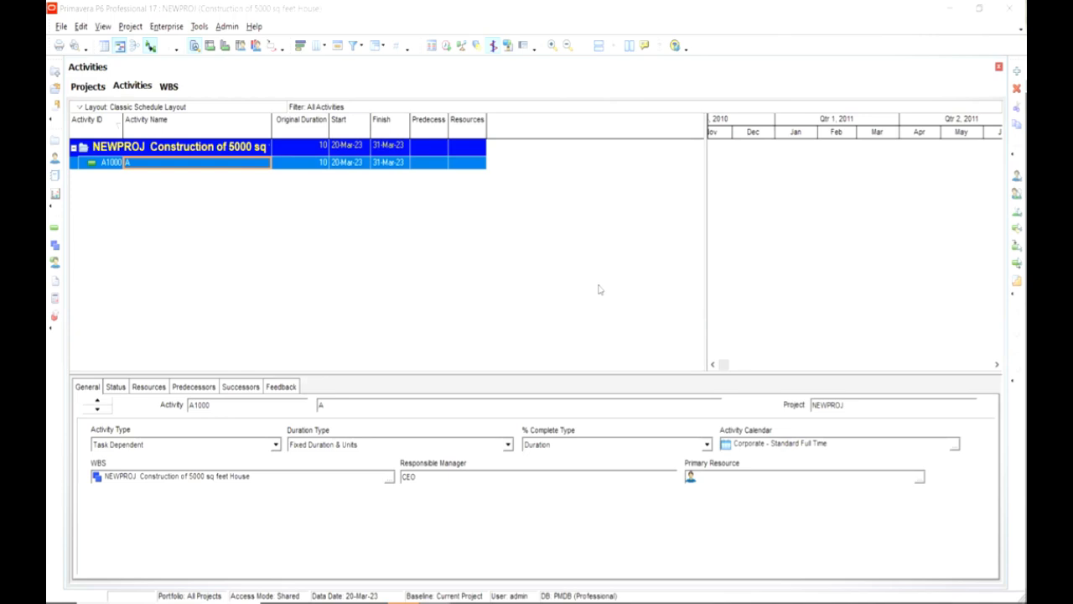
Open the project's WBS view and widen the table area to show the full WBS Name and Total Activities columns
left_click(55, 246)
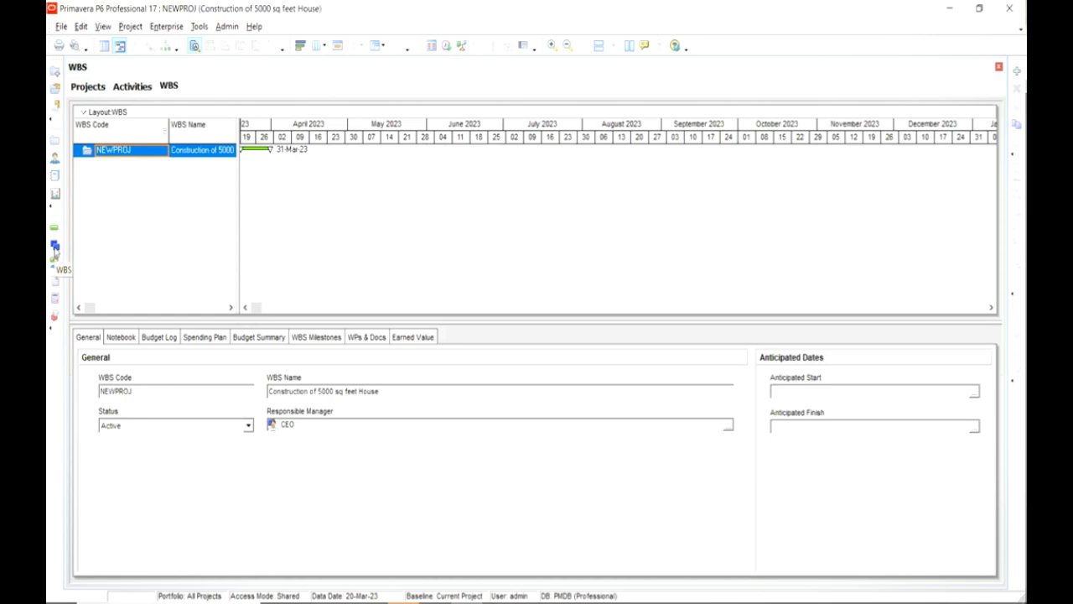
left_click_drag(240, 199, 620, 192)
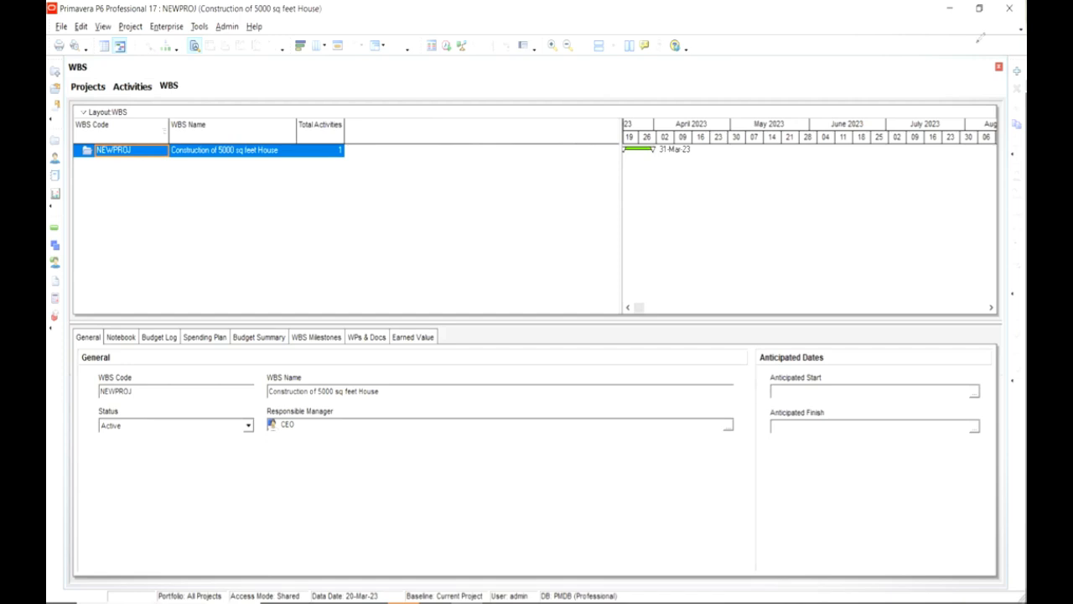
left_click_drag(1001, 64, 990, 68)
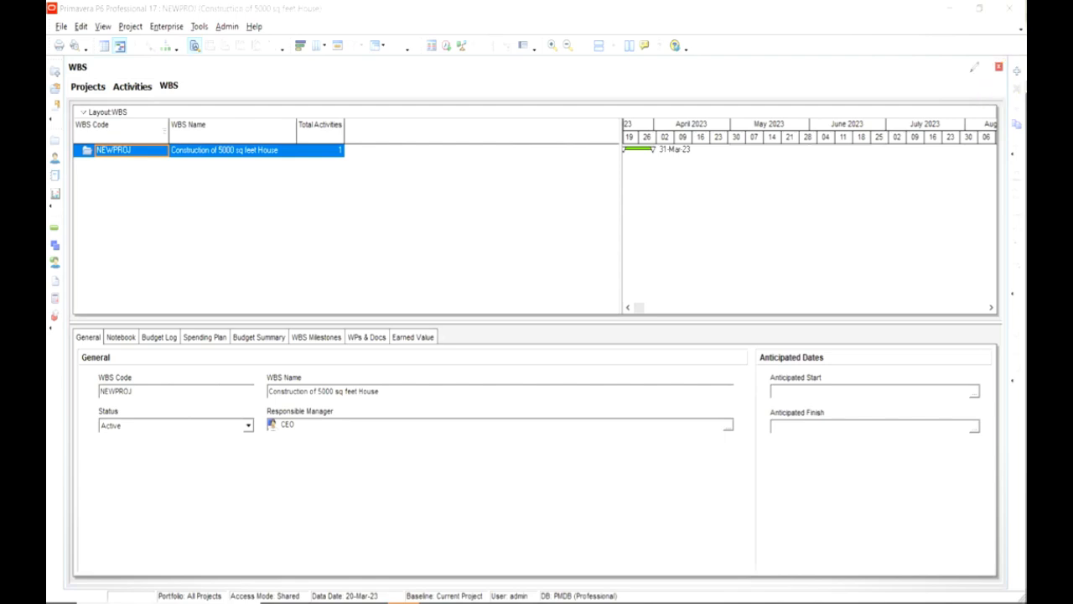
Add a WBS element under the NEWPROJ project and name it Civil
left_click(1014, 74)
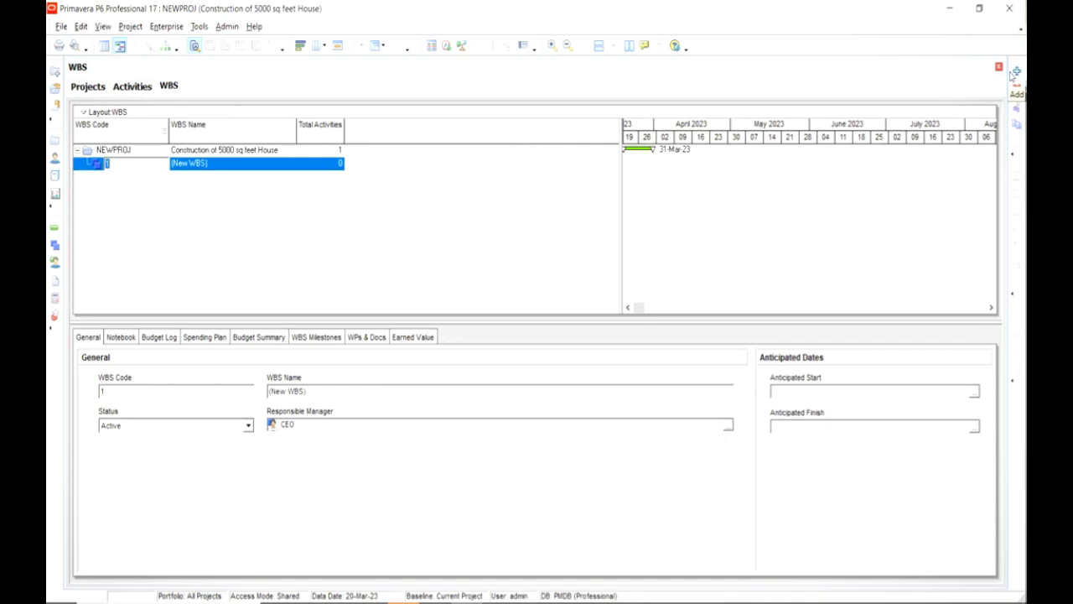
left_click(269, 165)
left_click(268, 165)
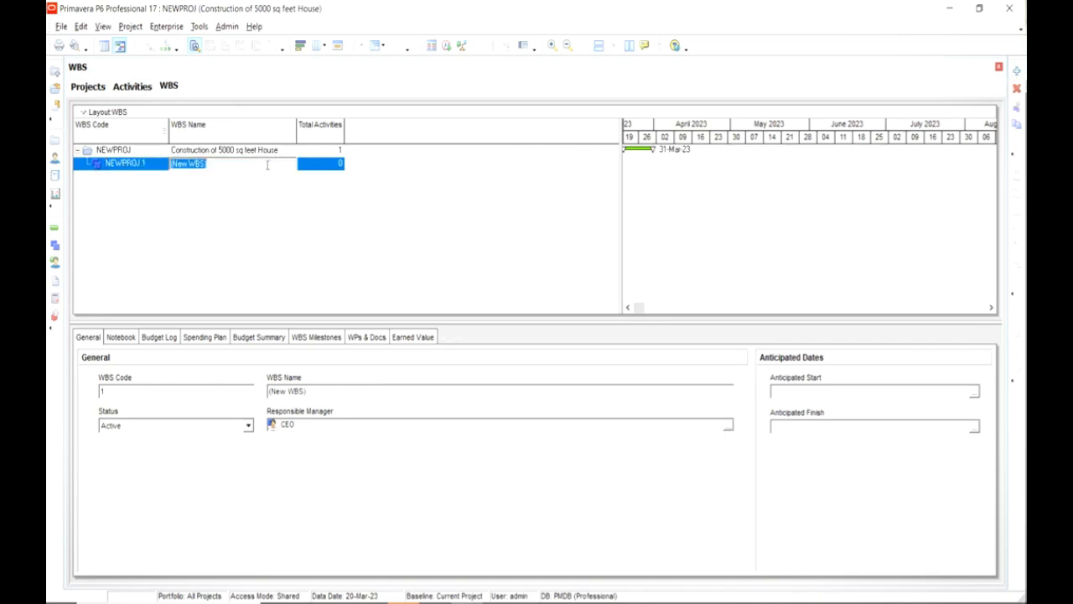
type("Civil")
key("Return")
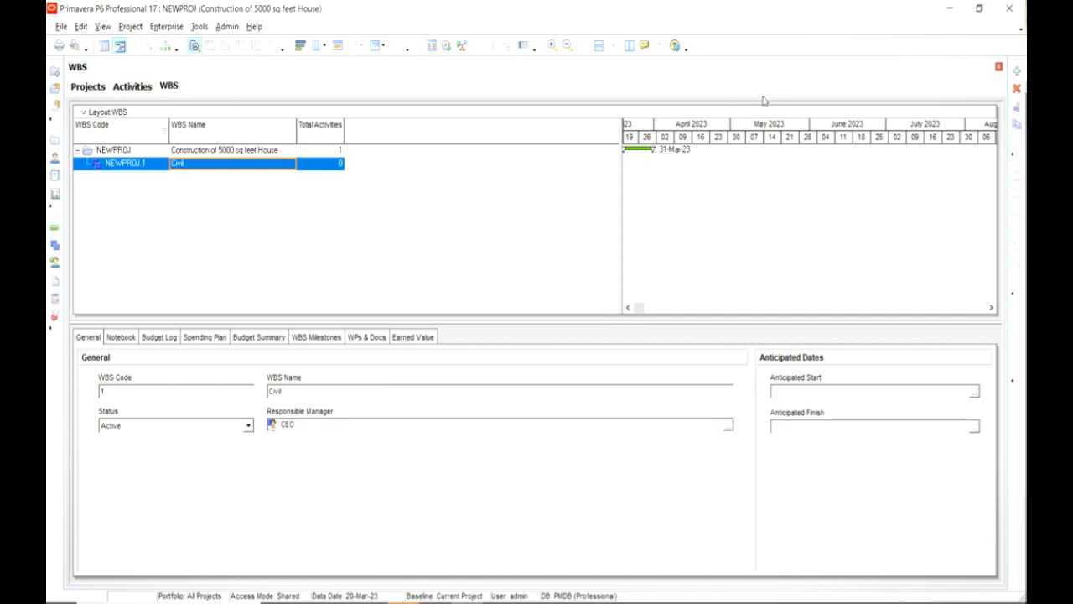
Add a WBS element beneath Civil and name it Planning
key("Insert")
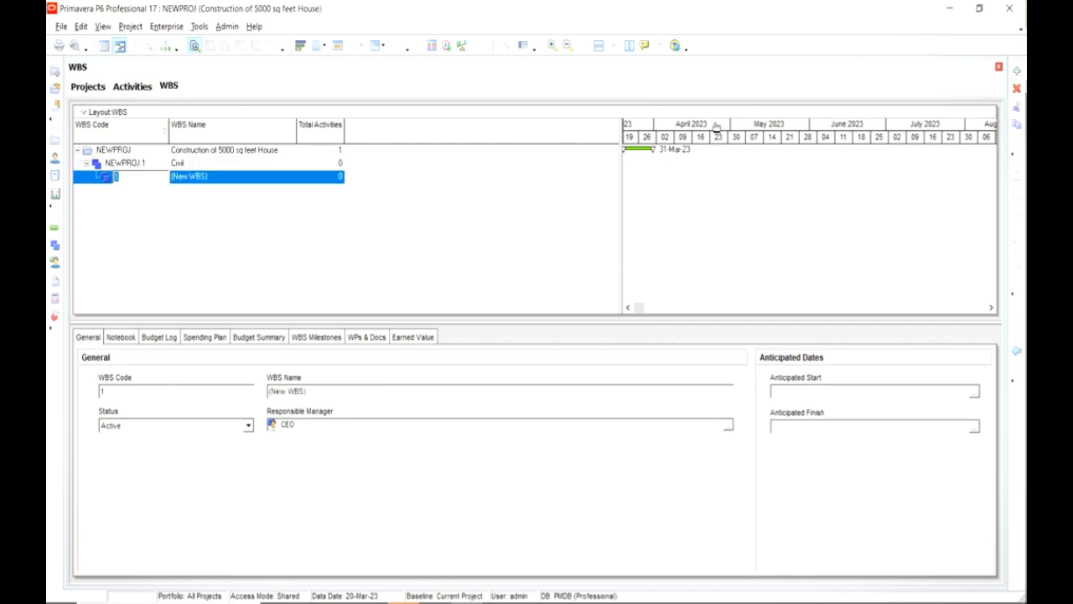
type("Plann")
key("Escape")
left_click(241, 179)
left_click(240, 179)
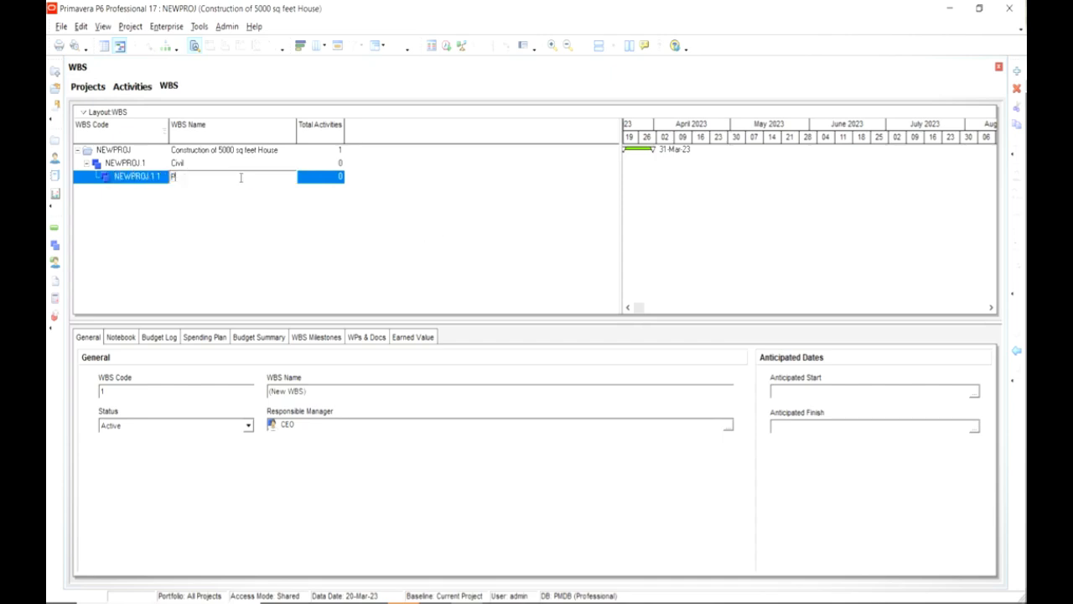
type("Planning")
key("Return")
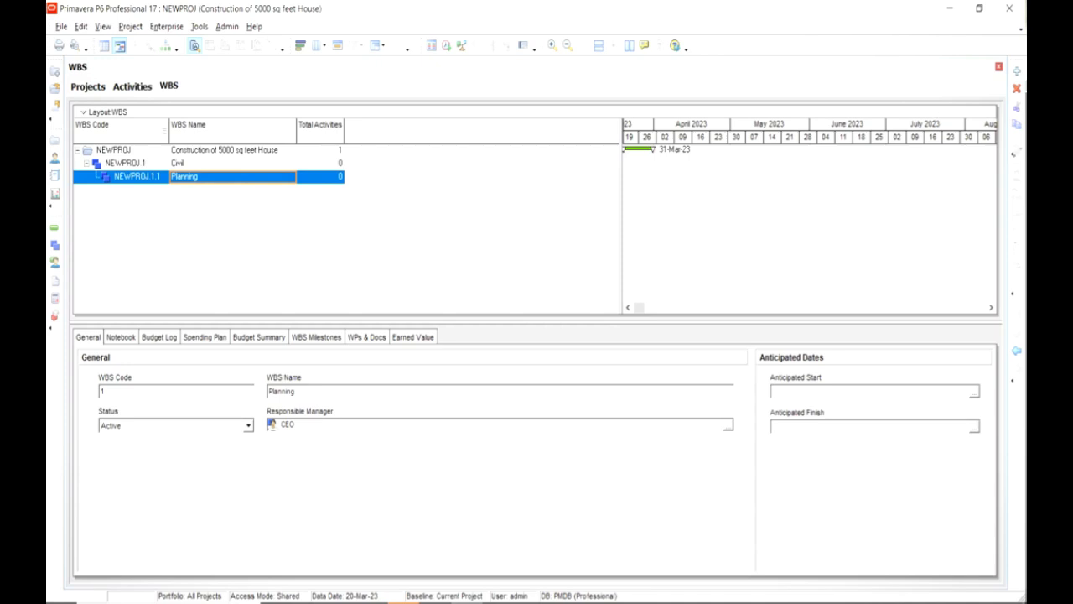
Outdent the Planning element to the same level as Civil and move it above Civil
left_click(1007, 338)
mouse_move(1004, 333)
left_mouse_down()
mouse_move(1002, 287)
mouse_move(1016, 409)
mouse_move(989, 409)
mouse_move(986, 312)
left_mouse_up()
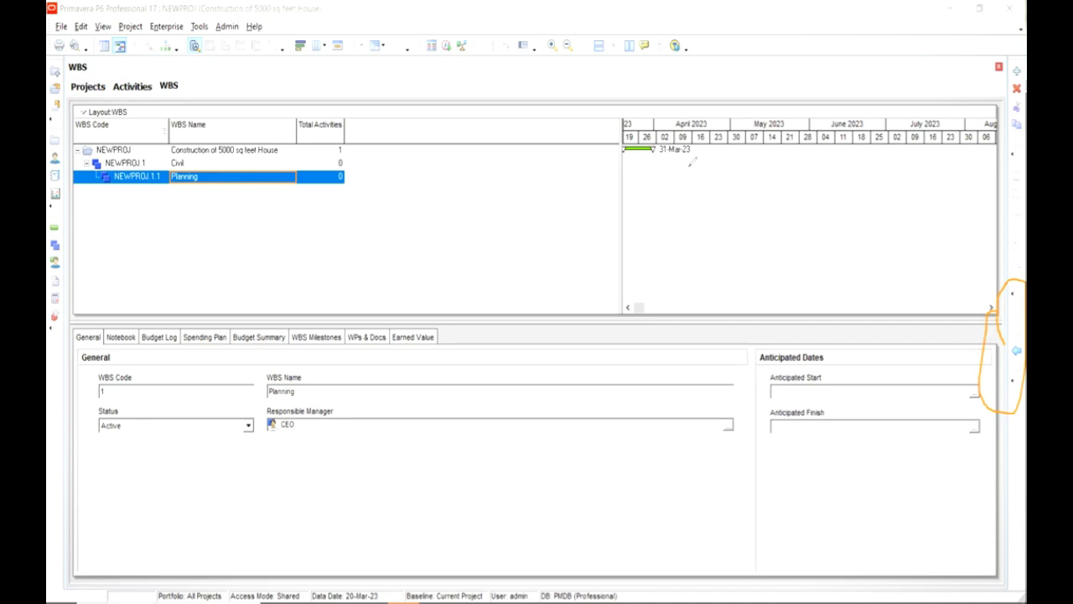
left_click(1014, 352)
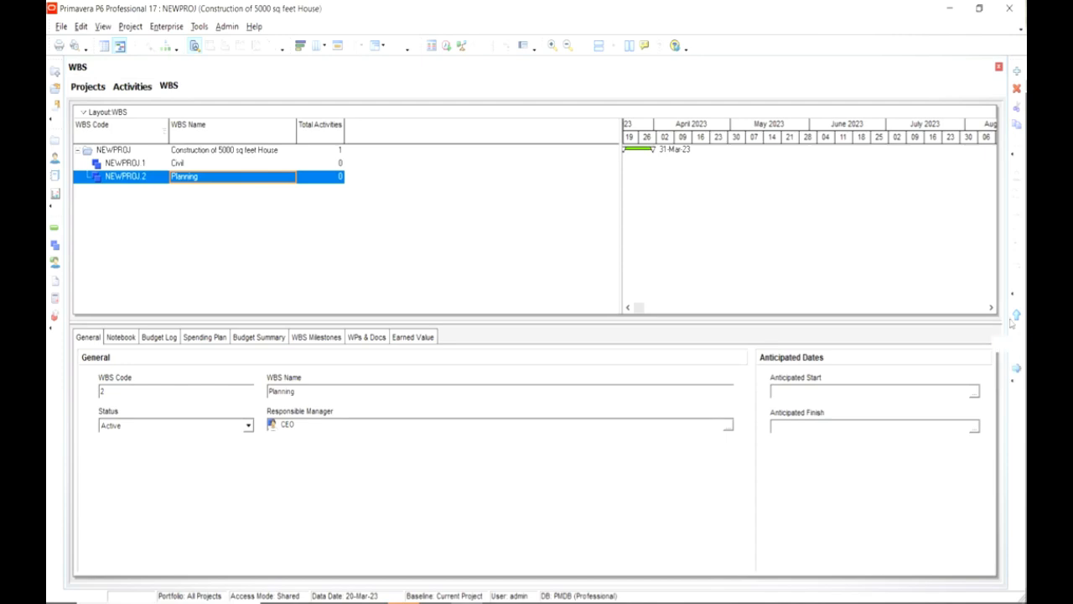
left_click(1012, 325)
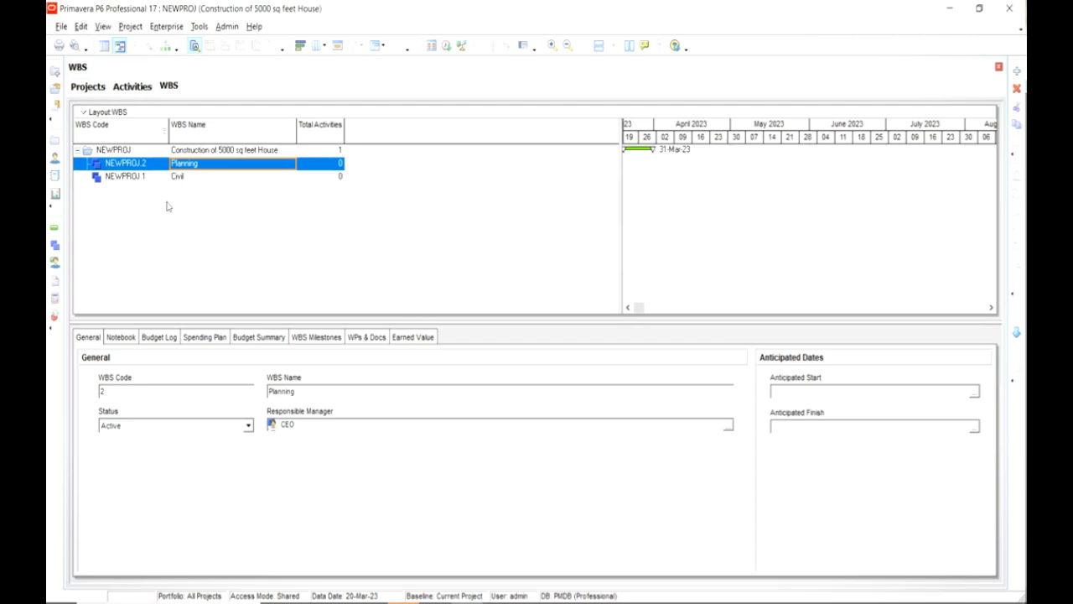
right_click(194, 165)
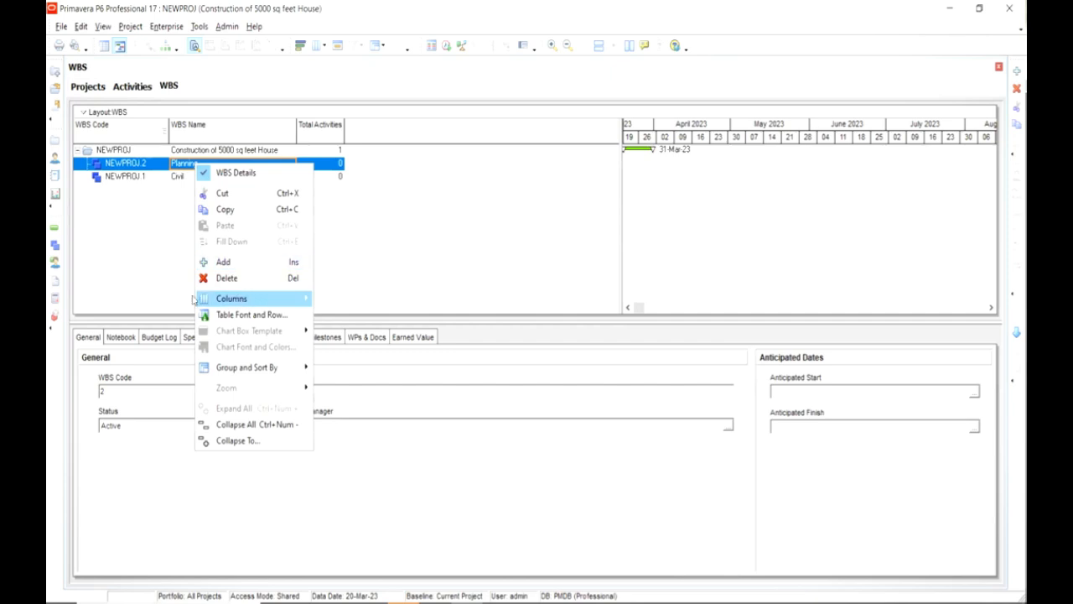
left_click(167, 291)
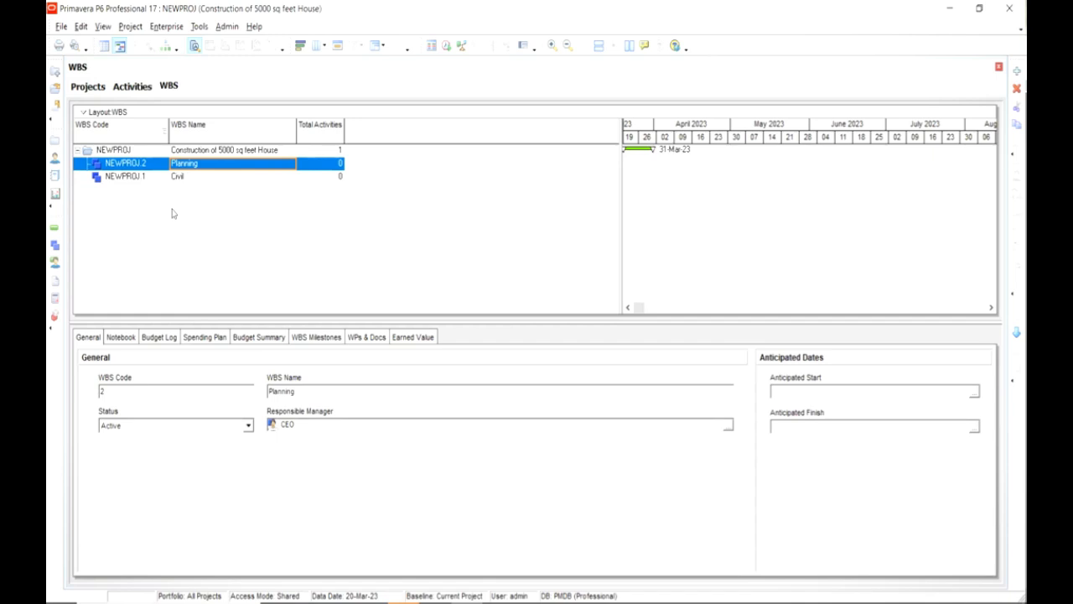
Return to the Activities view and collapse and re-expand the Civil WBS band
left_click(55, 225)
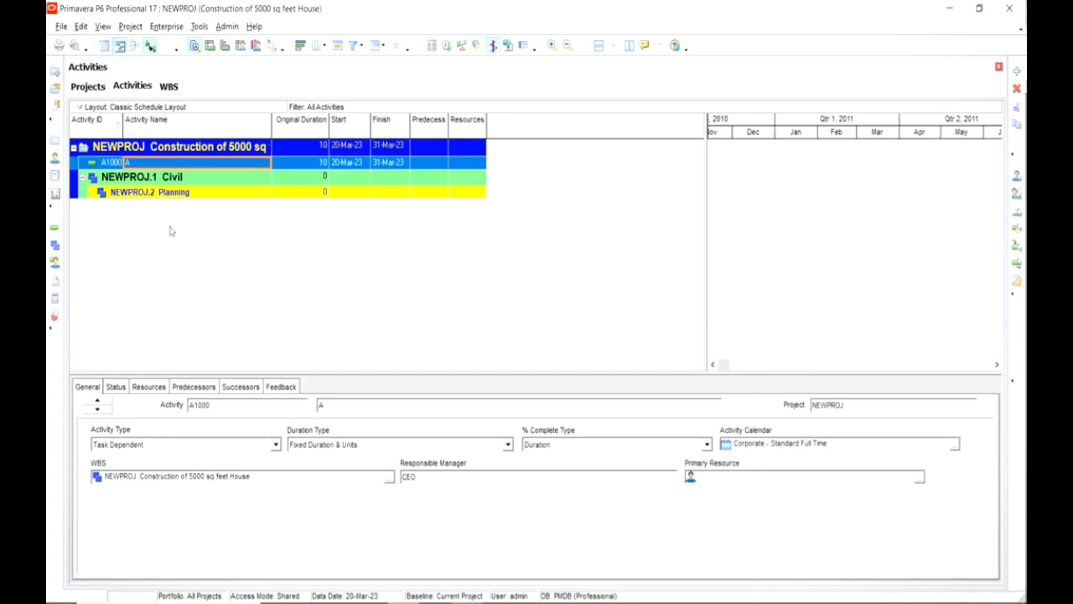
left_click(83, 178)
left_click(83, 177)
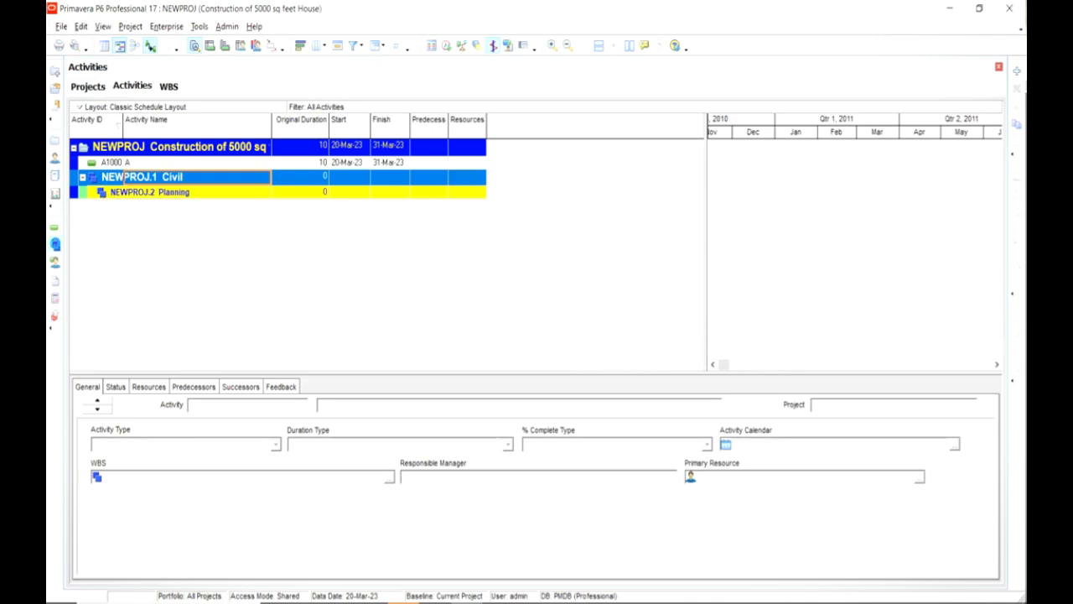
Check the order of the Planning and Civil elements in the WBS view with a widened table, and return to the Activities view
left_click(55, 244)
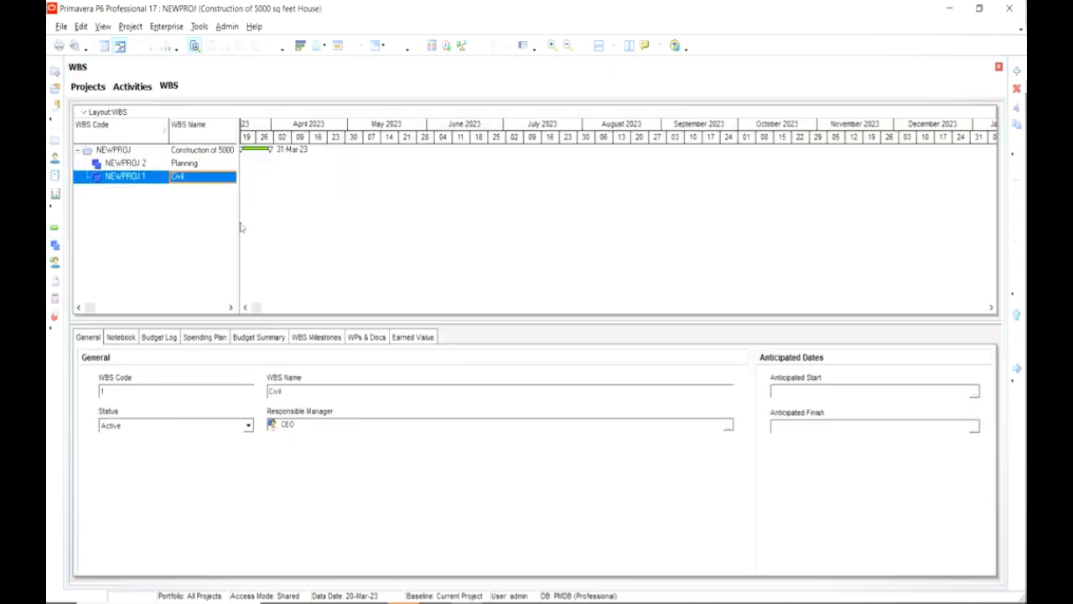
left_click_drag(238, 222, 453, 223)
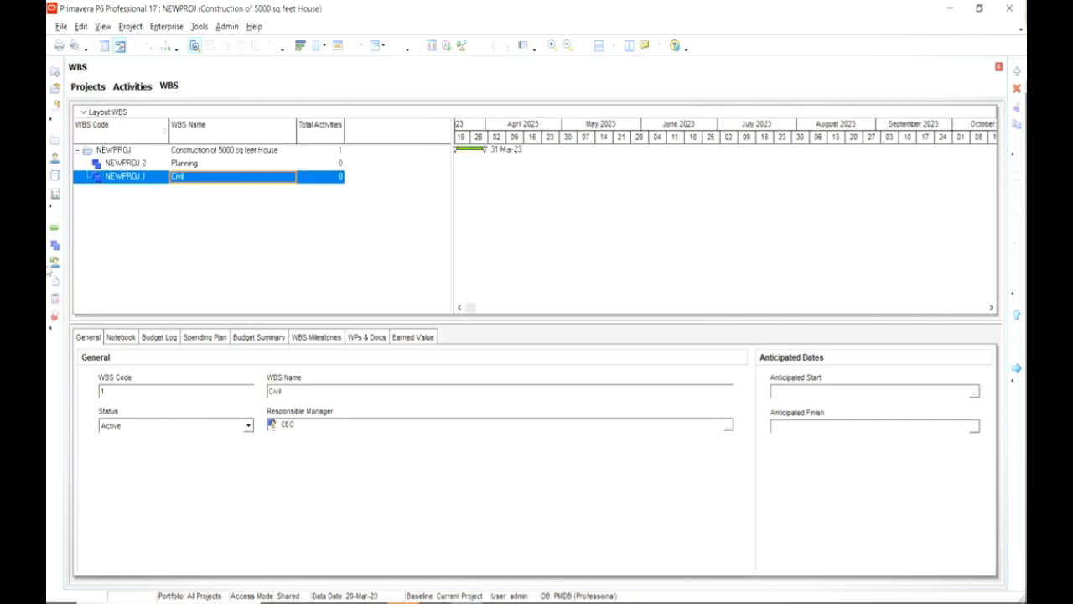
left_click(55, 227)
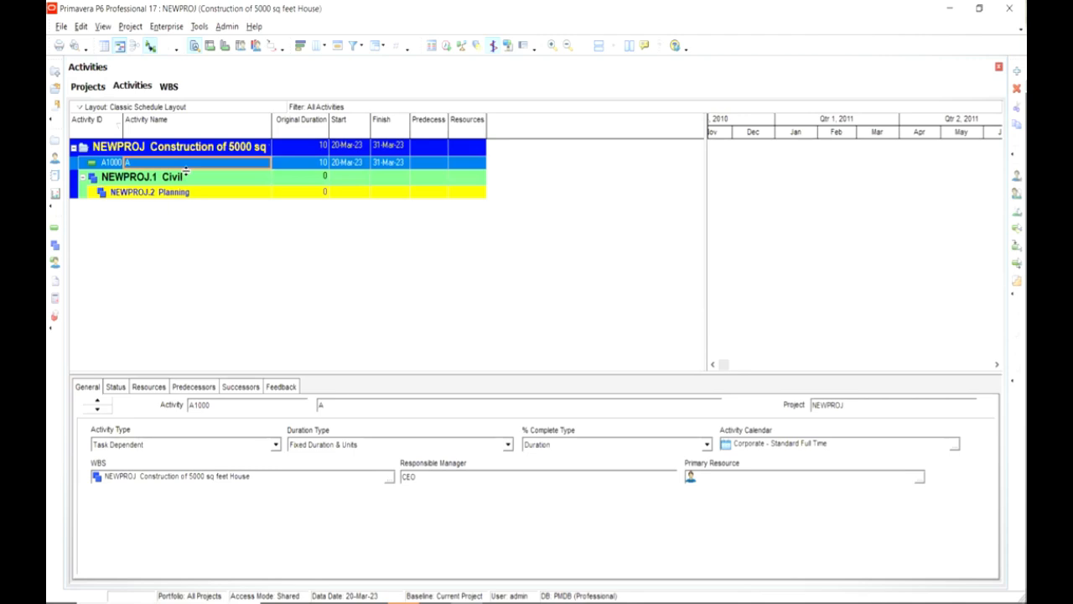
Delete activity A1000, named A, from the NEWPROJ project
right_click(185, 176)
left_click(183, 163)
right_click(182, 164)
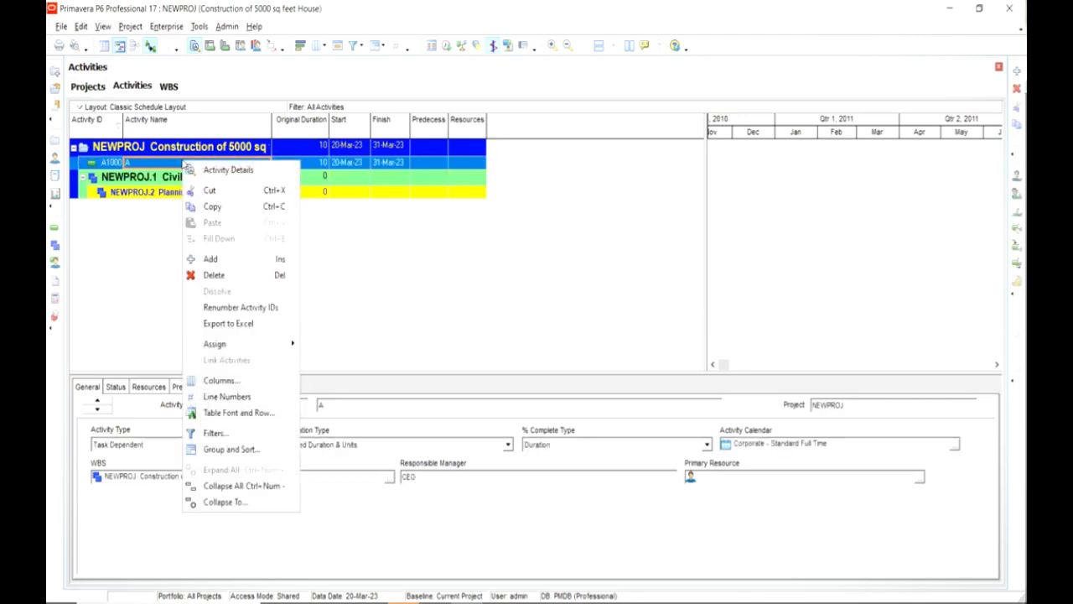
left_click(215, 274)
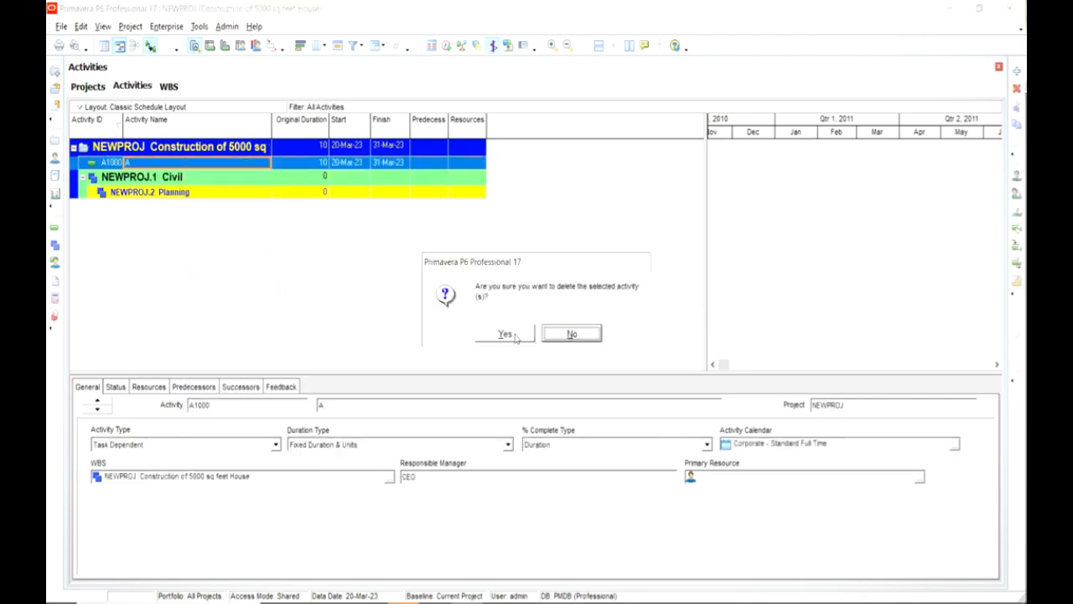
left_click(505, 335)
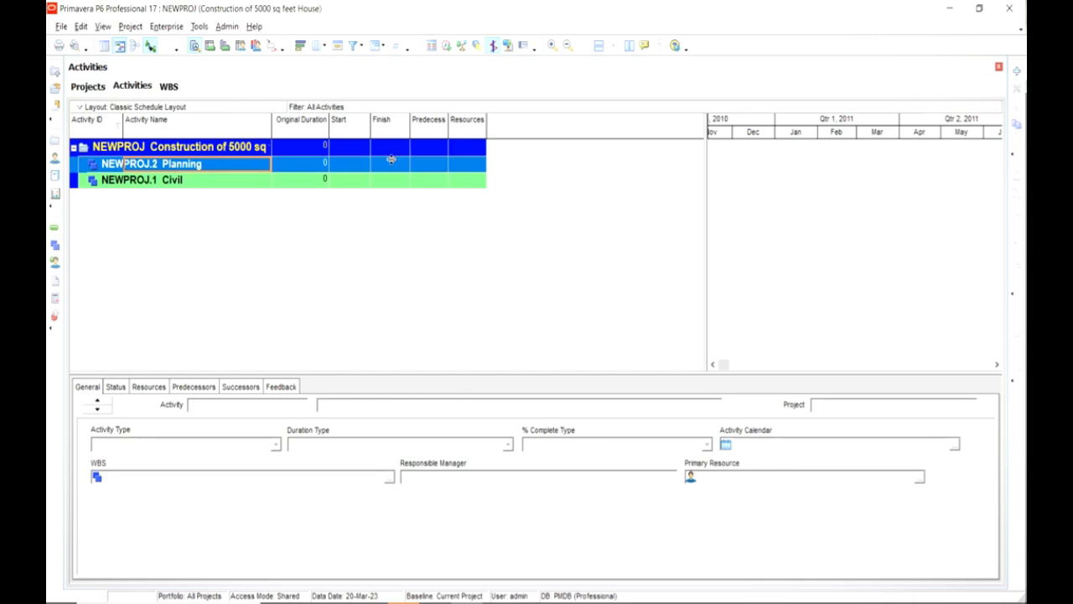
Add an activity under Planning named "Creation of Socpe Management Plan" with an original duration of 30
right_click(248, 174)
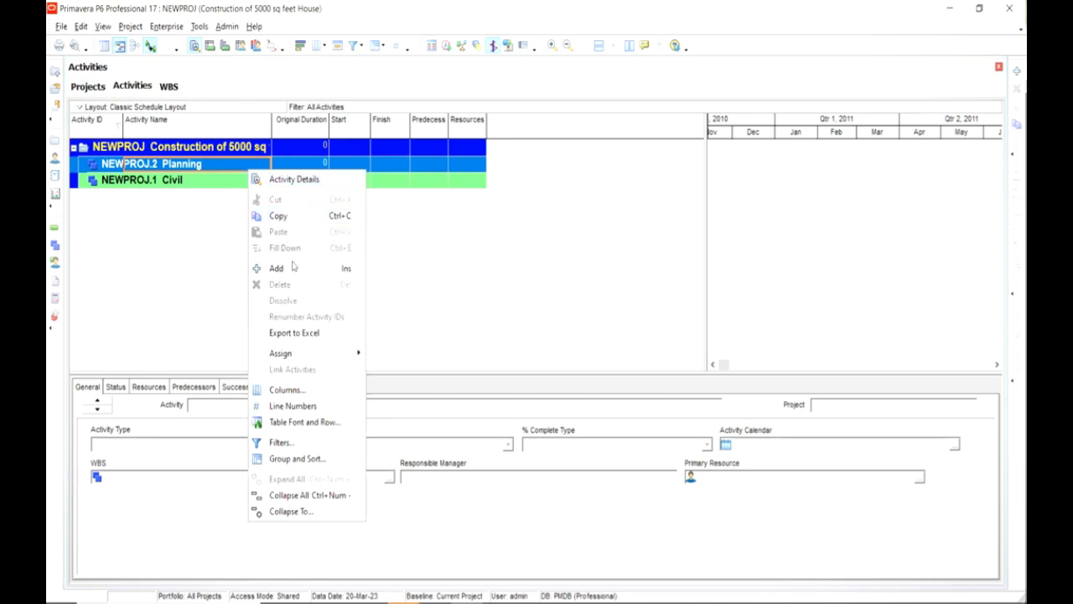
left_click(276, 268)
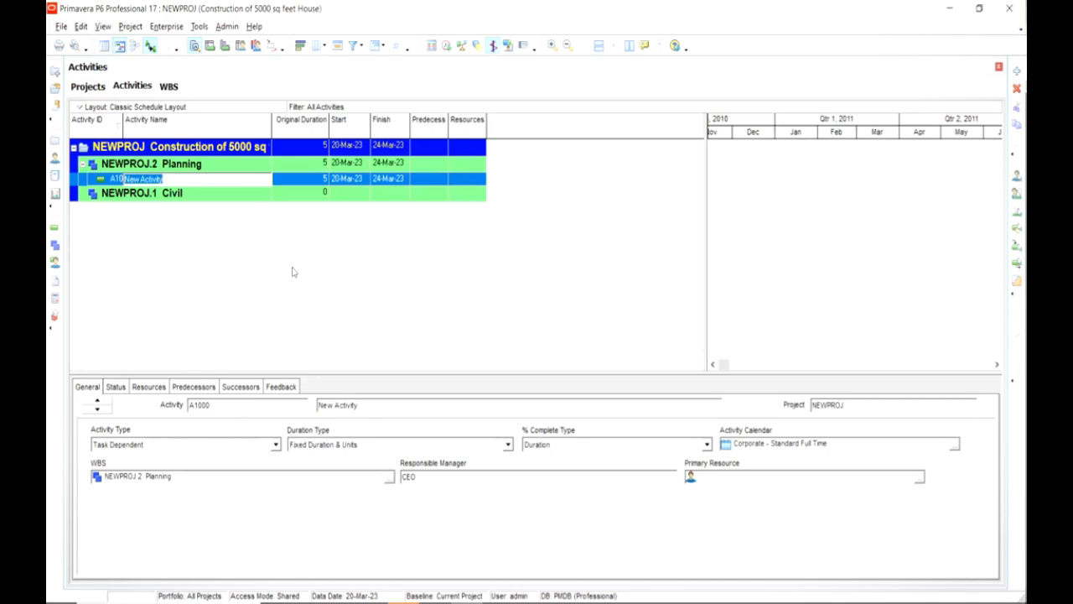
type("Creation of Socpe Management Plan")
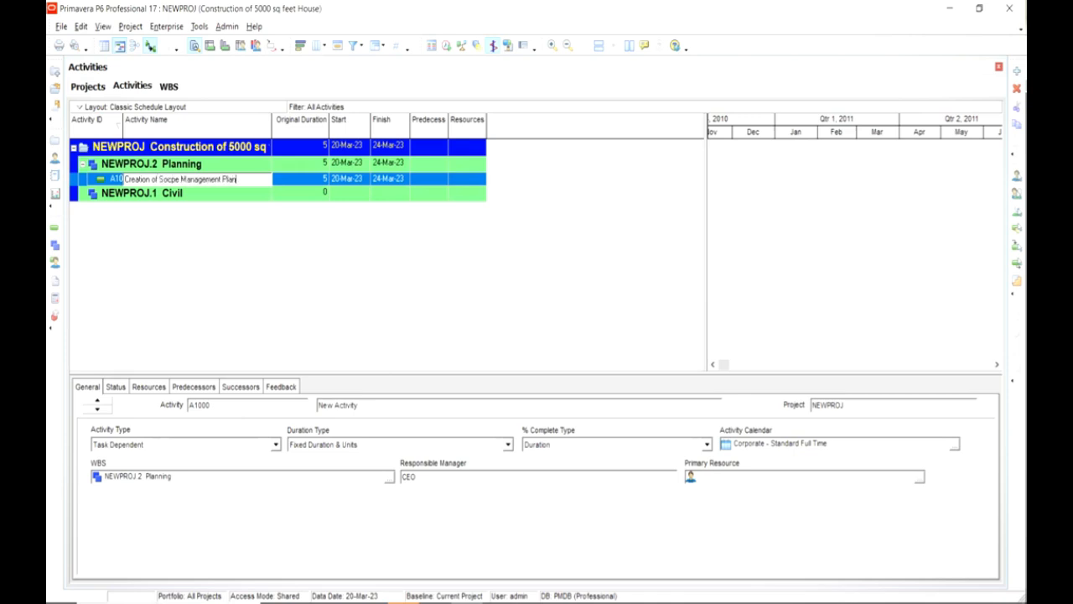
left_click(294, 271)
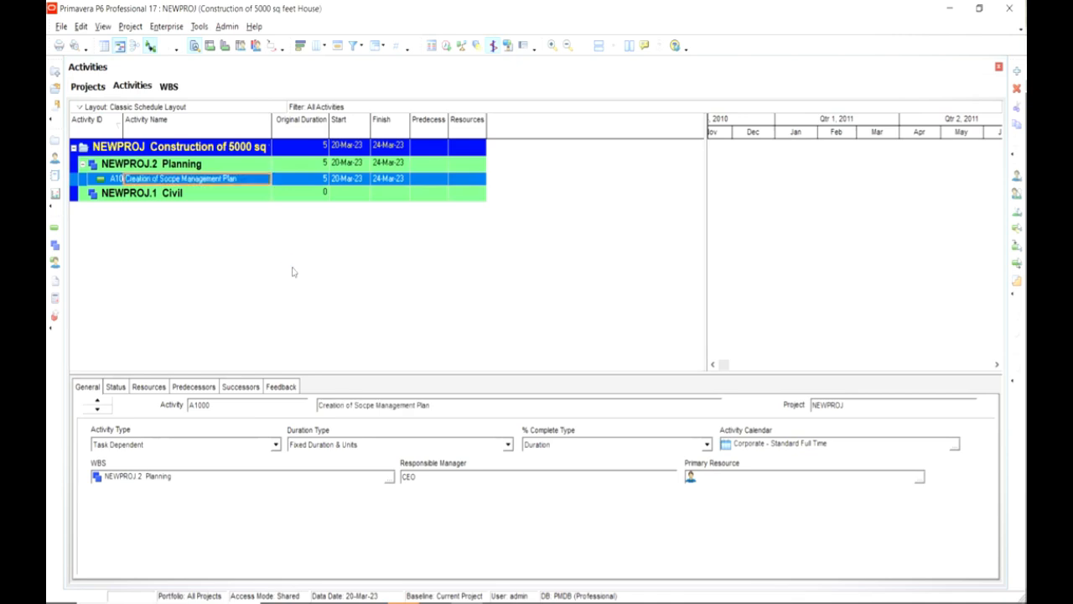
left_click(309, 179)
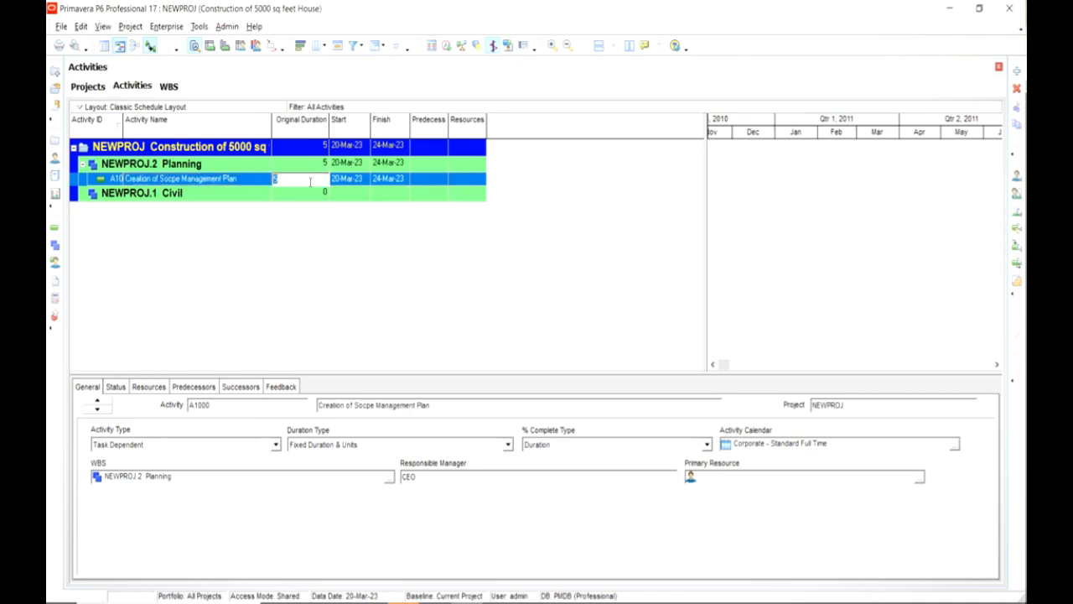
type("30")
key("Return")
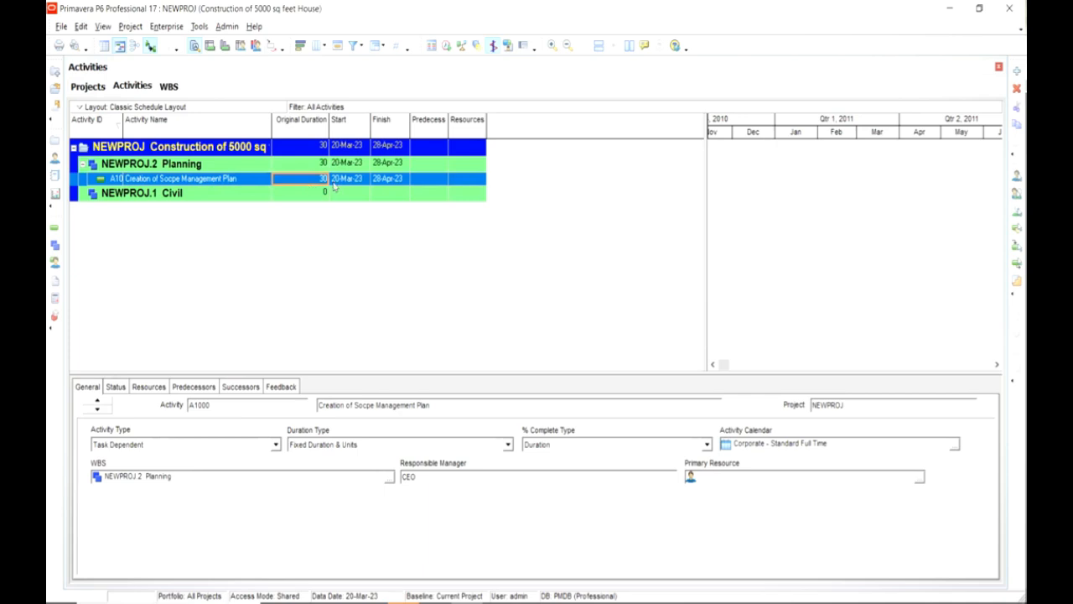
Set the scope plan activity's start to 22-Mar-23 and hold it with a Start On or After constraint
left_click(335, 182)
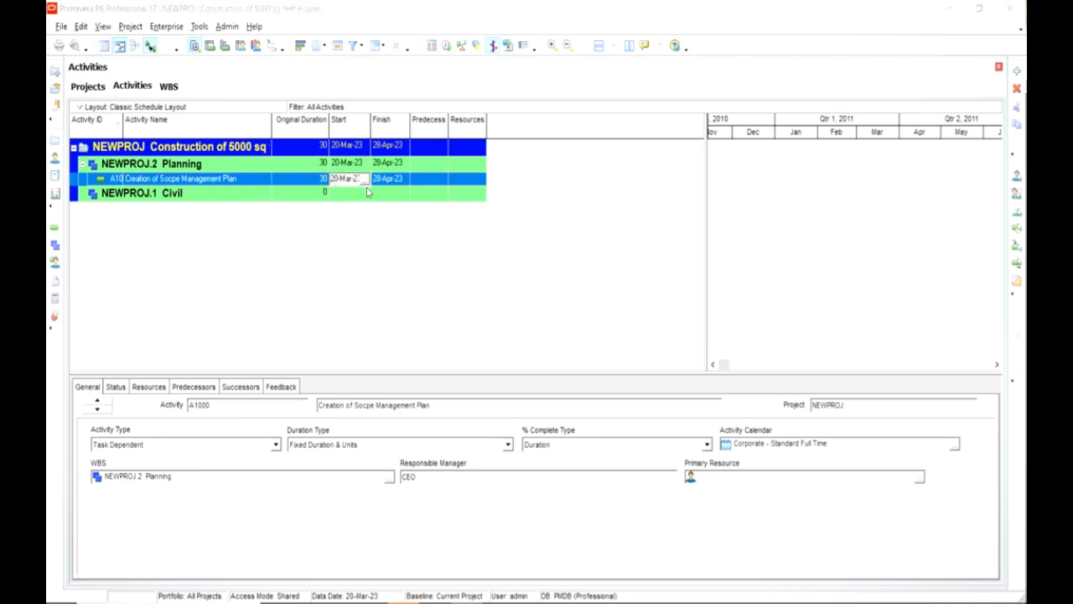
left_click(362, 180)
left_click(416, 323)
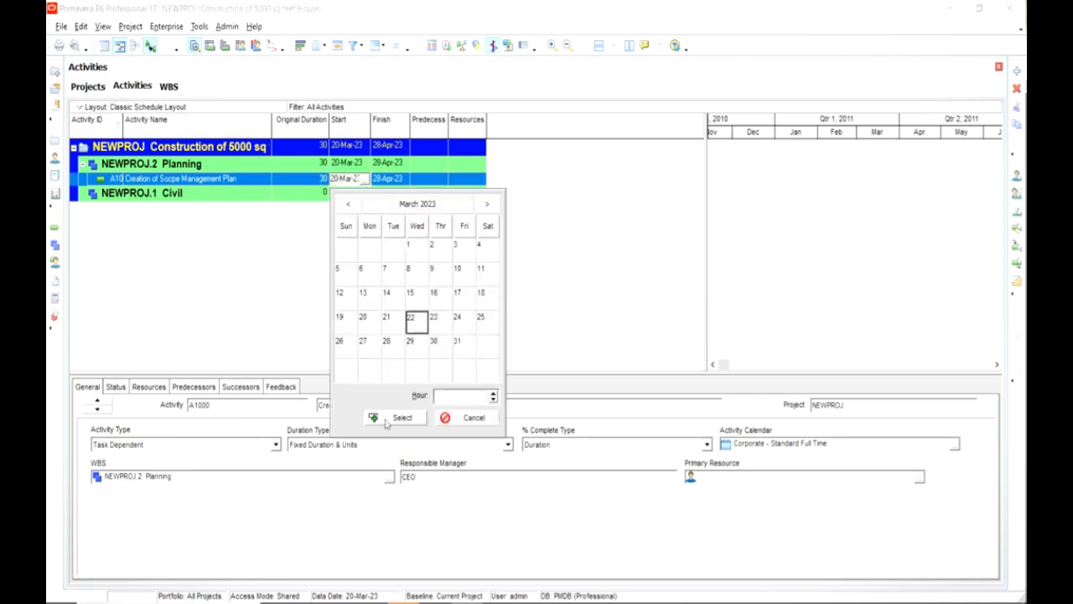
left_click(393, 417)
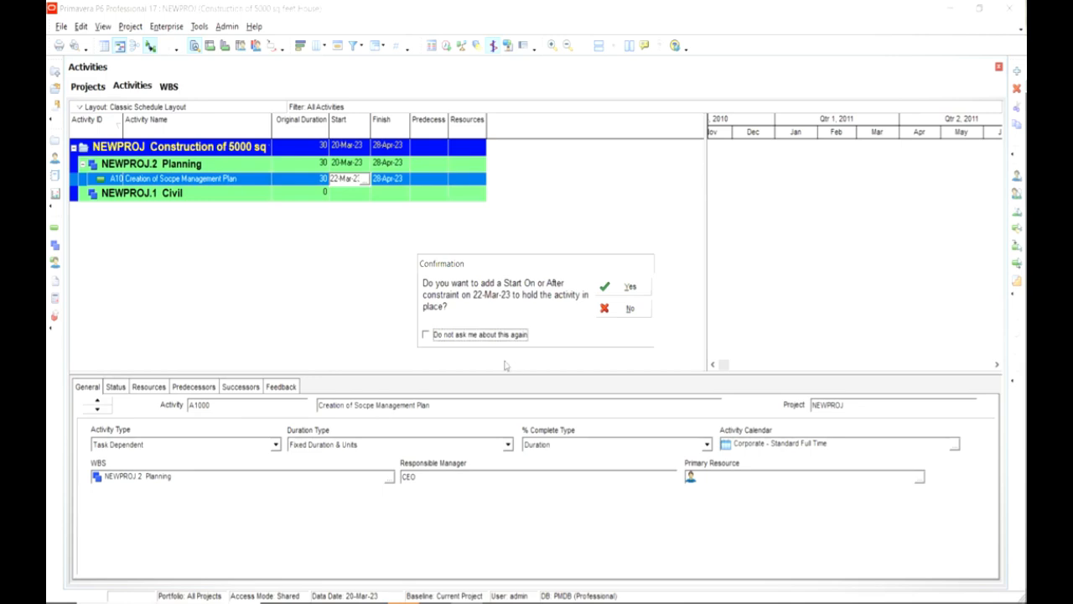
left_click(627, 288)
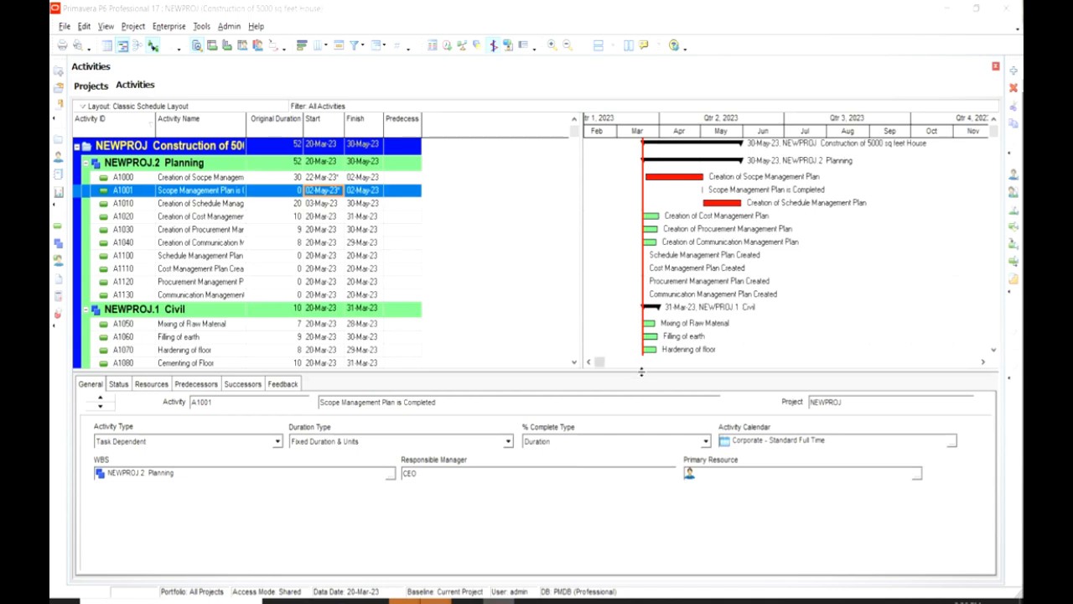
Widen the Activity Name column to show the full names and enlarge the details area beneath the activity table
left_click_drag(641, 371, 642, 411)
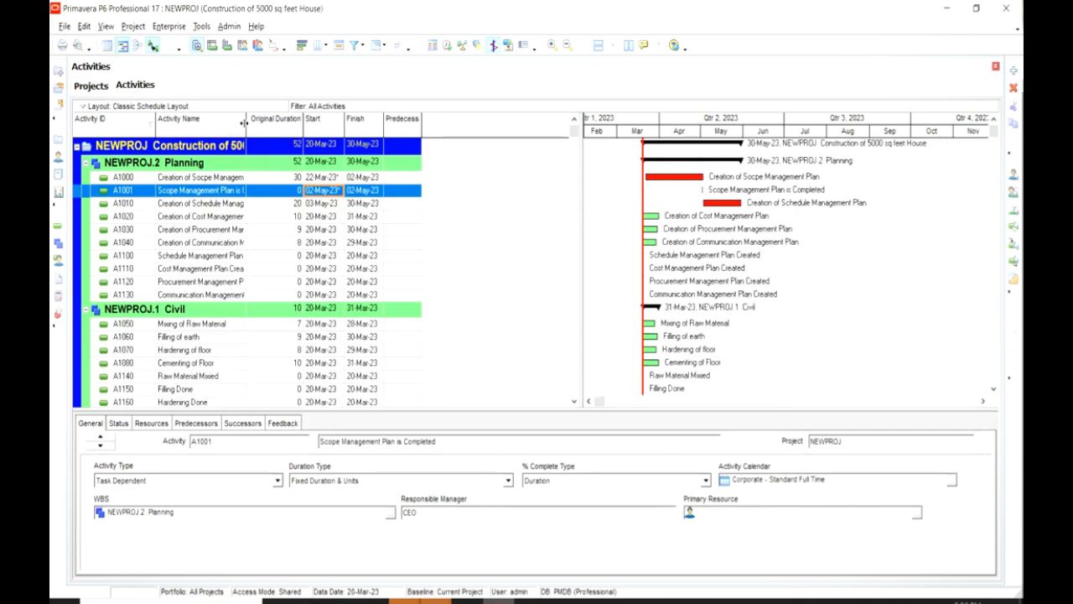
left_click_drag(243, 123, 312, 126)
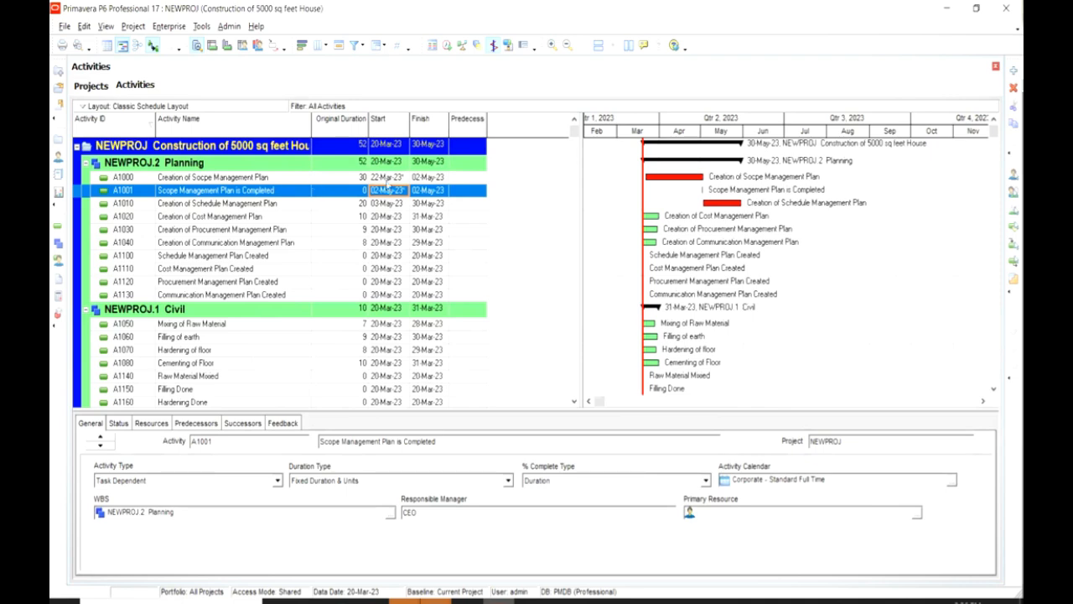
left_click(469, 193)
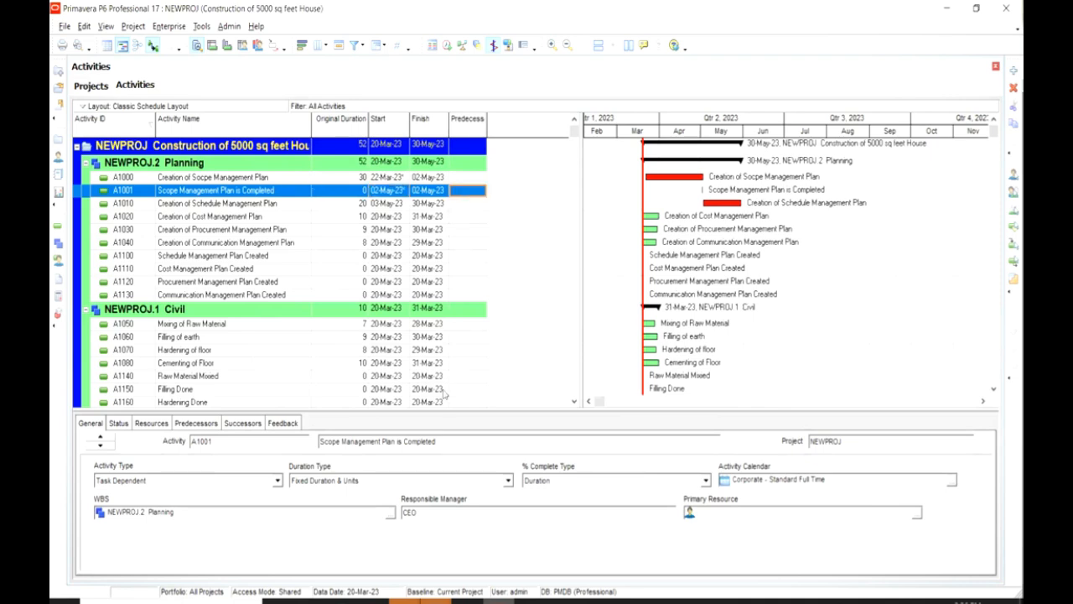
left_click_drag(444, 404, 448, 283)
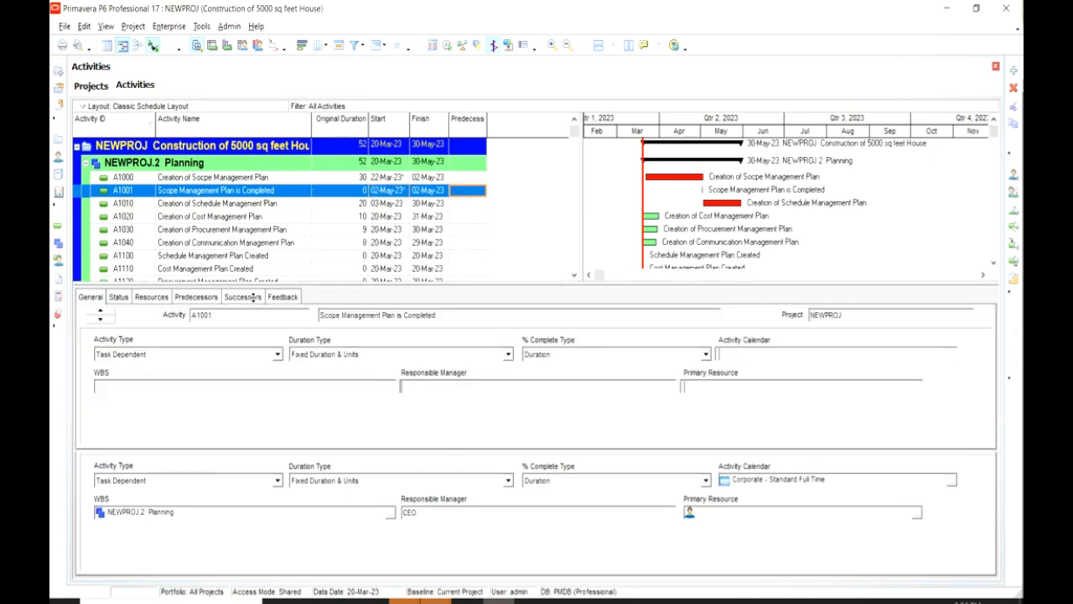
Assign A1000 Creation of Socpe Management Plan as the predecessor of A1001 Scope Management Plan is Completed
left_click(180, 300)
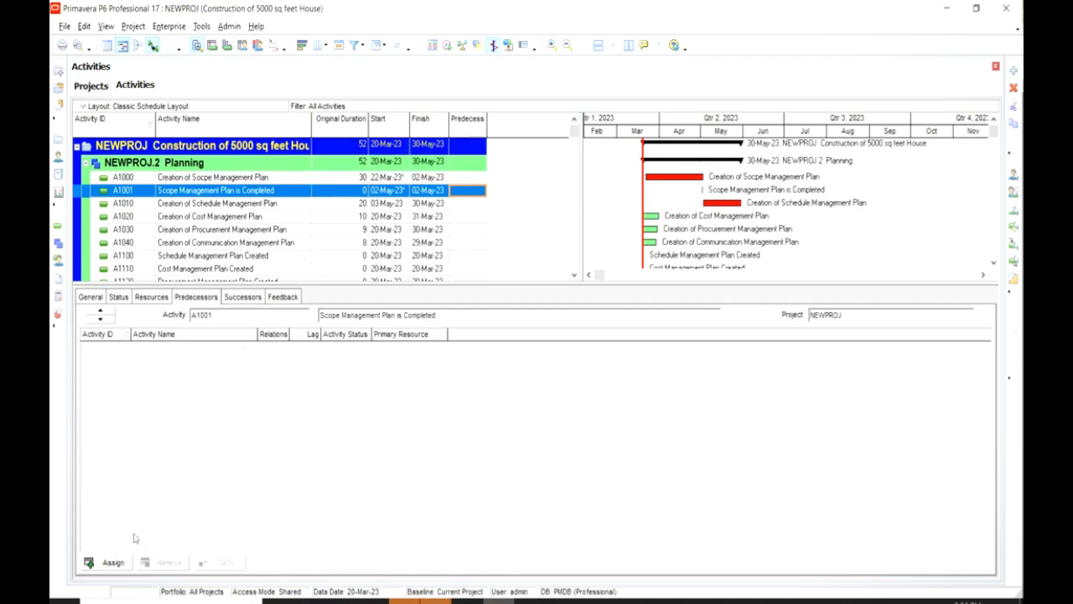
left_click(113, 564)
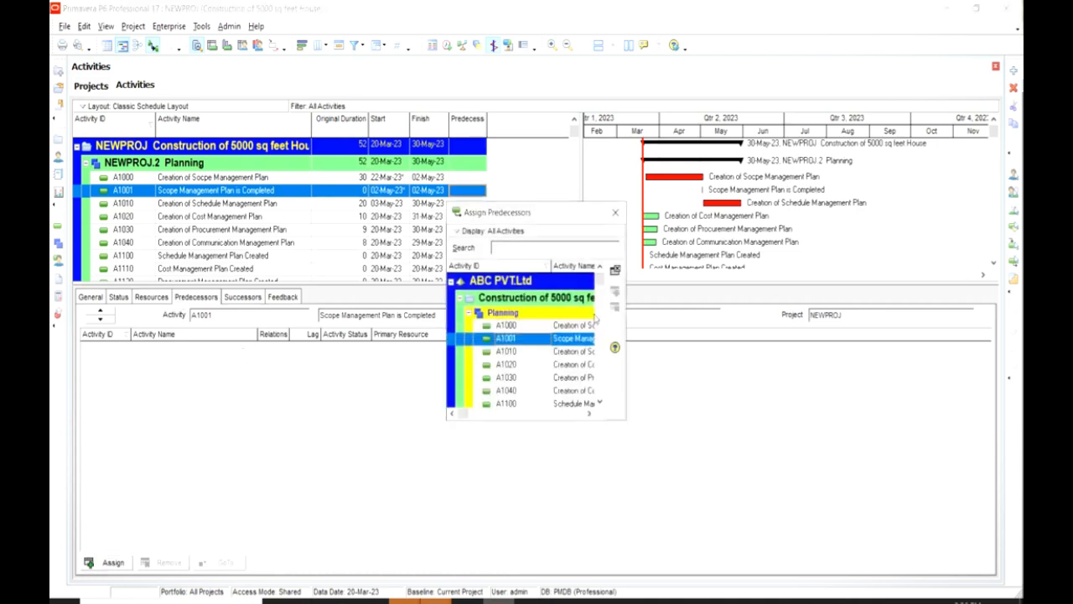
left_click_drag(627, 323, 872, 323)
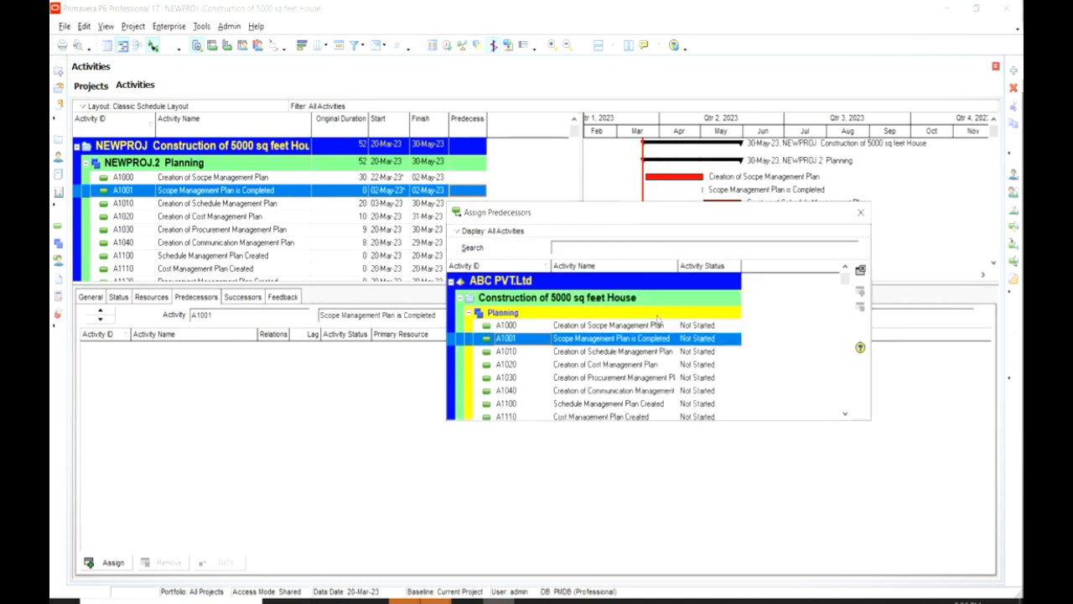
left_click(651, 327)
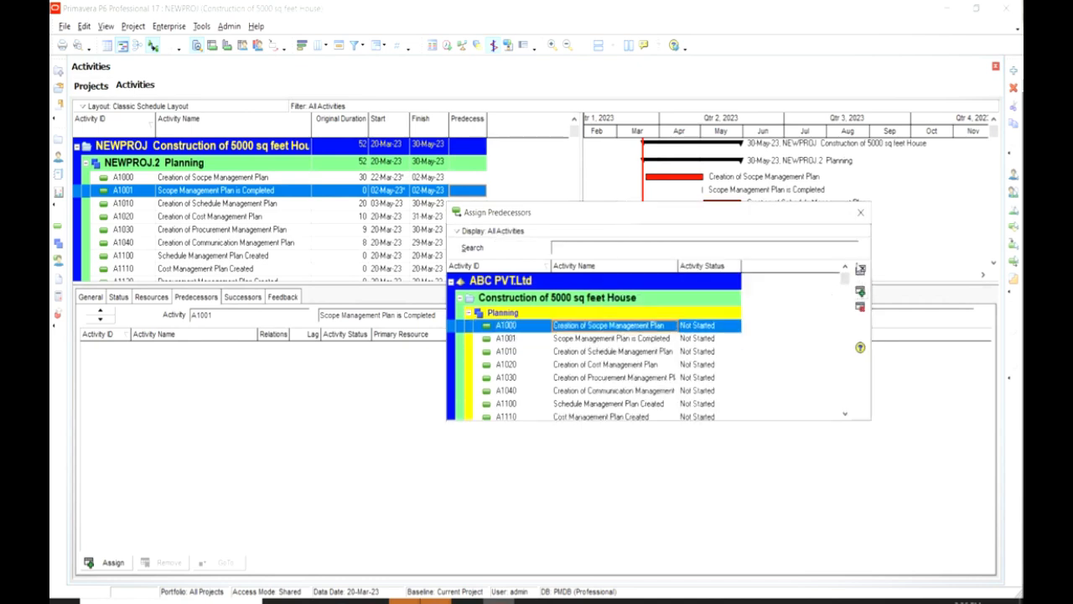
left_click(860, 292)
left_click(861, 213)
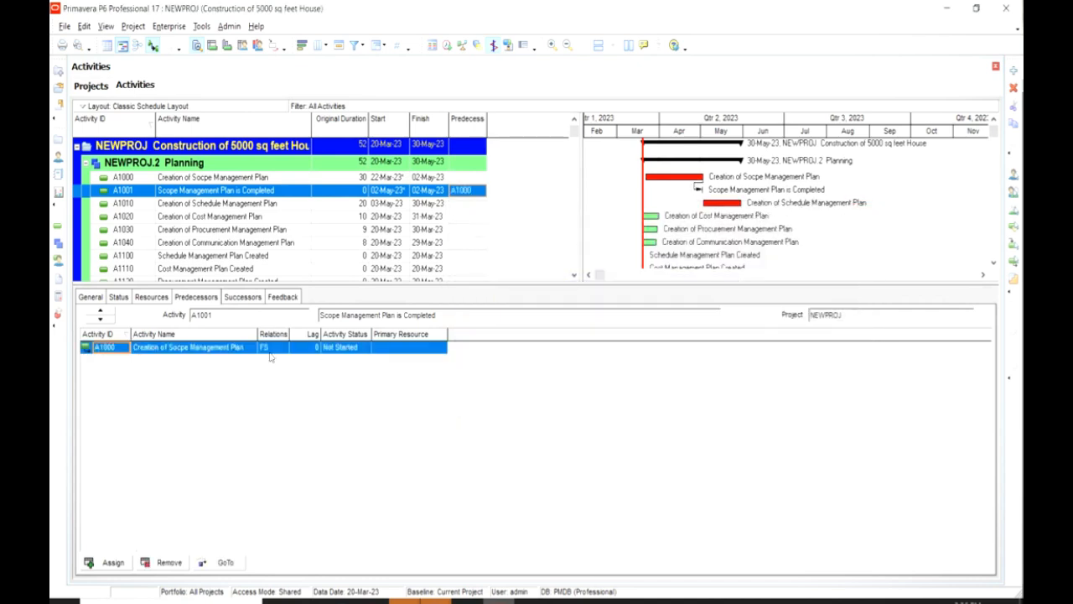
Assign A1010 Creation of Schedule Management Plan as the predecessor of A1100 Schedule Management Plan Created
left_click(276, 244)
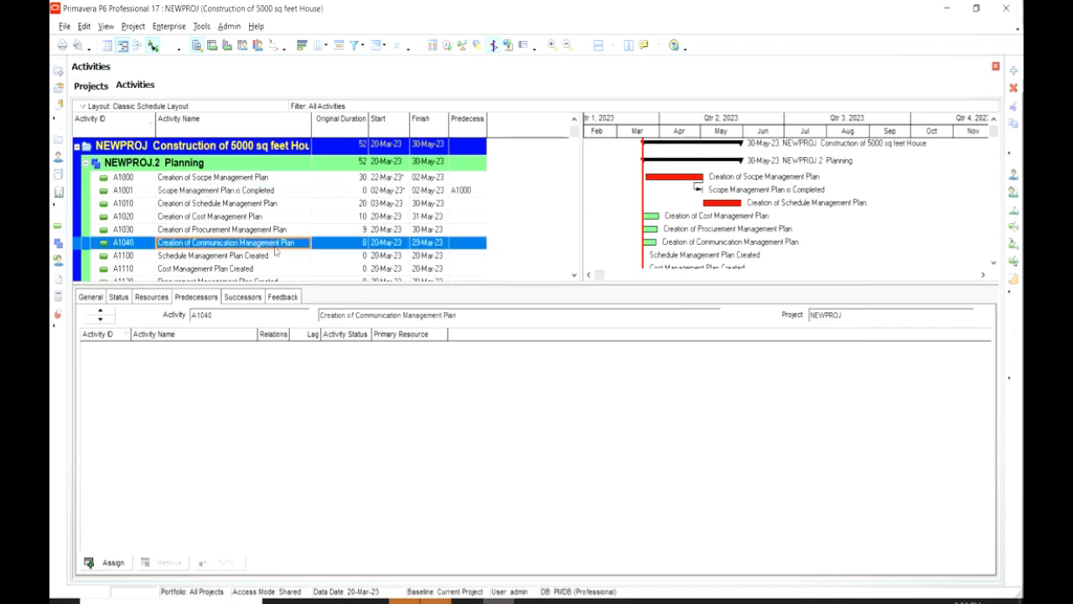
left_click(276, 251)
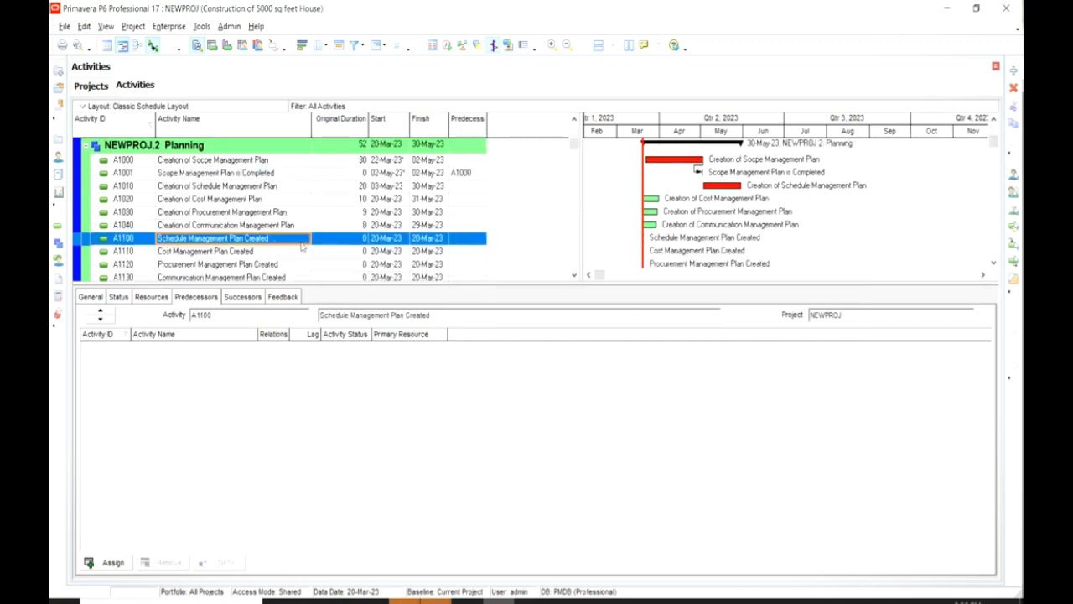
left_click(332, 241)
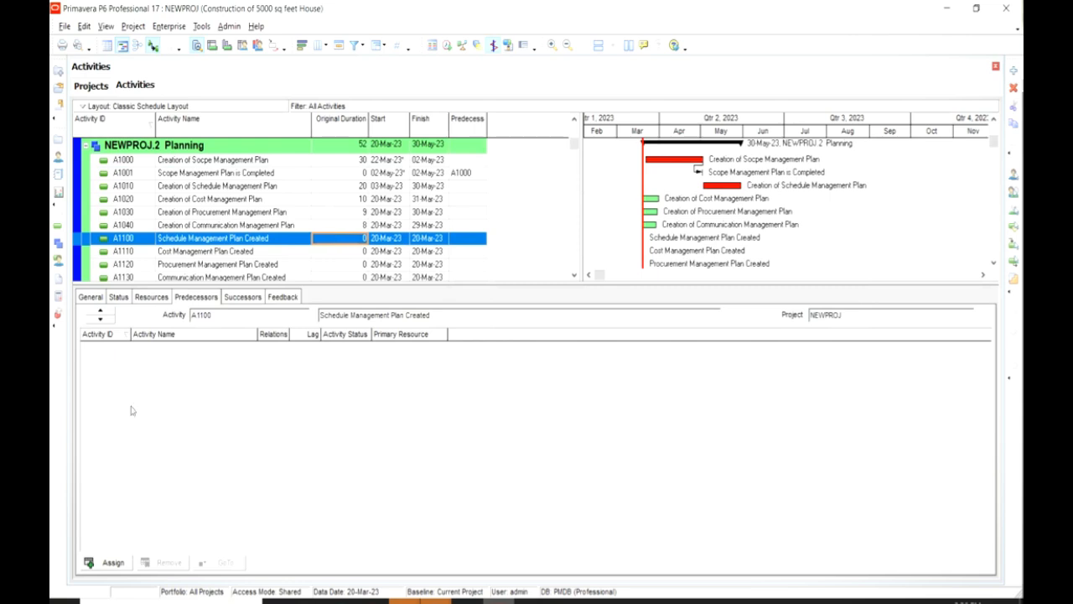
left_click(109, 561)
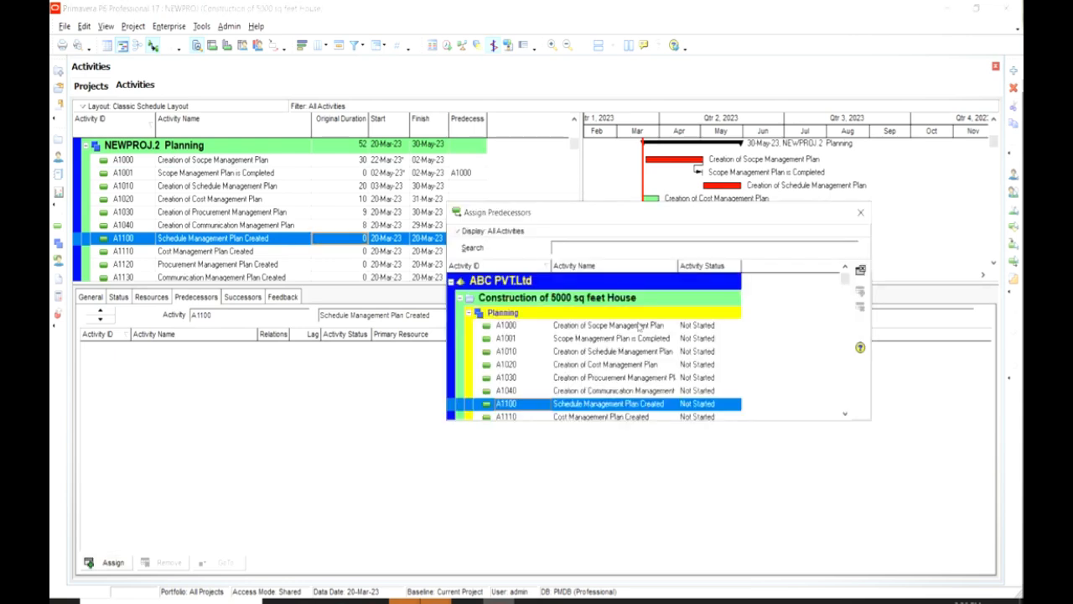
left_click(637, 352)
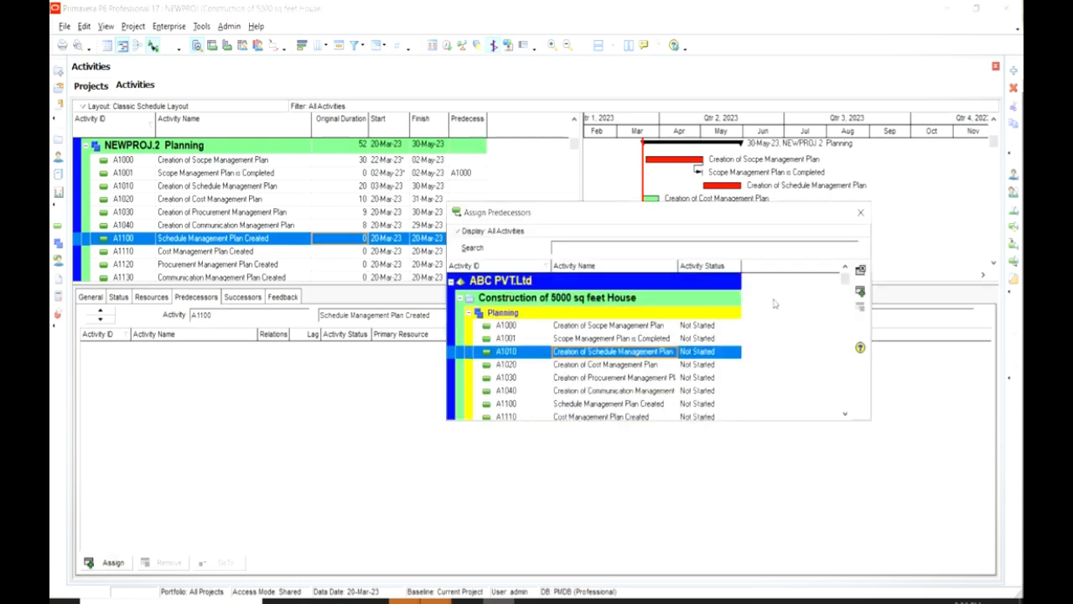
left_click(860, 291)
left_click(860, 212)
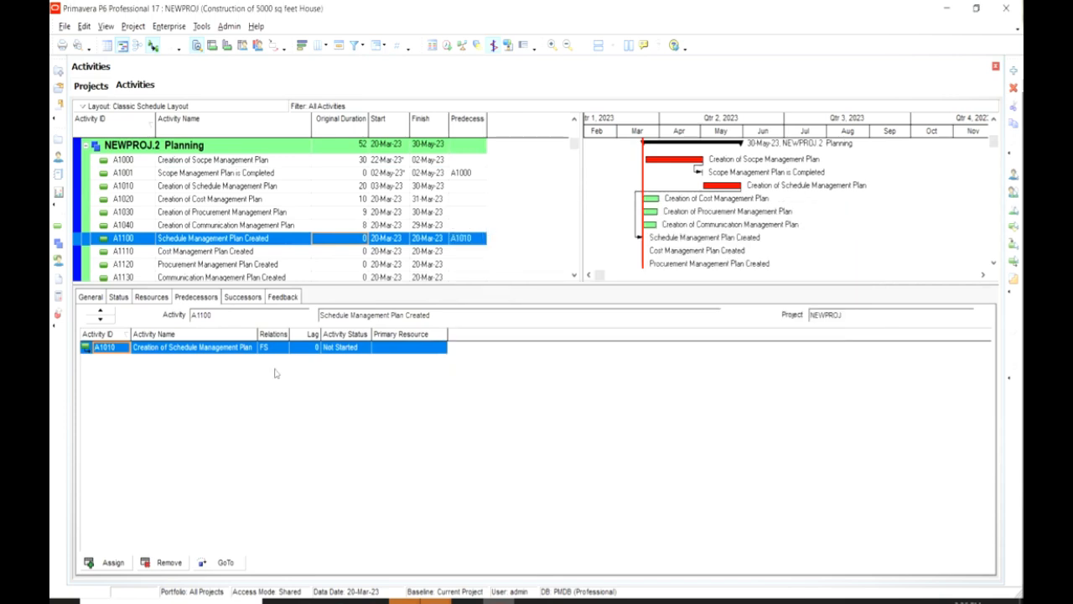
Assign A1020 Creation of Cost Management Plan as the predecessor of A1110 Cost Management Plan Created
left_click(347, 265)
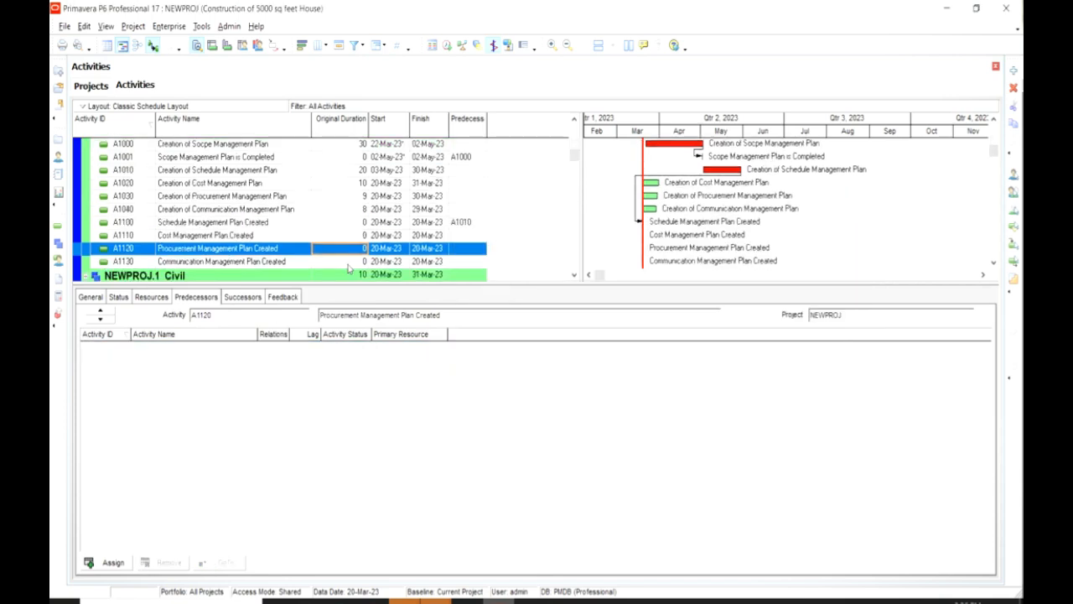
key("Up")
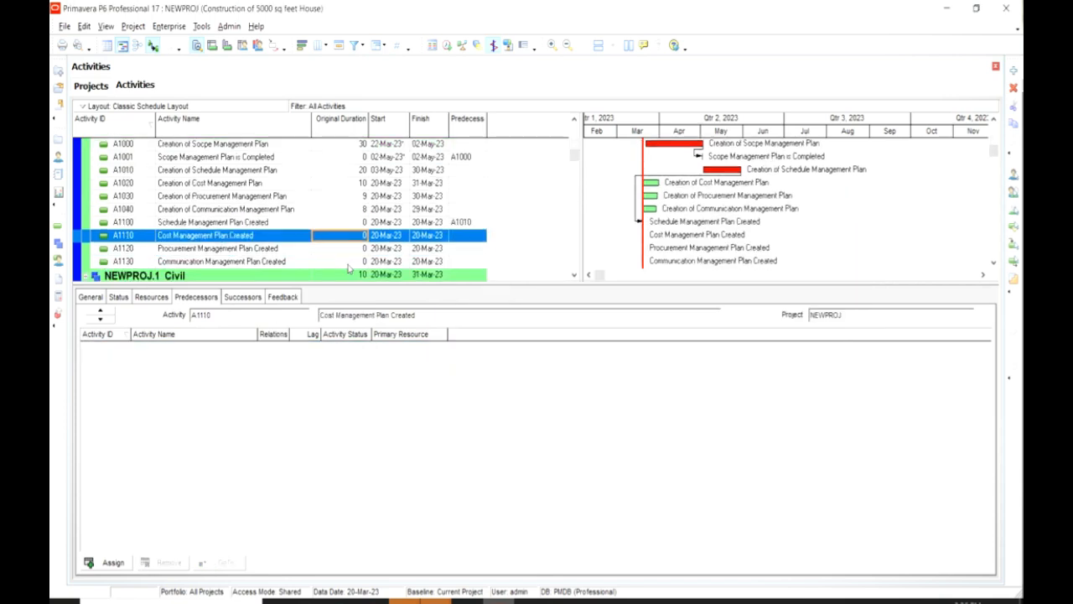
left_click(111, 561)
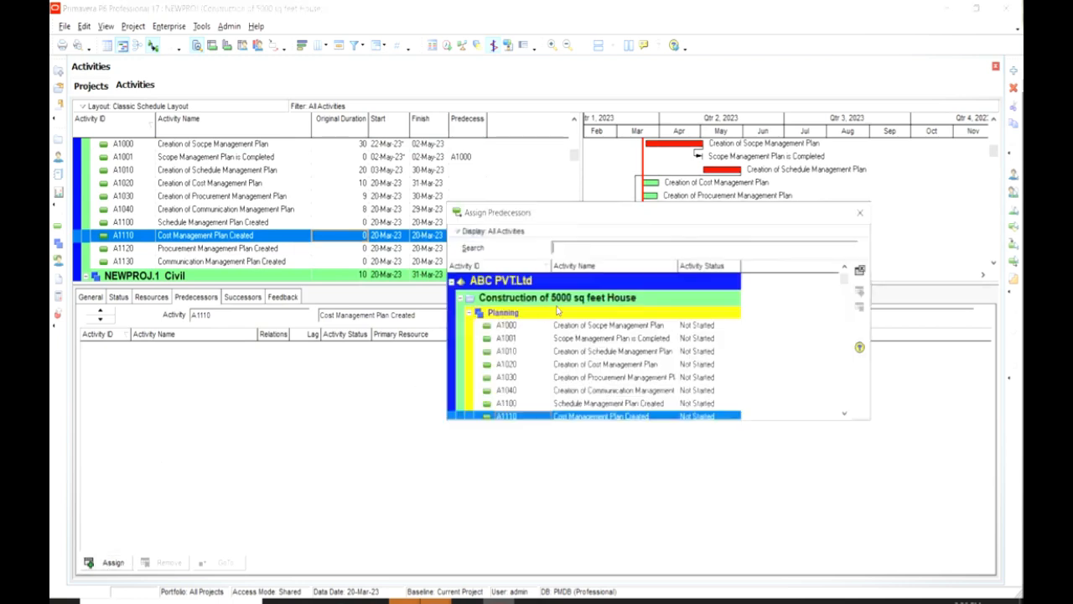
left_click(623, 367)
left_click(860, 292)
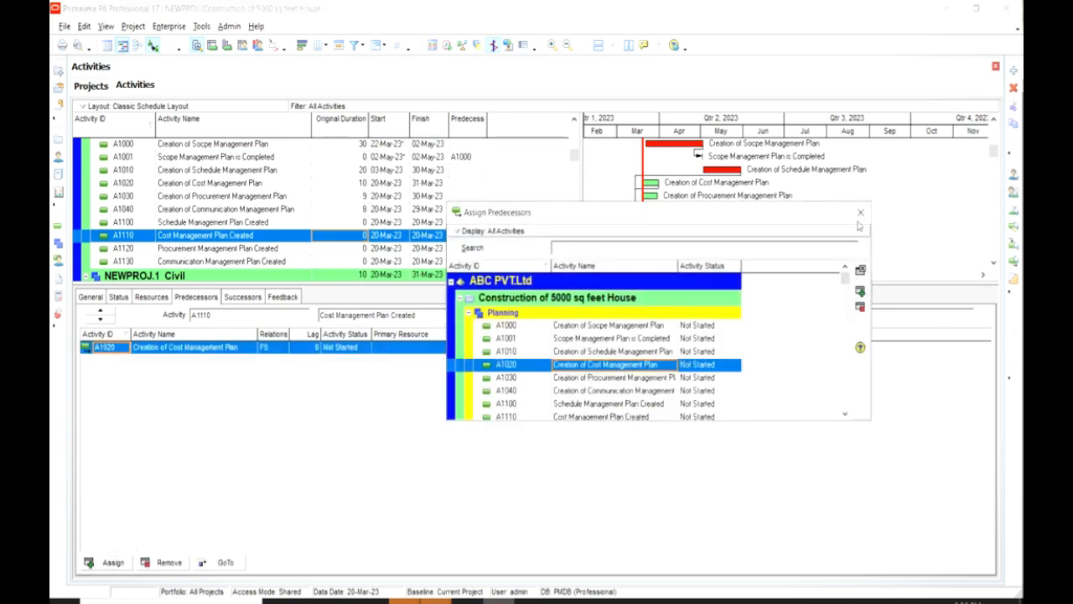
Assign A1030 Creation of Procurement Management Plan as the predecessor of A1120 Procurement Management Plan Created
left_click(860, 212)
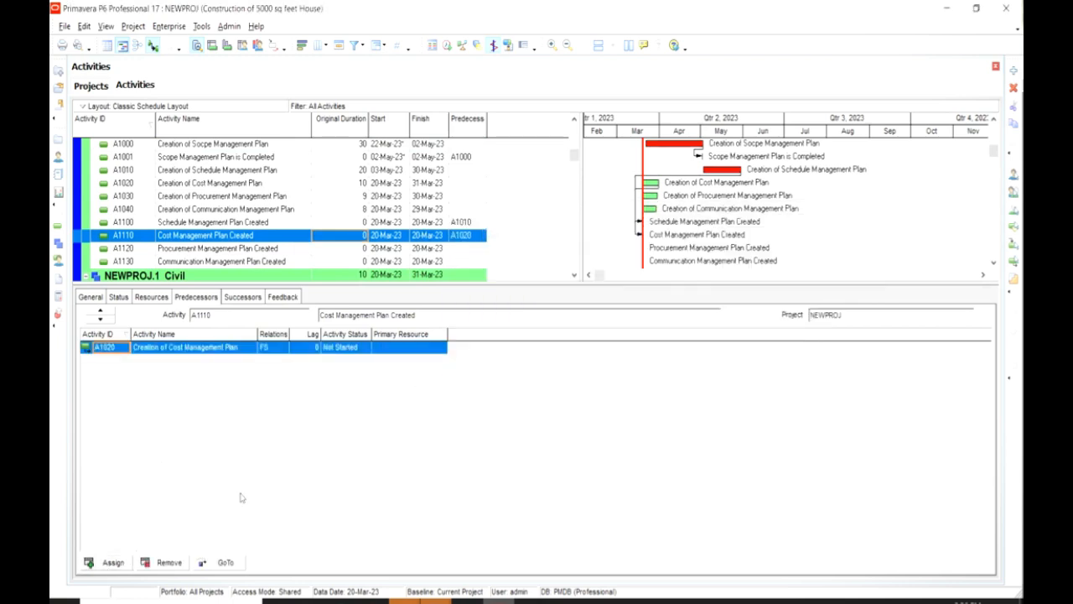
left_click(257, 251)
left_click(113, 562)
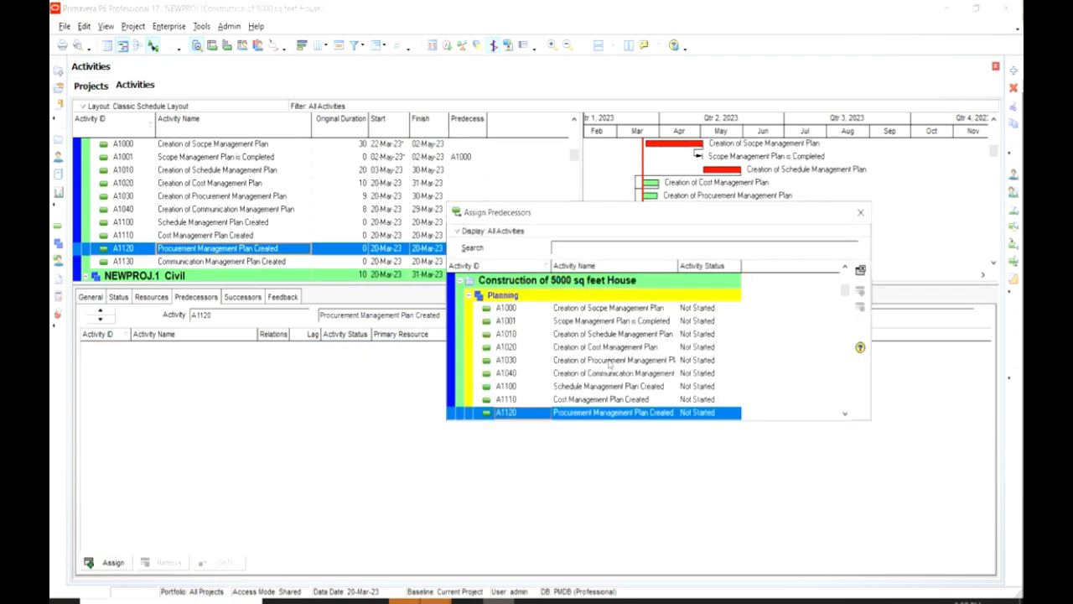
left_click(610, 360)
left_click(860, 293)
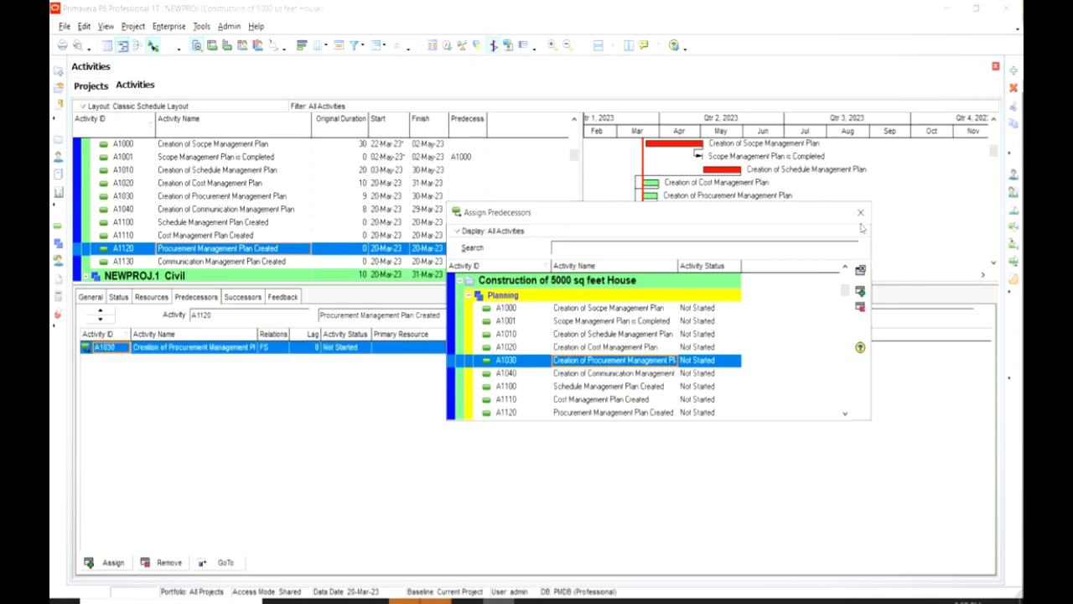
left_click(860, 212)
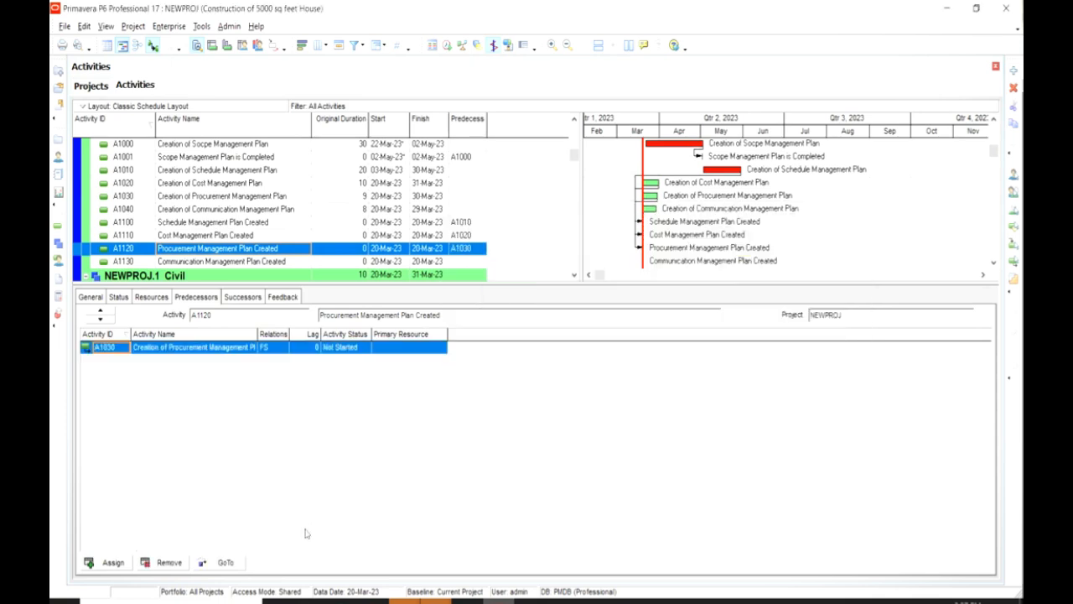
Assign A1040 Creation of Communication Management Plan as the predecessor of A1130 Communication Management Plan Created
left_click(268, 262)
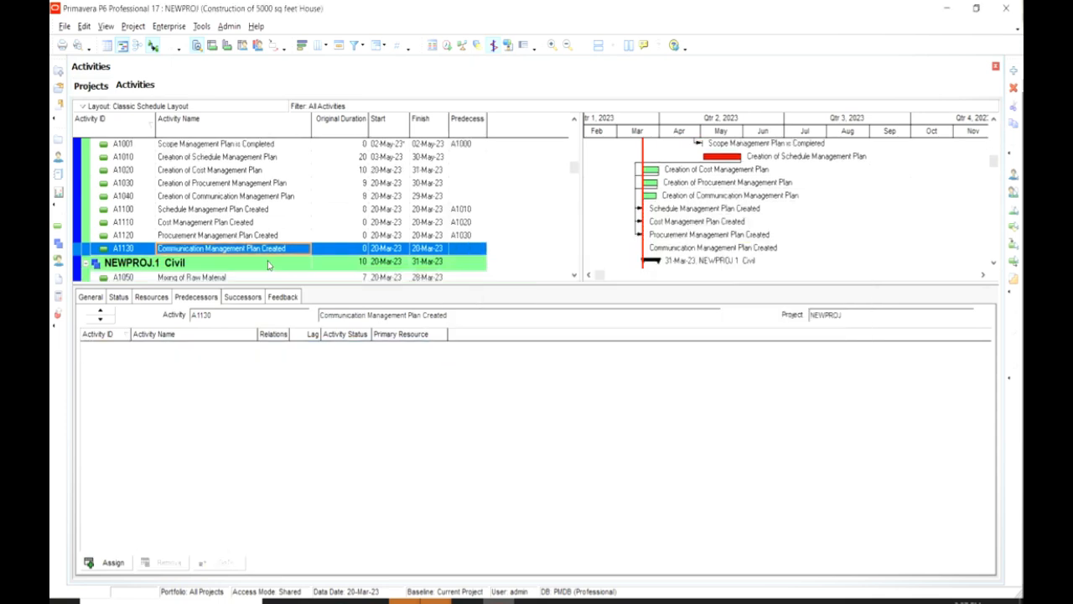
left_click(108, 563)
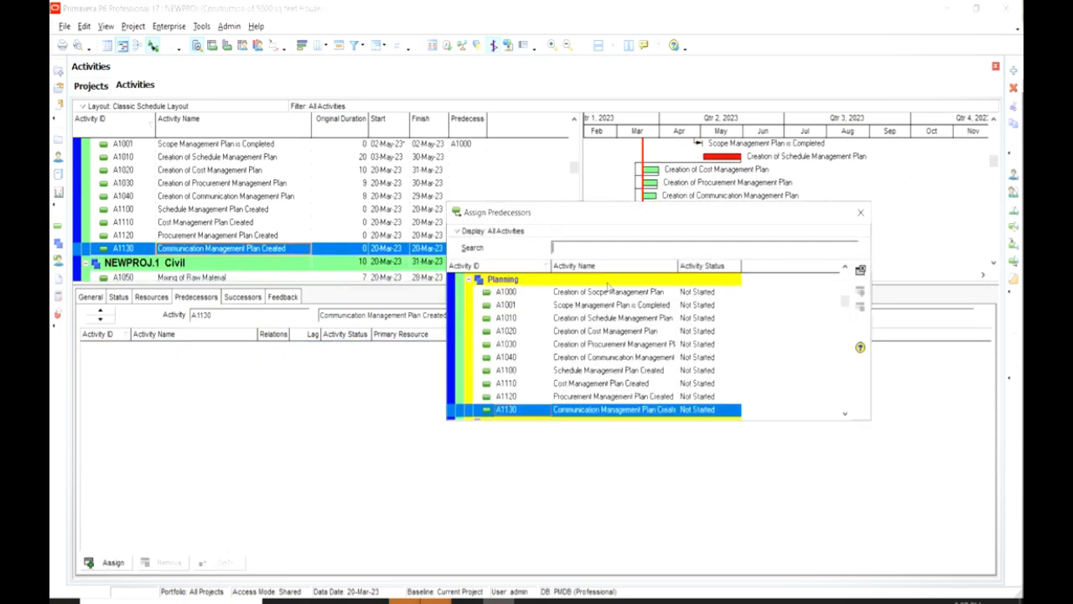
left_click(625, 361)
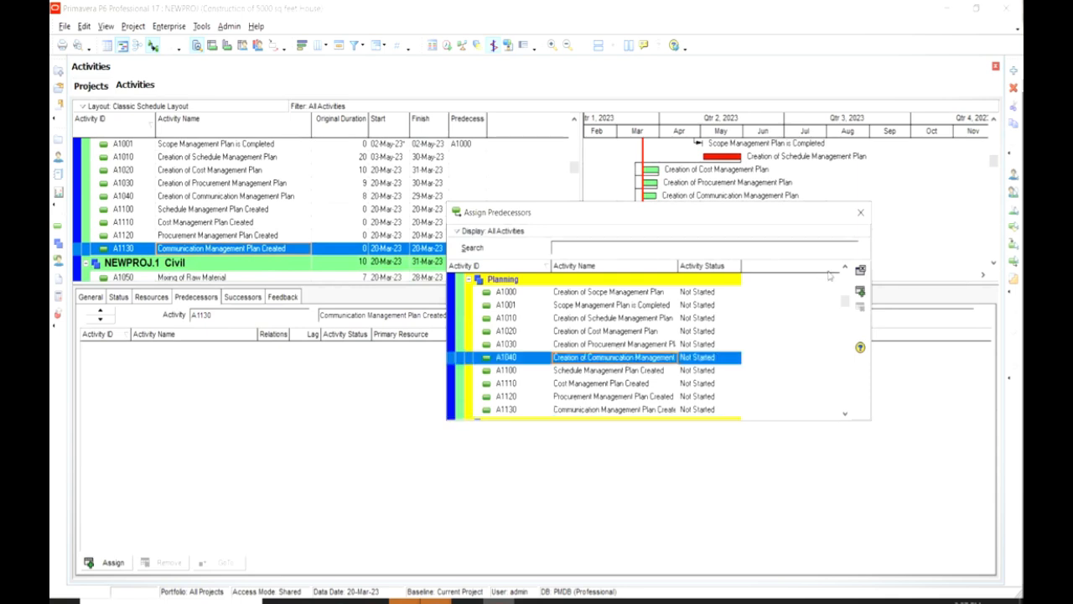
left_click(861, 291)
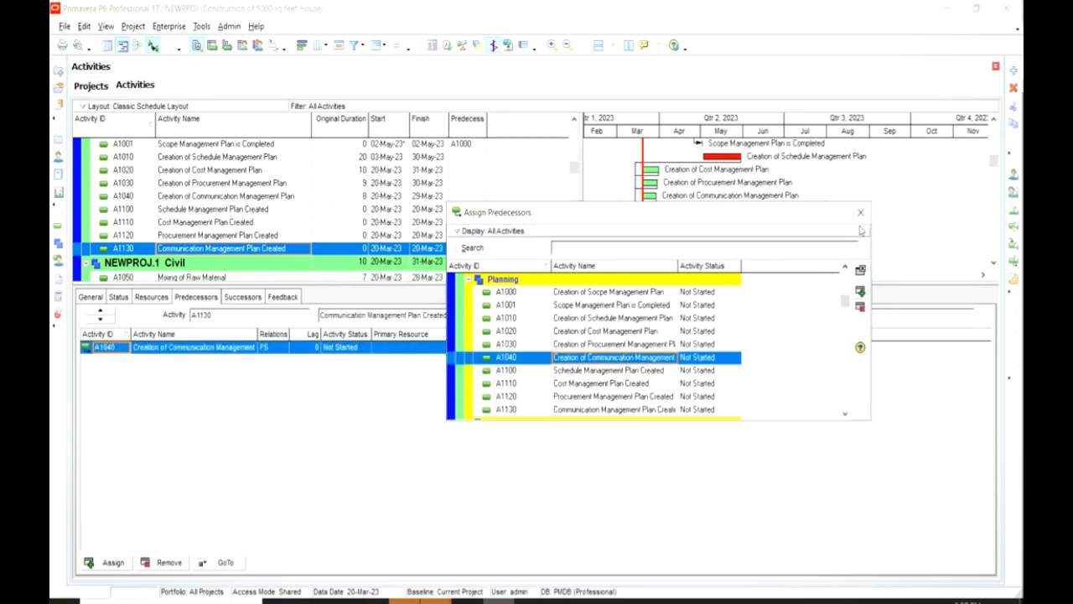
left_click(860, 212)
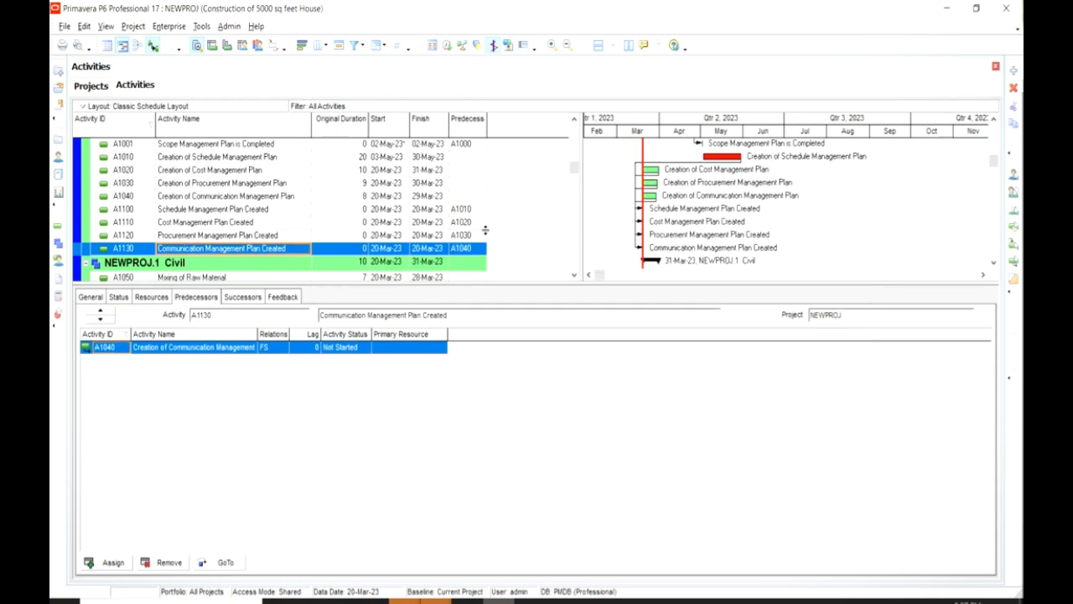
Review the predecessors of the Planning activities one by one, from A1130 up to A1000 and back down to A1020
key("Up")
key("Up")
key("Up")
key("Up")
key("Up")
key("Up")
key("Up")
key("Up")
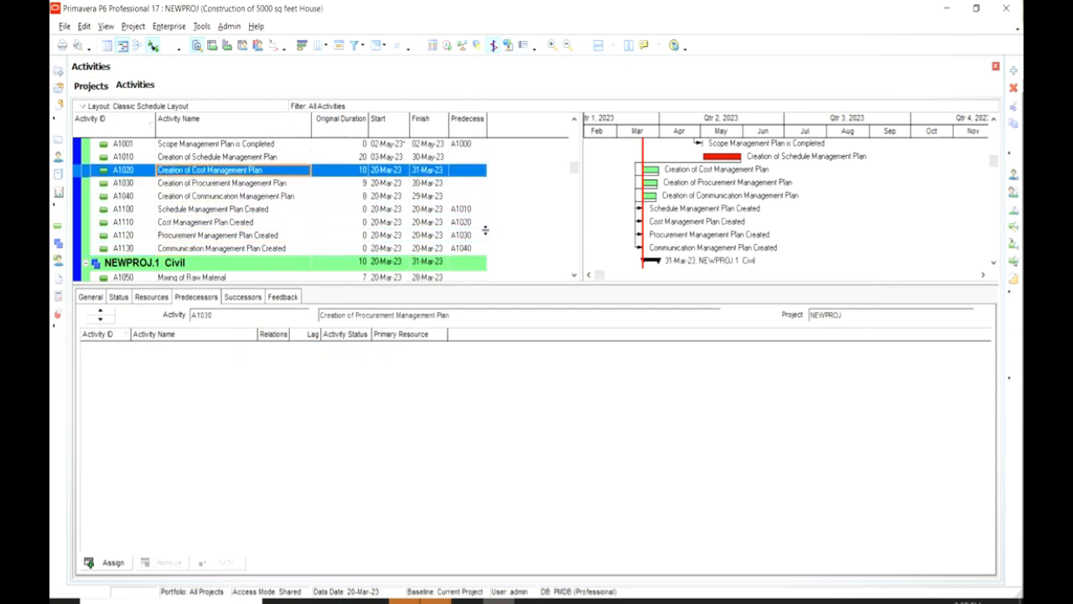
key("Up")
key("Up")
key("Up")
key("Down")
key("Down")
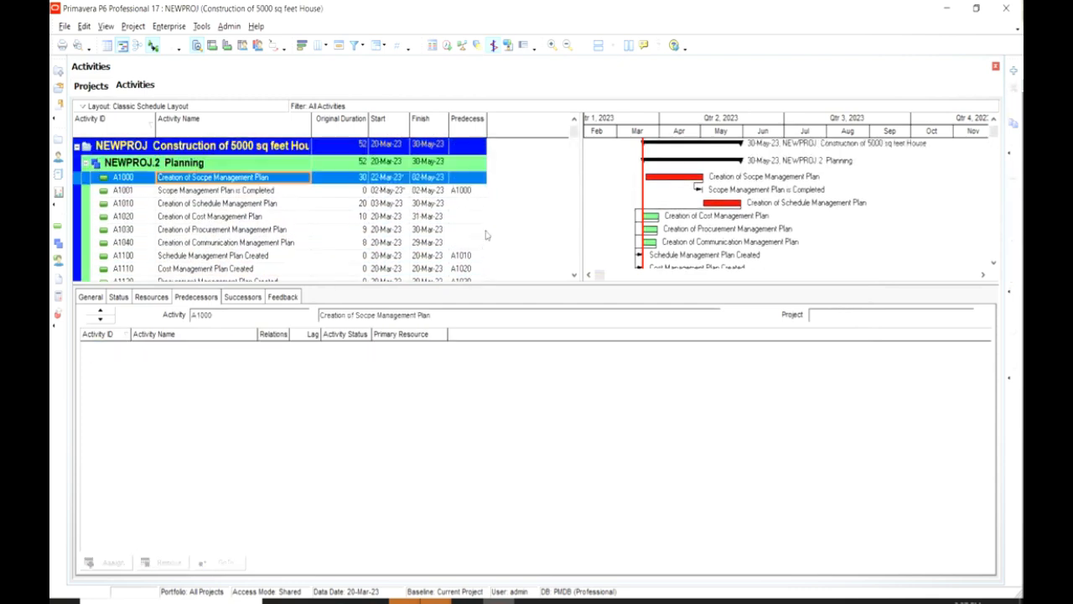
key("Down")
key("Down")
key("Up")
key("Up")
key("Down")
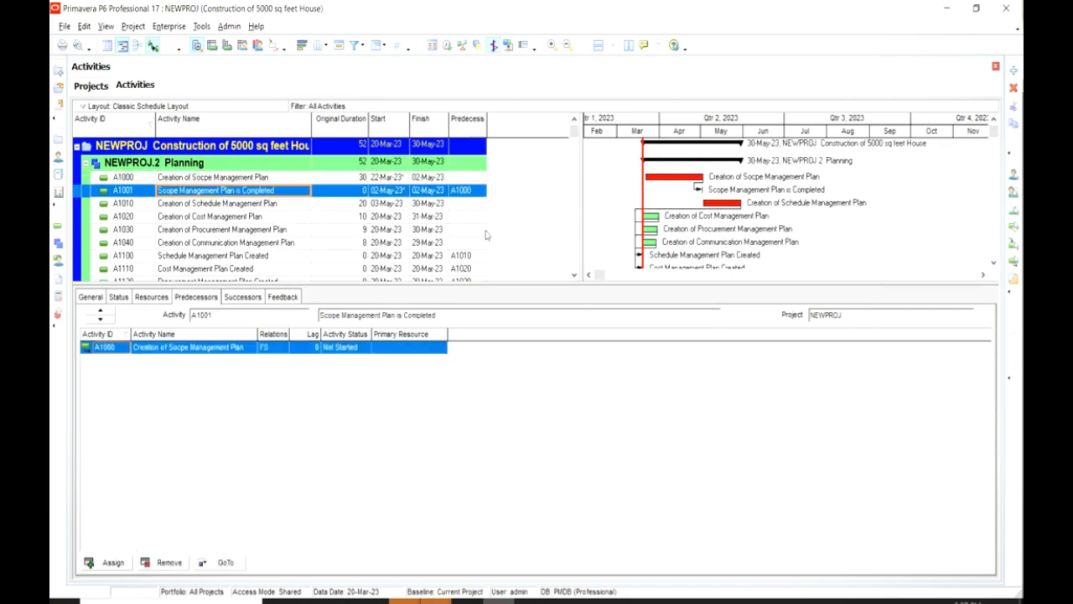
key("Up")
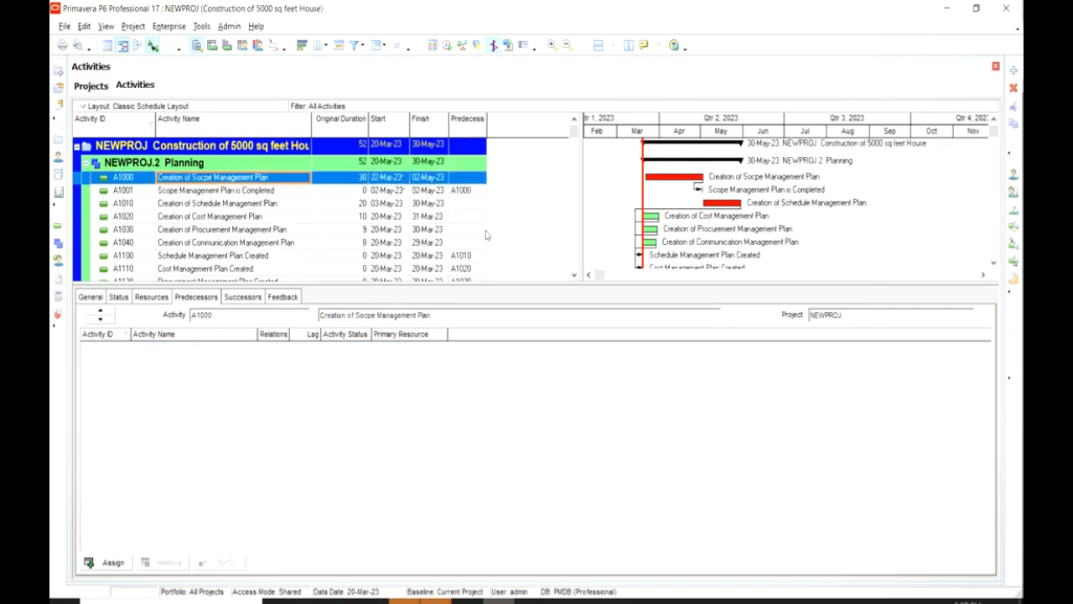
key("Down")
key("Up")
key("Down")
key("Down")
key("Down")
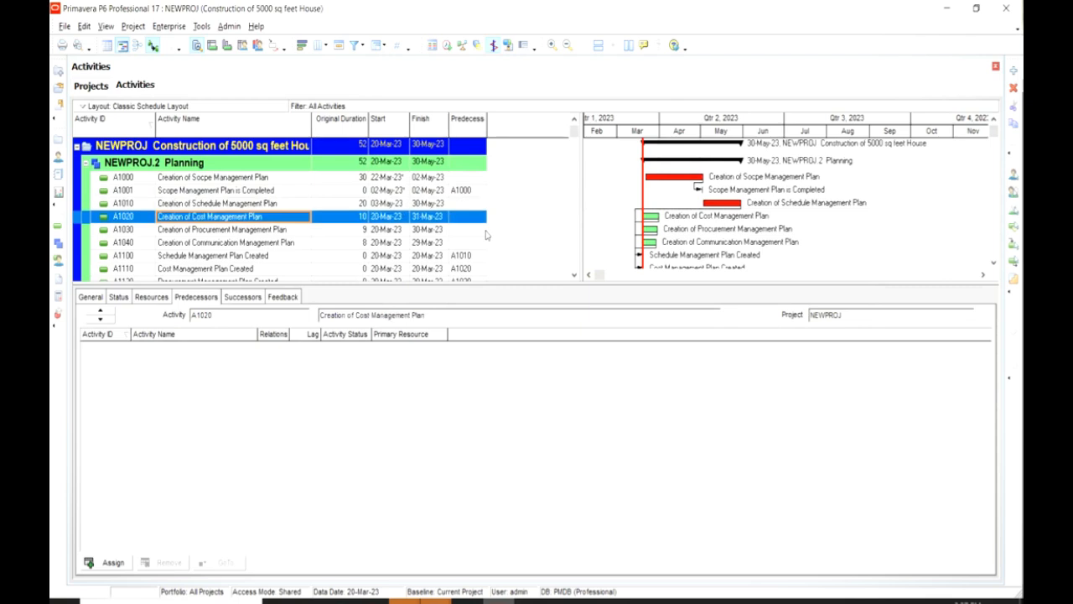
Assign A1110 Cost Management Plan Created as the predecessor of A1010 Creation of Schedule Management Plan
key("Up")
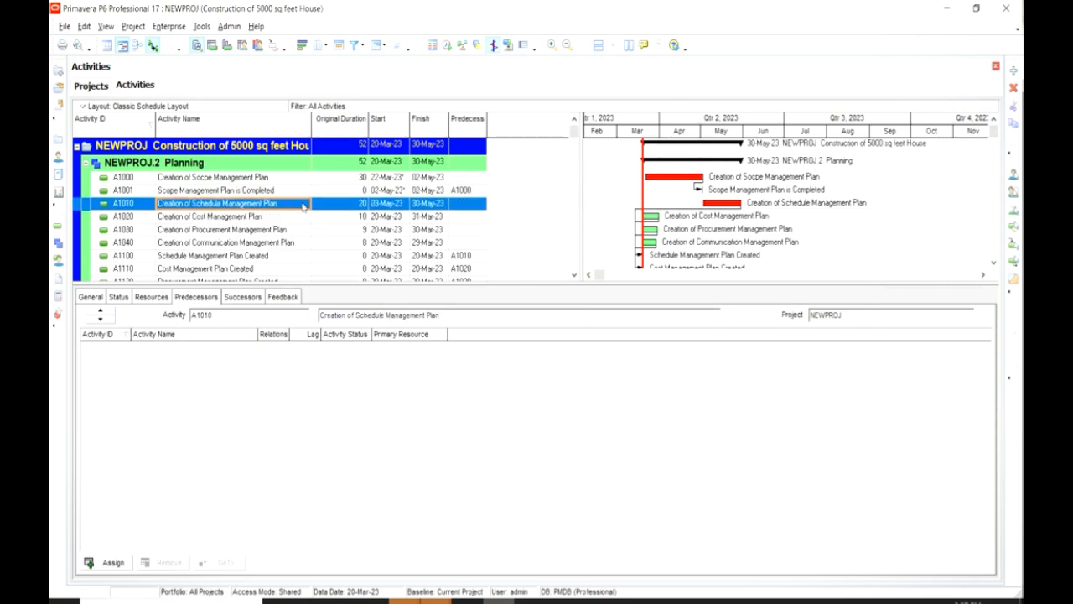
left_click(107, 563)
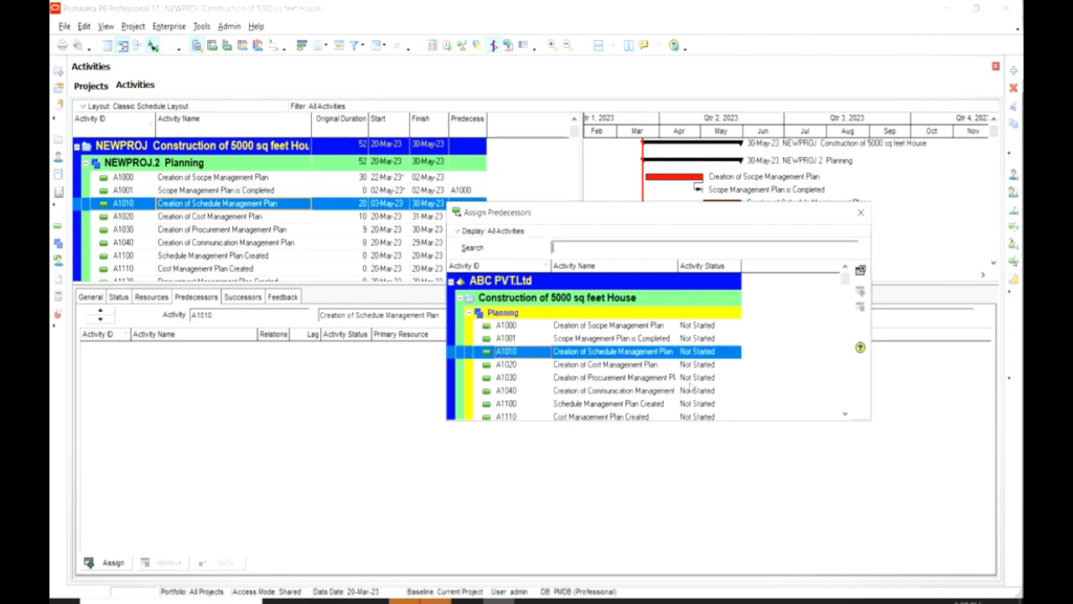
left_click(844, 415)
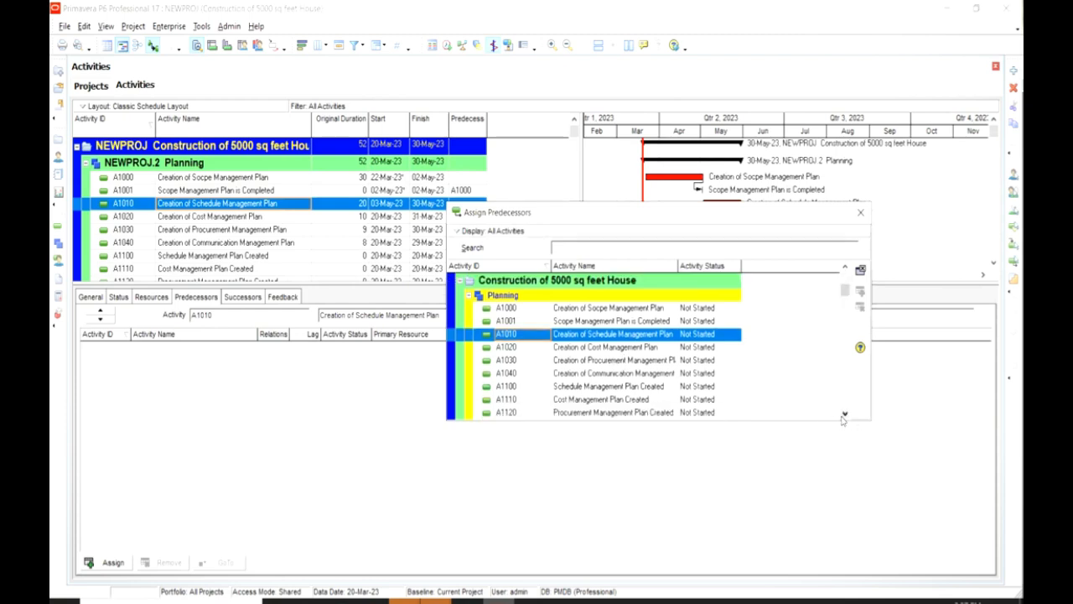
left_click(844, 415)
left_click(605, 387)
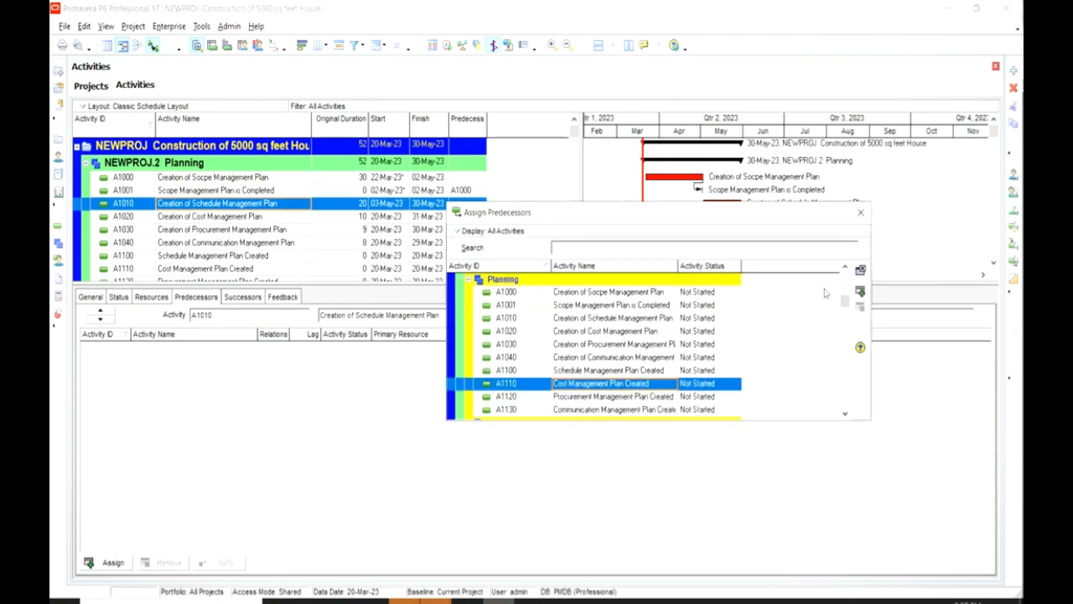
left_click(859, 291)
left_click(860, 212)
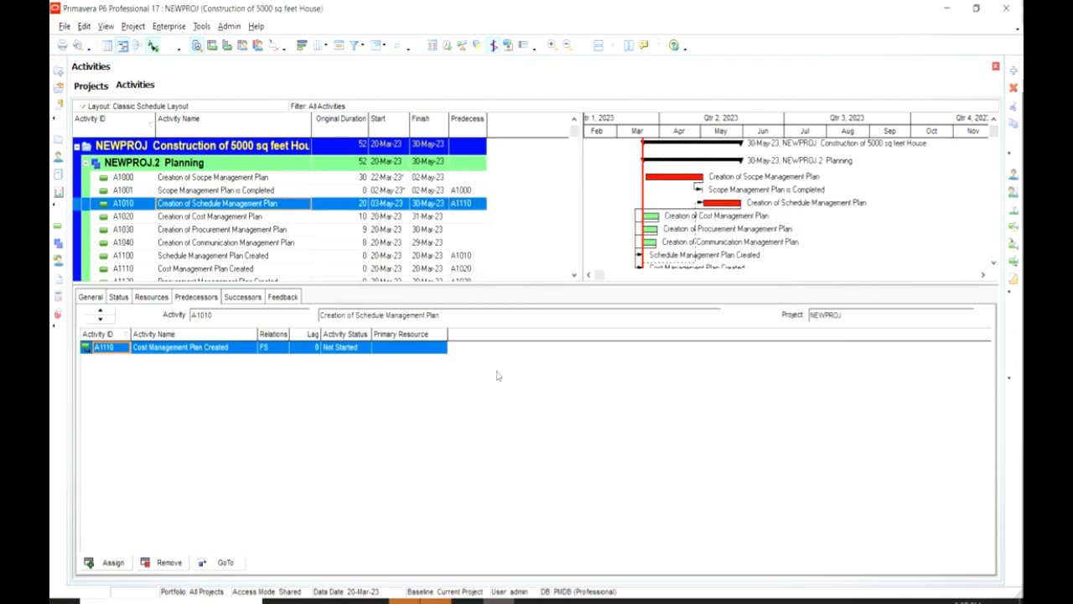
Assign A1010 Creation of Schedule Management Plan as the predecessor of A1020 Creation of Cost Management Plan
left_click(468, 217)
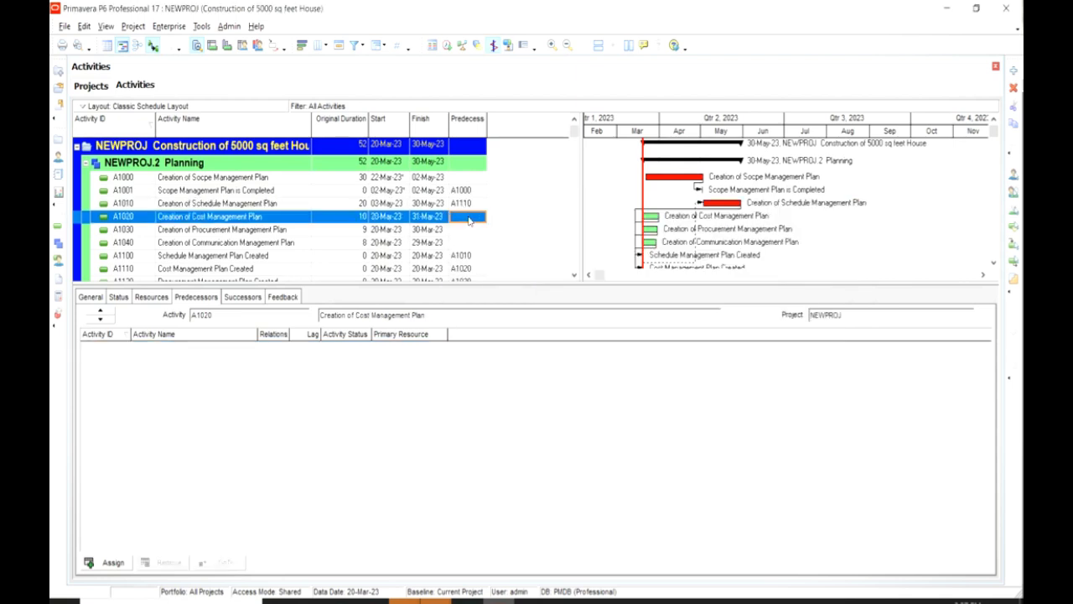
left_click(111, 561)
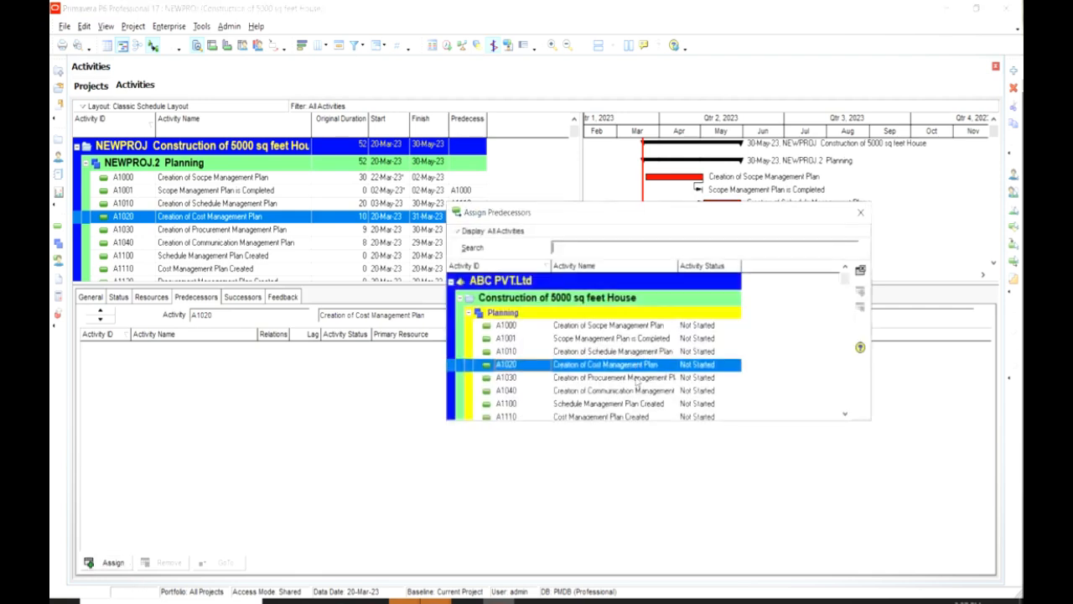
left_click(637, 352)
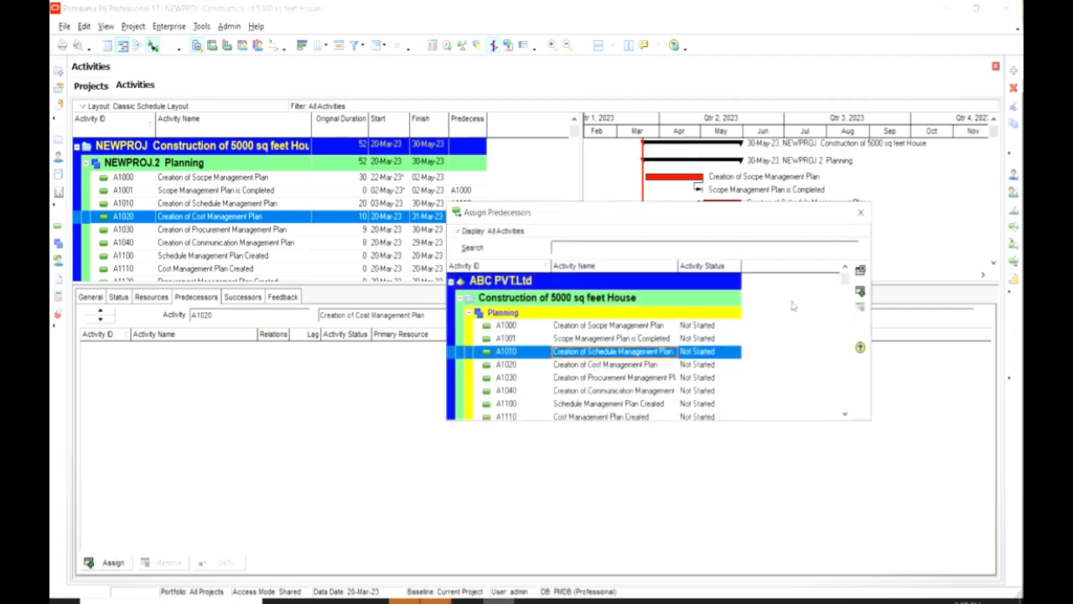
left_click(859, 294)
left_click(860, 213)
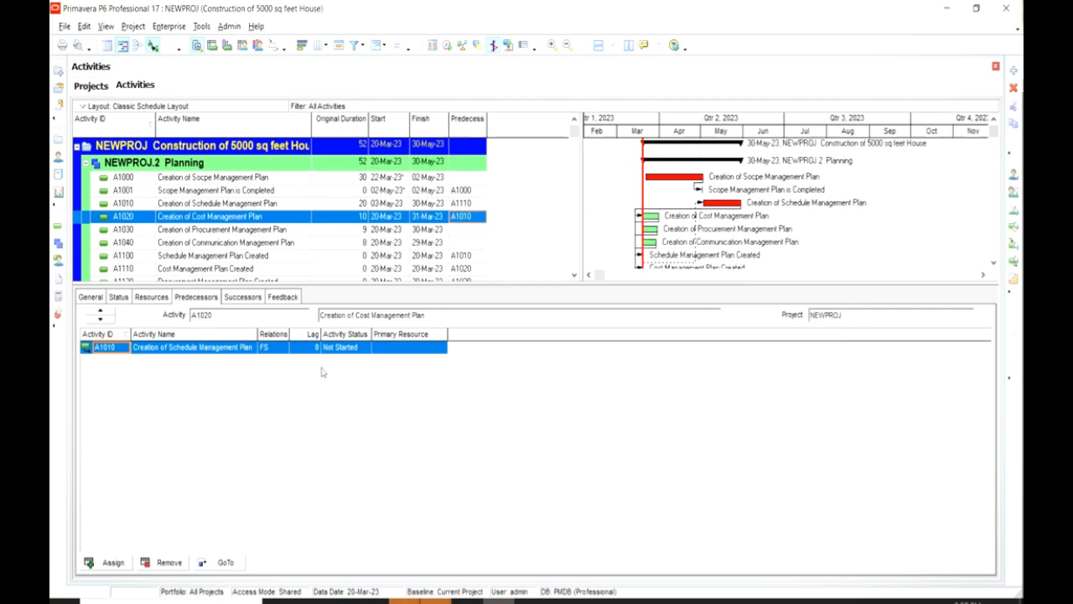
Change the relationship type between A1020 and its predecessor A1010 to SS
left_click(273, 354)
left_click(276, 350)
left_click(282, 347)
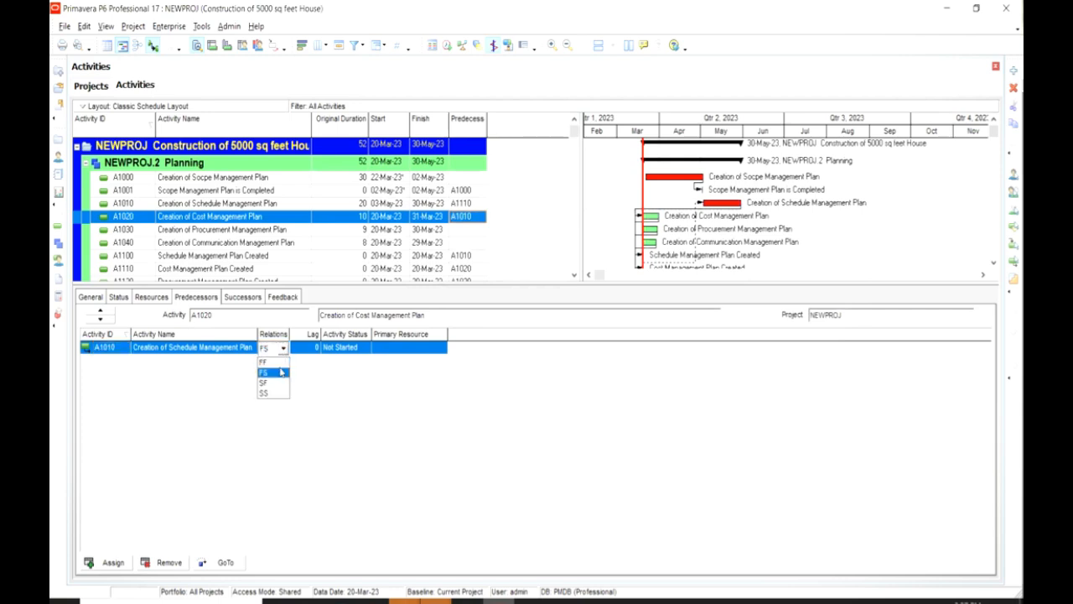
left_click(277, 391)
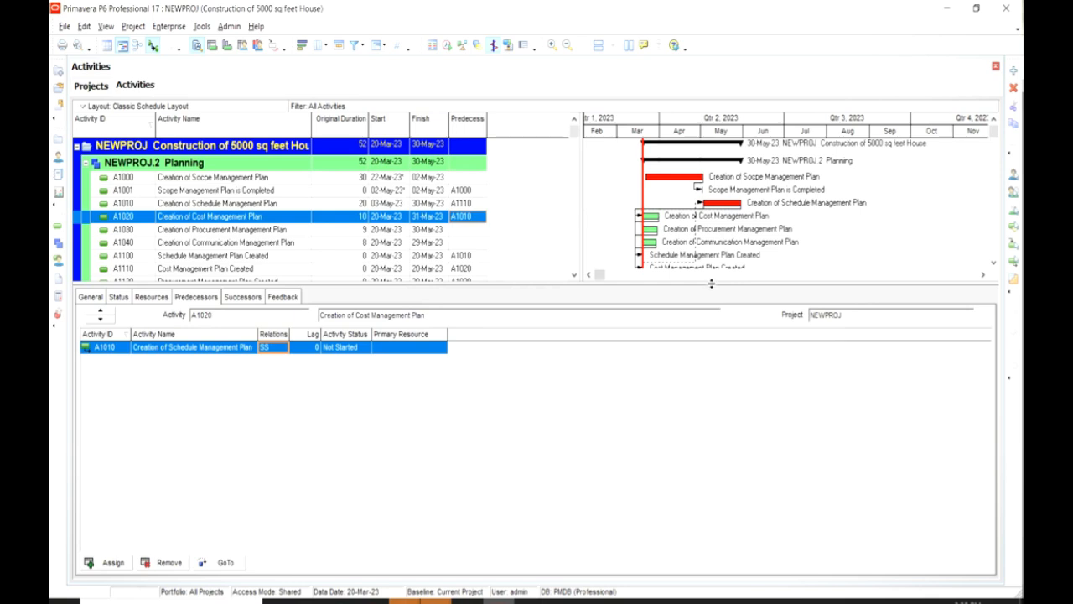
Enlarge the activity table to show the Civil activities and assign A1050 Mixing of Raw Material as the predecessor of A1140 Raw Material Mixed
left_click_drag(692, 435, 685, 598)
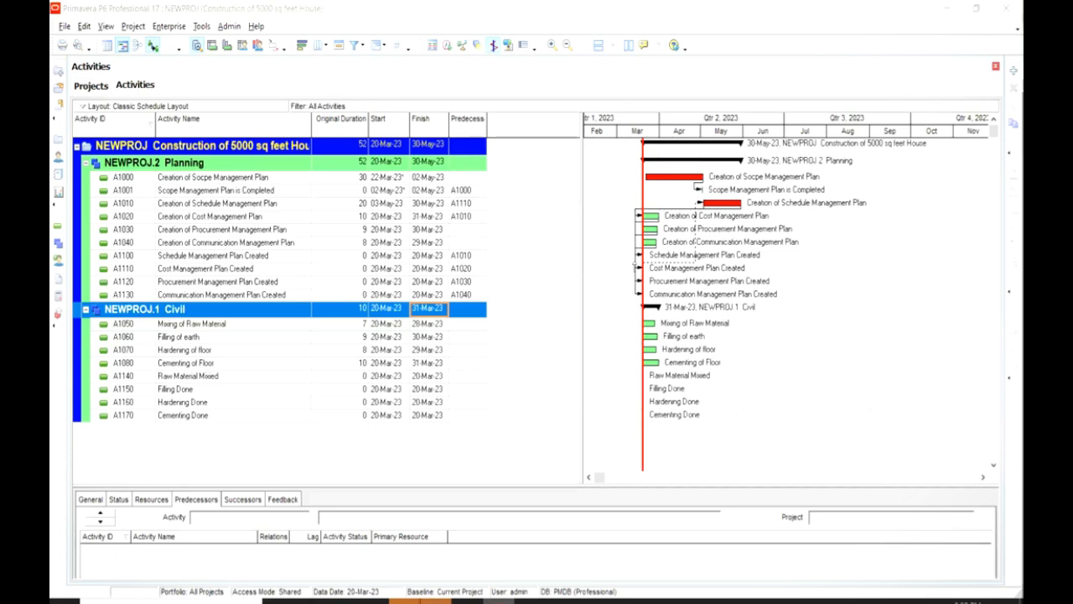
left_click(153, 402)
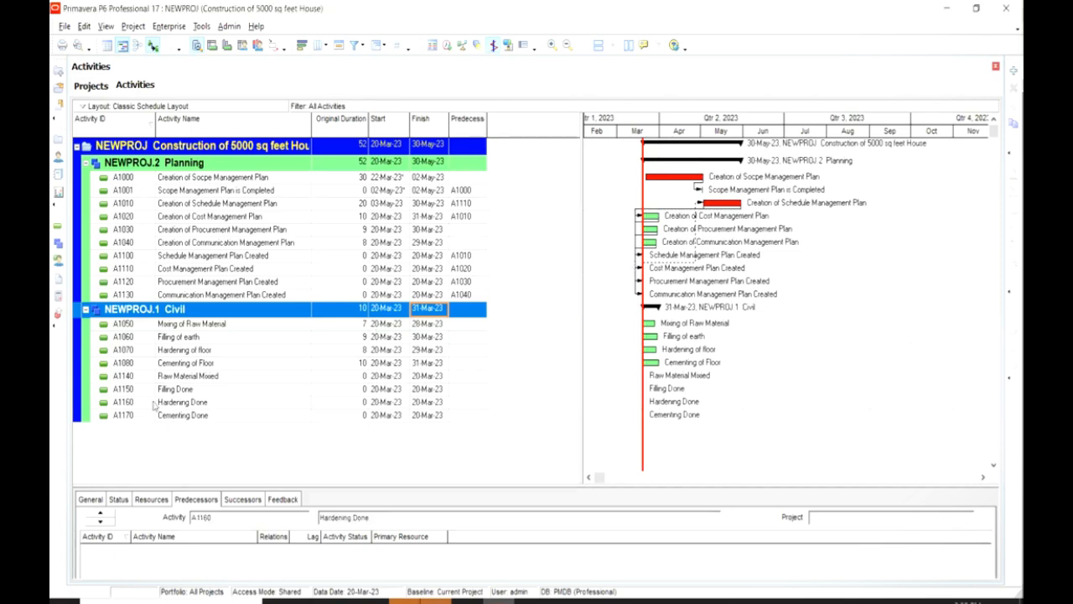
left_click(210, 377)
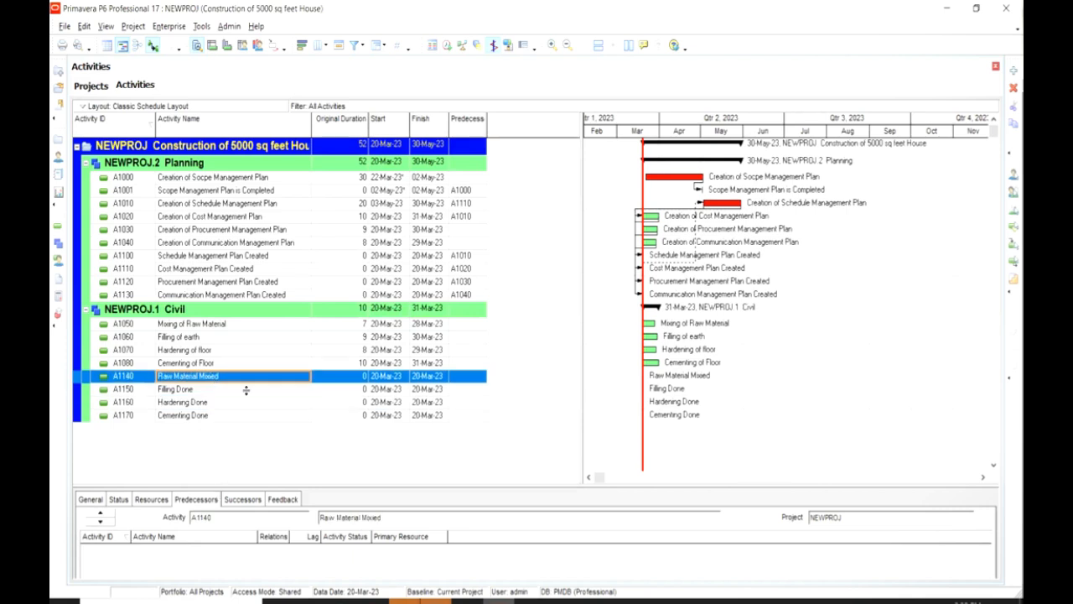
left_click_drag(246, 389, 246, 387)
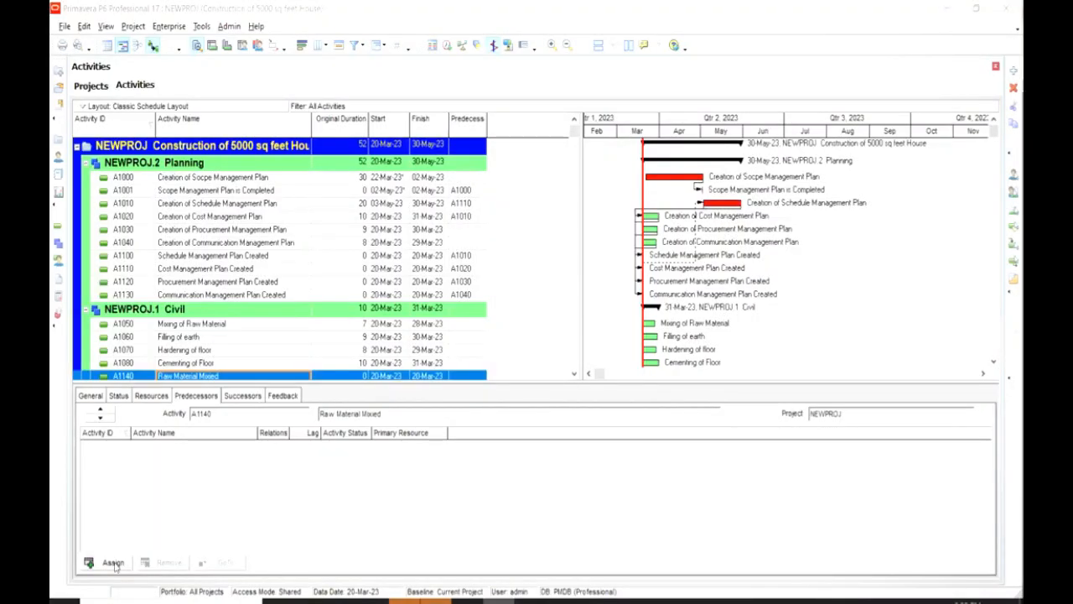
left_click(112, 562)
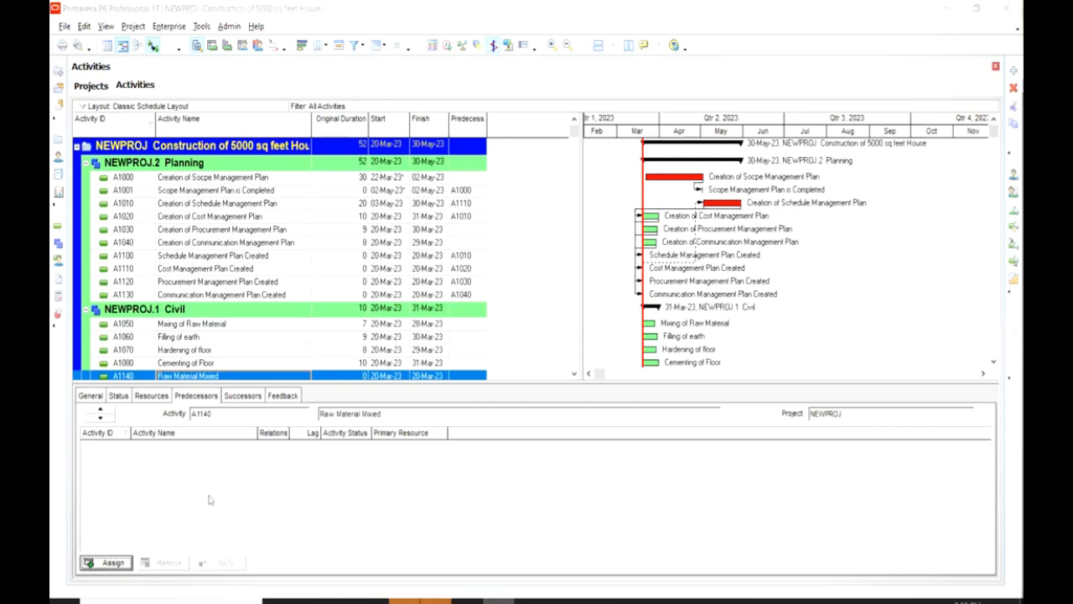
left_click(603, 347)
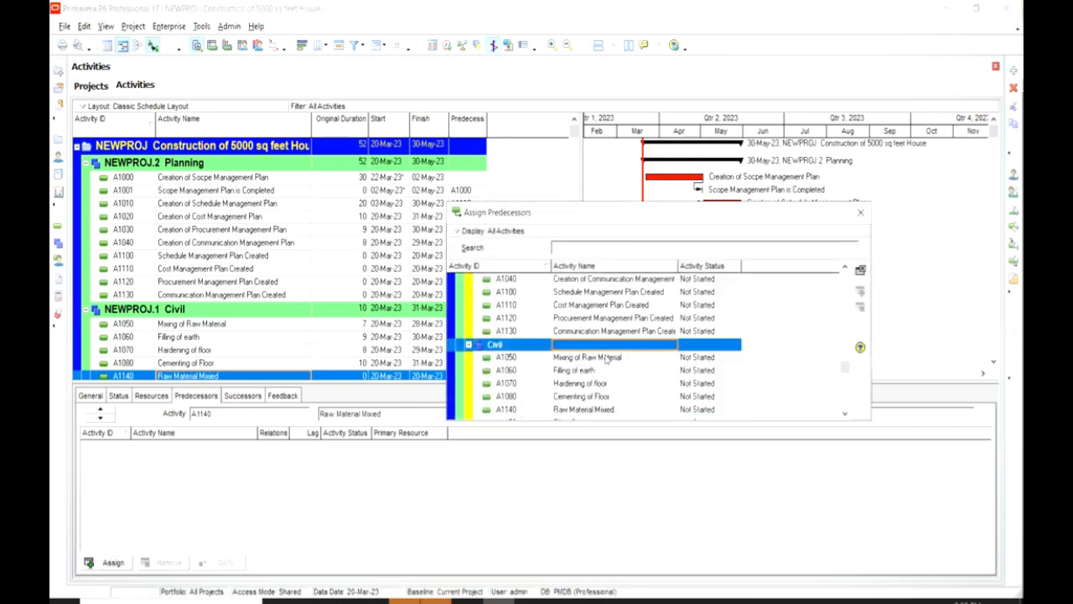
left_click(605, 358)
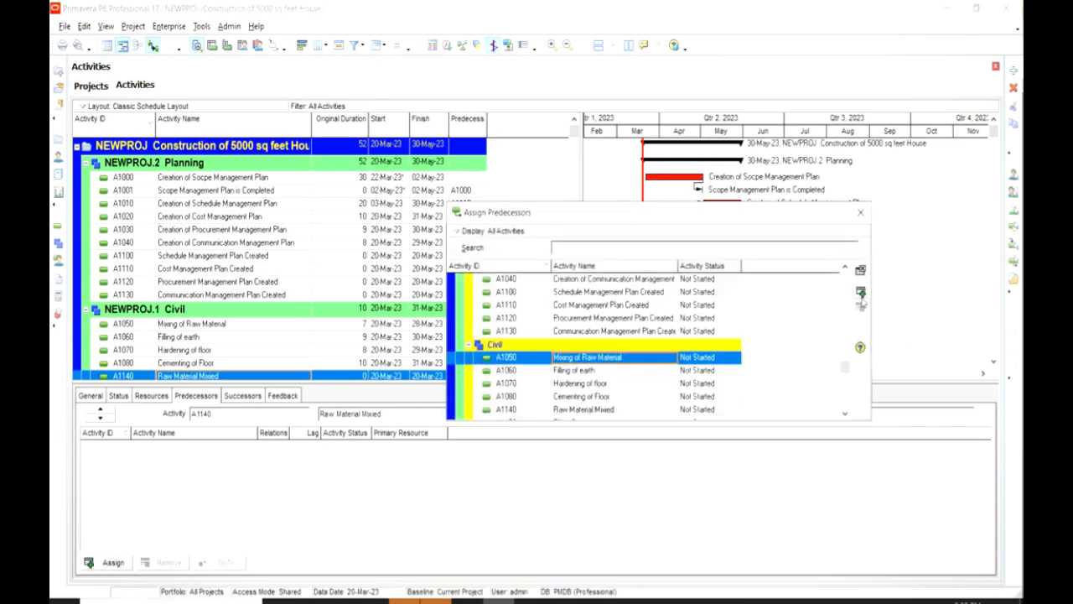
left_click(860, 293)
left_click(860, 212)
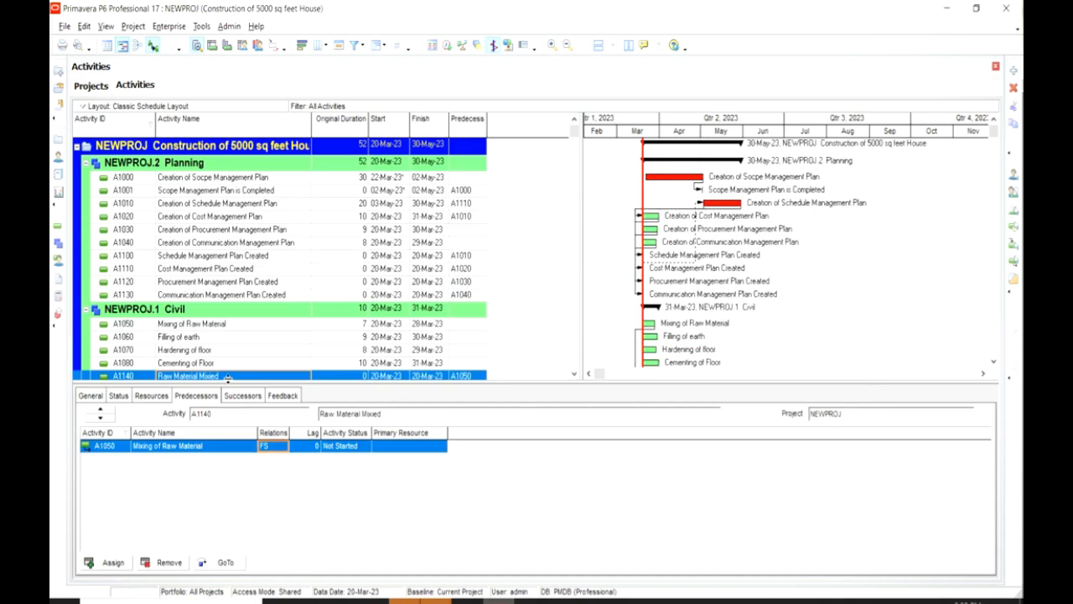
Assign A1060 Filling of earth as the predecessor of A1150 Filling Done
left_click(575, 374)
left_click(575, 375)
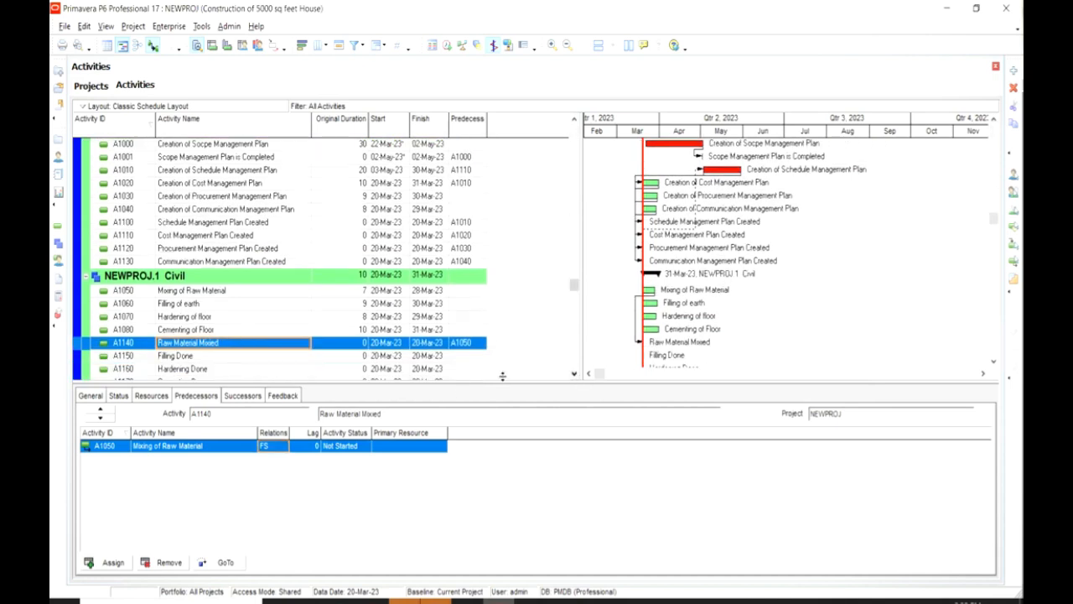
left_click(243, 359)
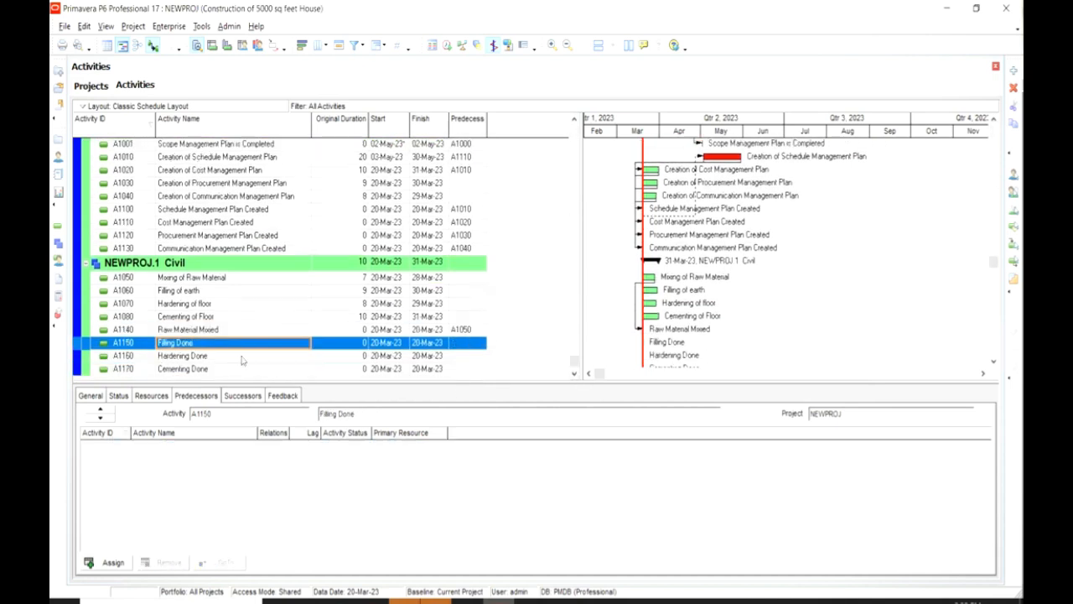
left_click(127, 563)
left_click(589, 360)
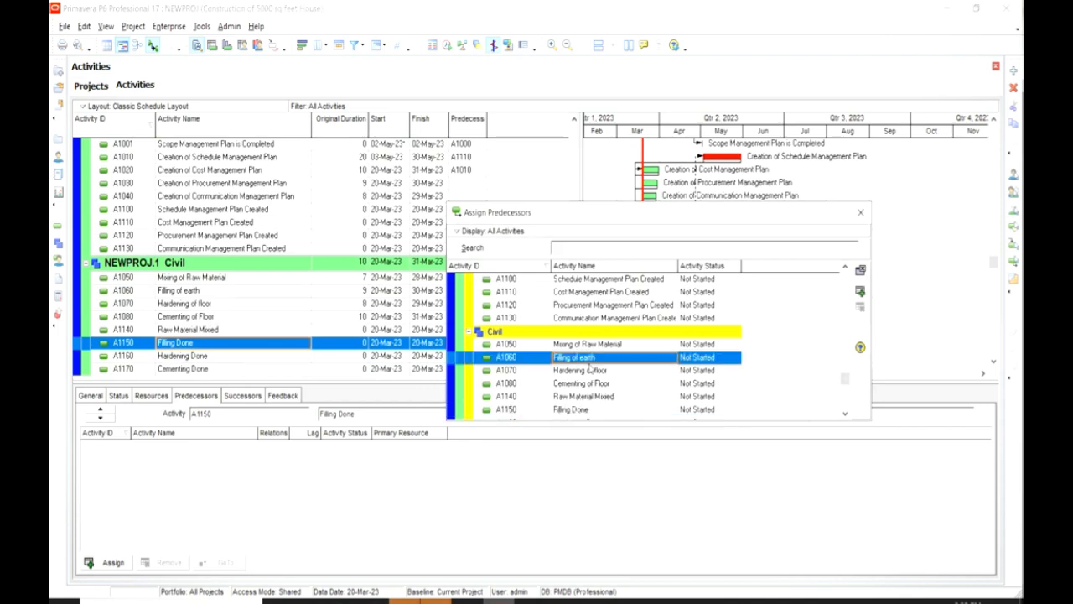
left_click(860, 269)
left_click(860, 212)
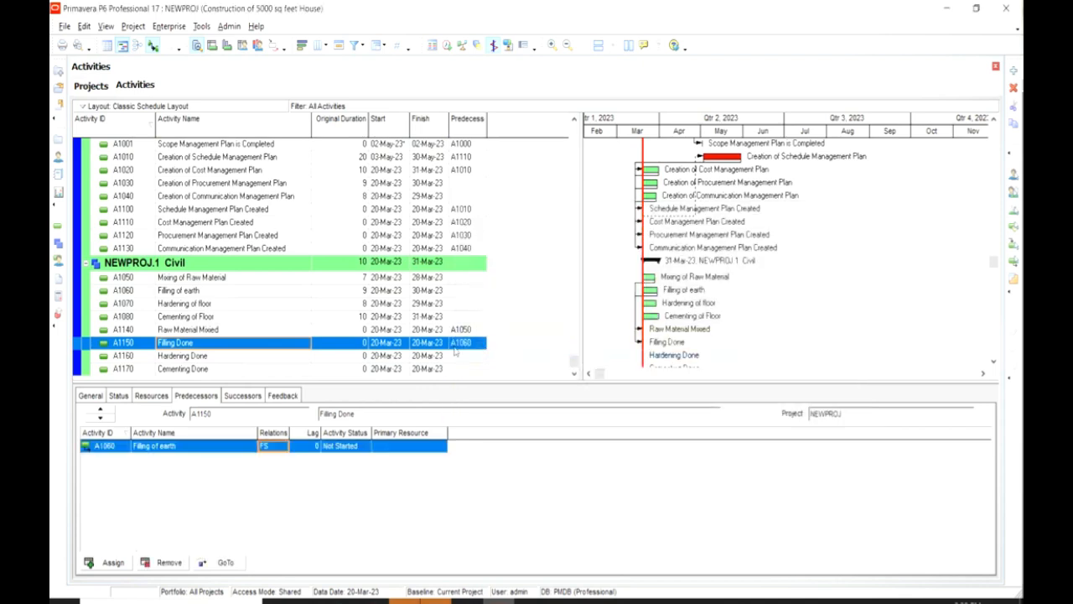
Assign A1070 Hardening of floor as the predecessor of A1160 Hardening Done
left_click(304, 359)
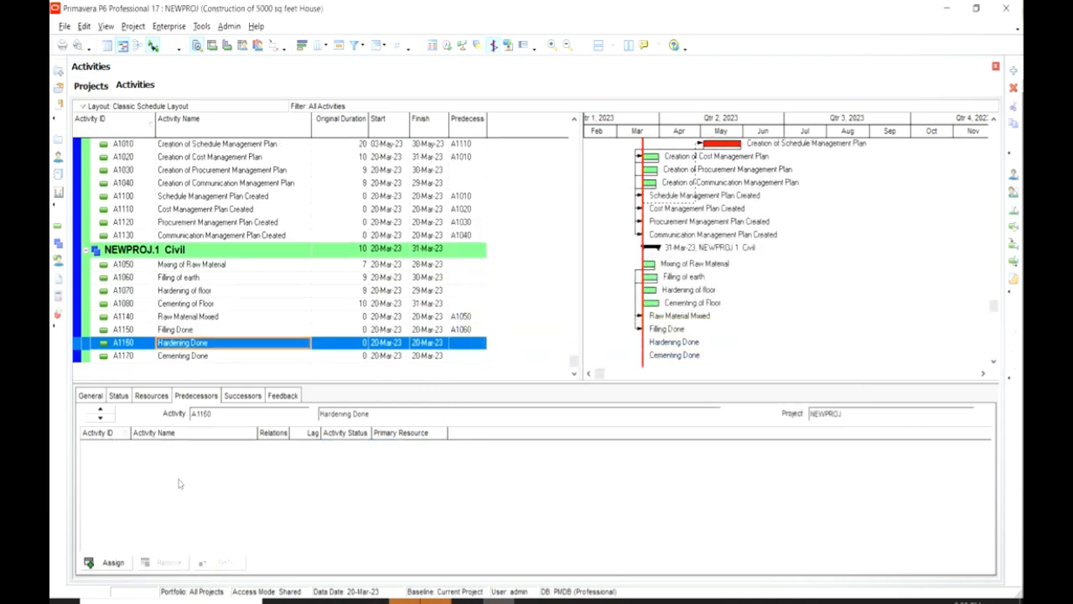
left_click(122, 565)
left_click(594, 358)
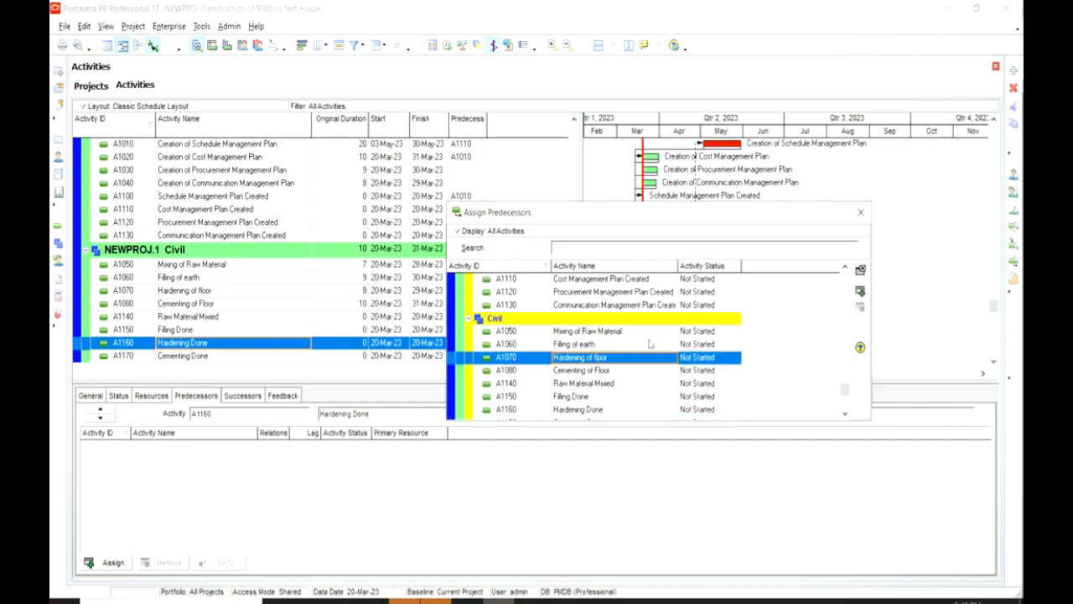
left_click(860, 291)
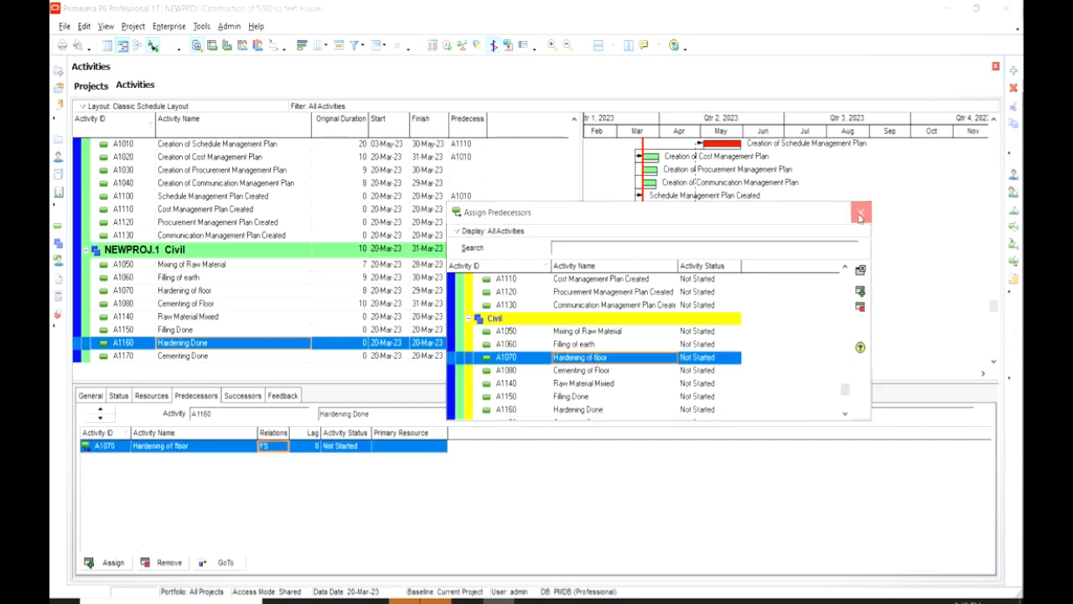
left_click(860, 214)
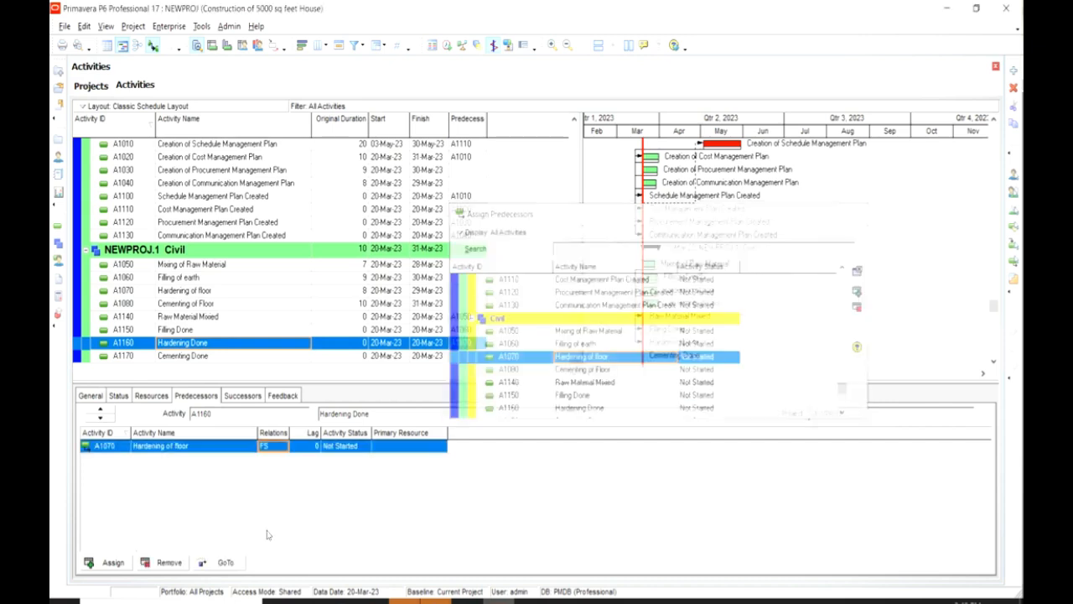
Assign A1080 Cementing of Floor as the predecessor of A1170 Cementing Done
left_click(192, 355)
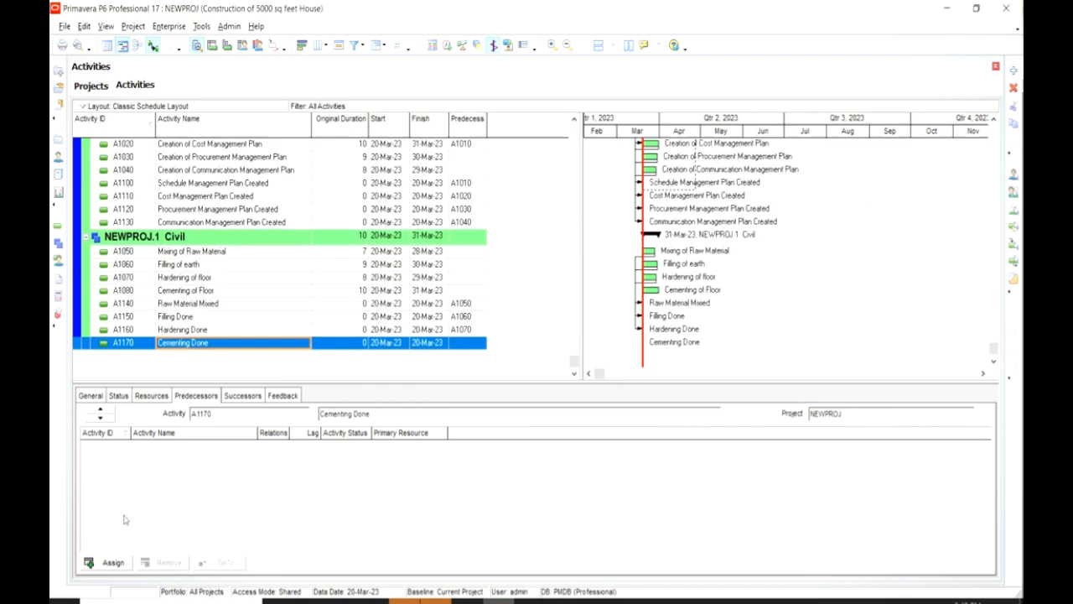
left_click(113, 563)
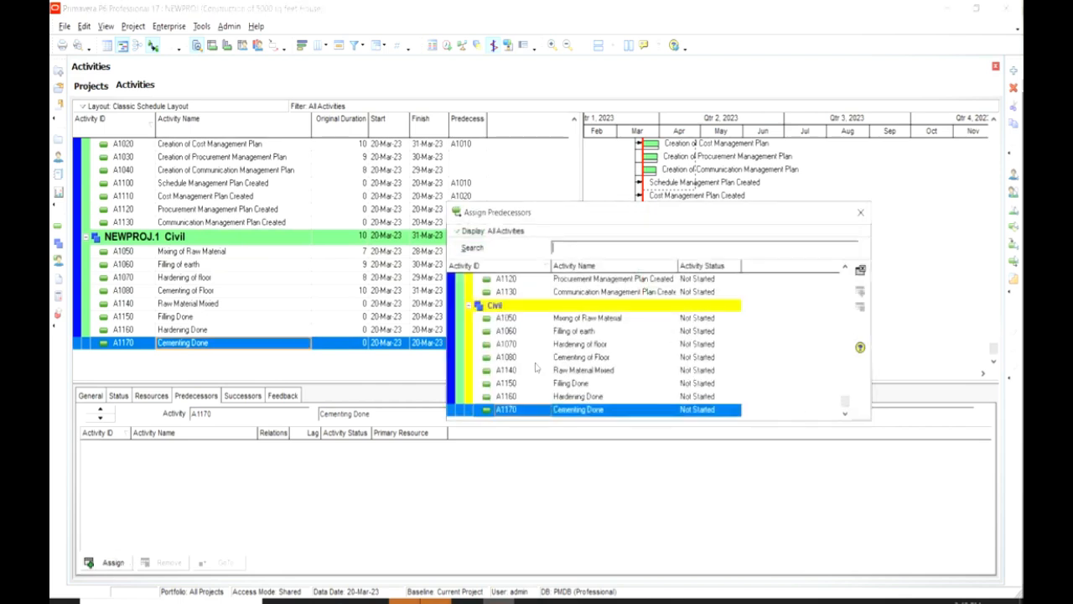
left_click(605, 358)
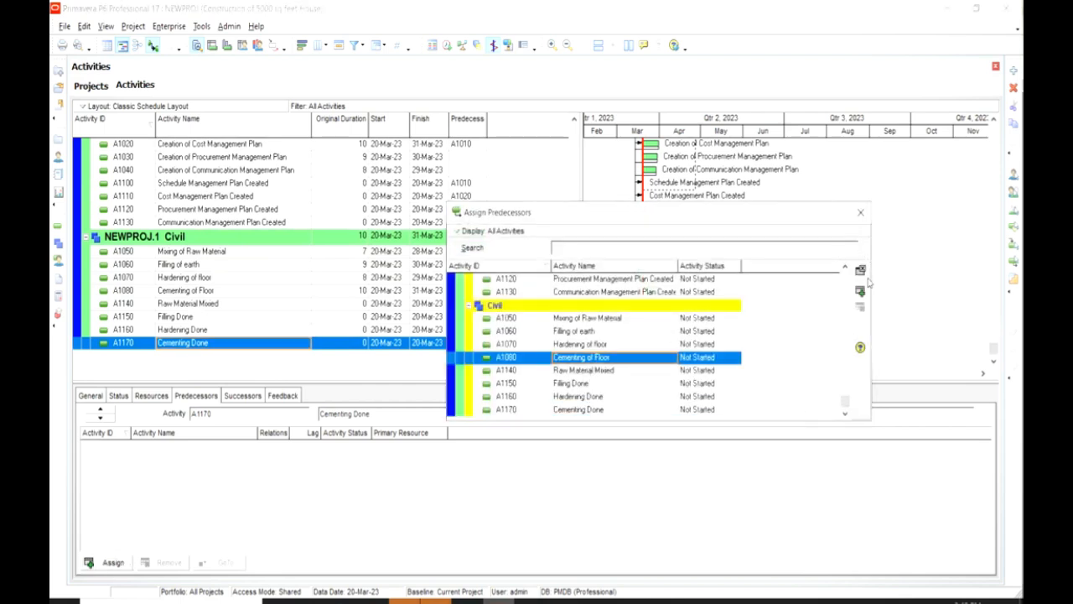
left_click(860, 269)
left_click(858, 213)
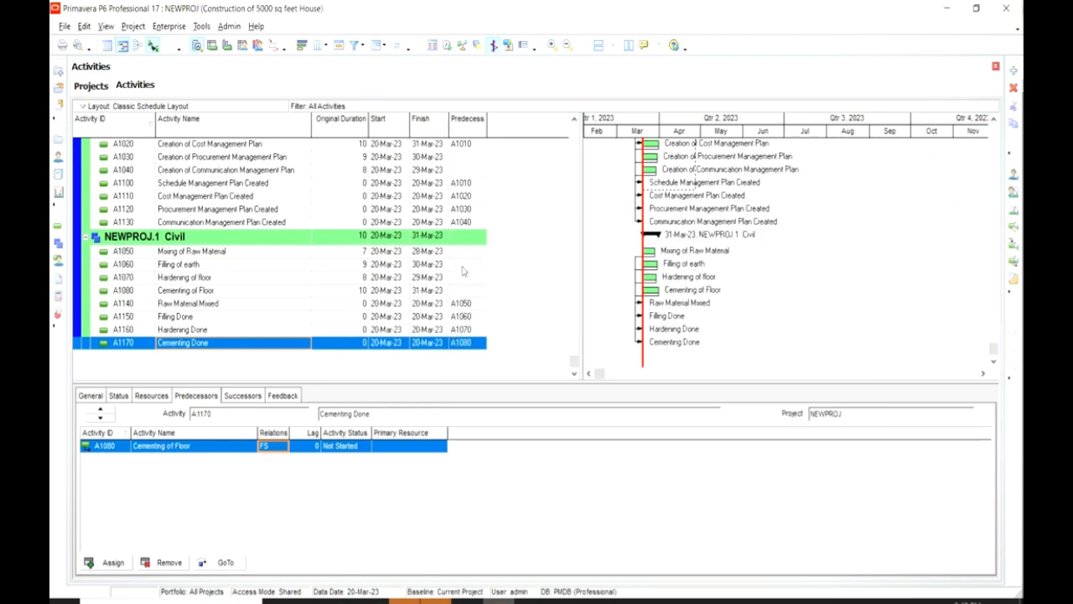
Assign A1140 Raw Material Mixed as the predecessor of A1060 Filling of earth
left_click(302, 266)
left_click(111, 563)
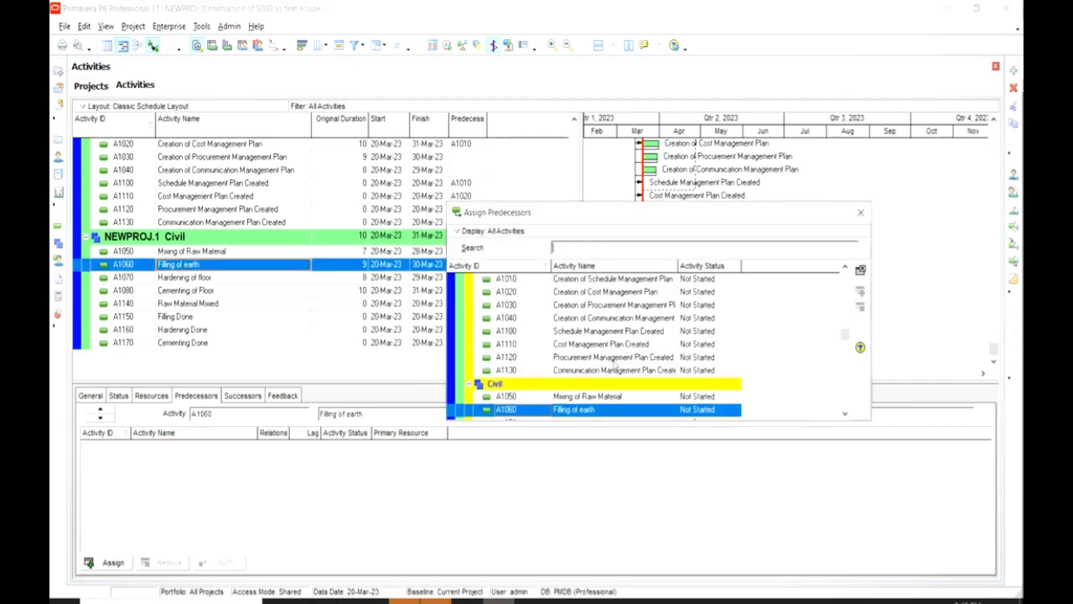
scroll(845, 421, "down", 2)
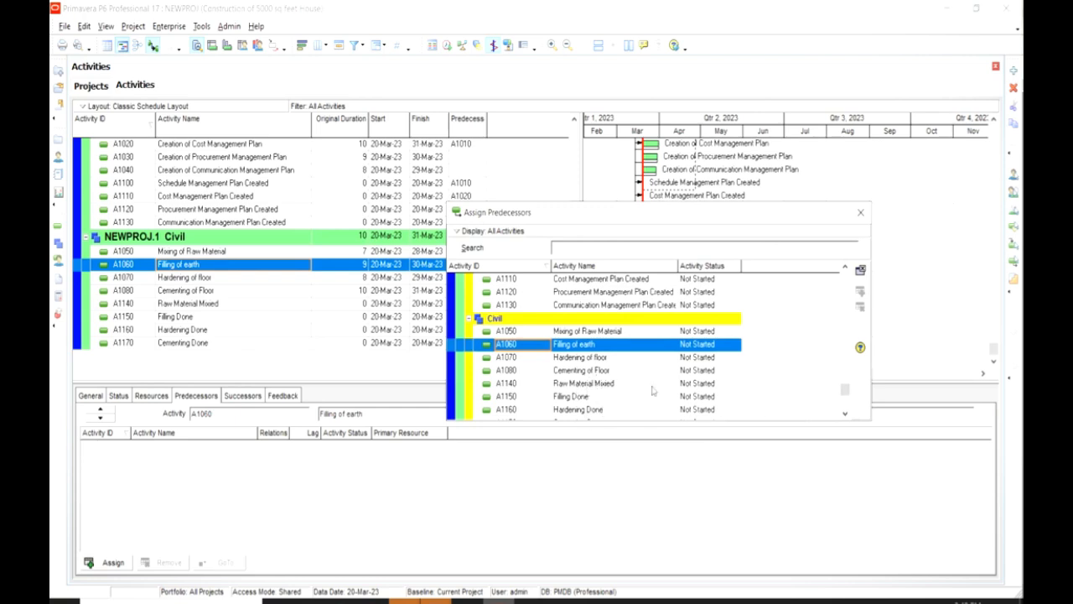
left_click(617, 384)
left_click(860, 291)
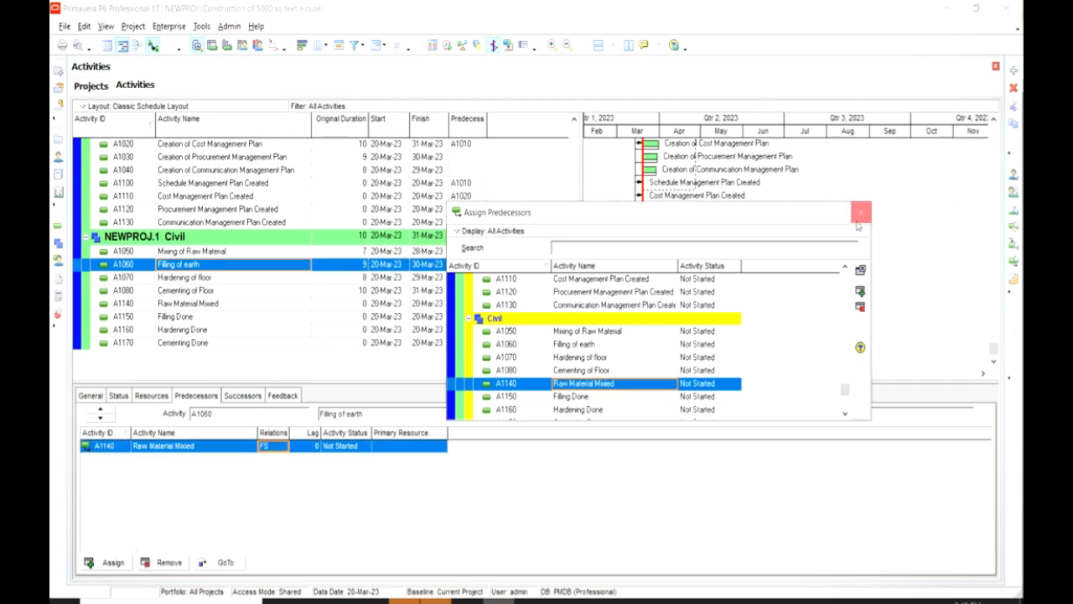
left_click(860, 212)
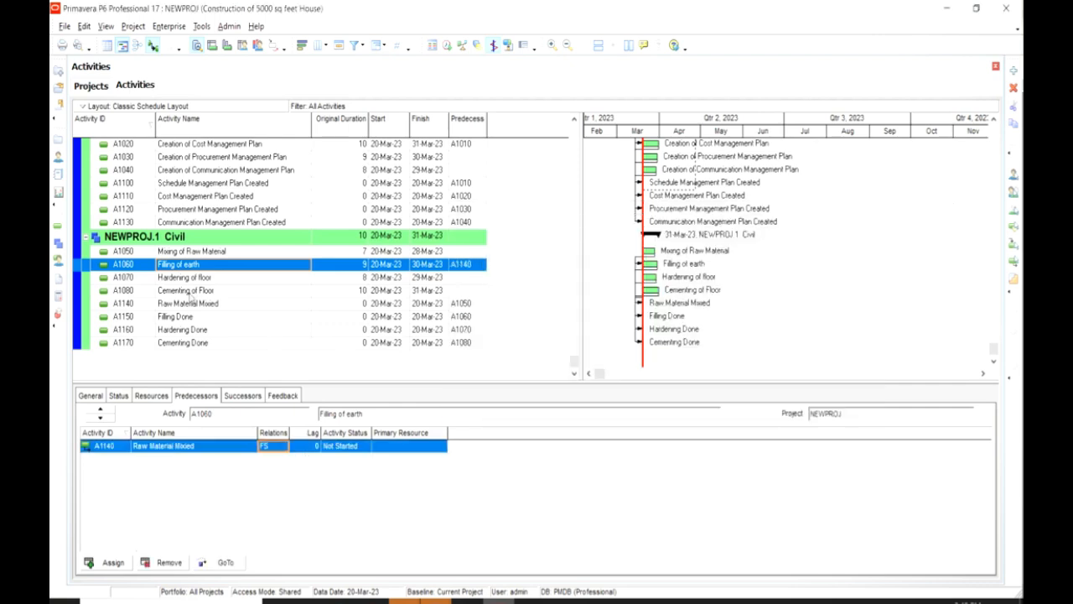
Assign A1150 Filling Done as the predecessor of A1070 Hardening of floor
left_click(194, 277)
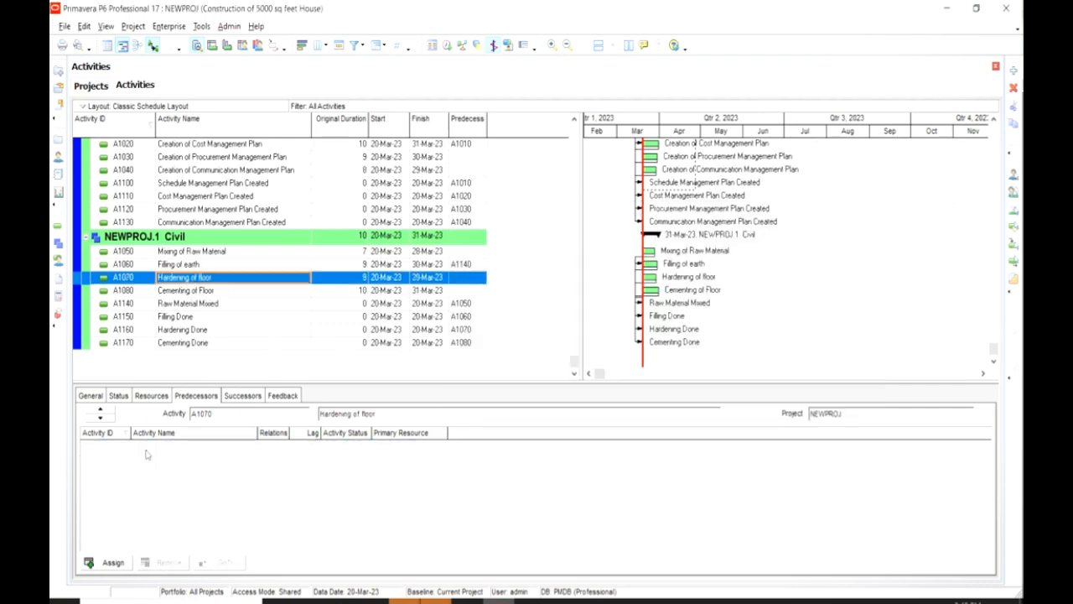
left_click(113, 566)
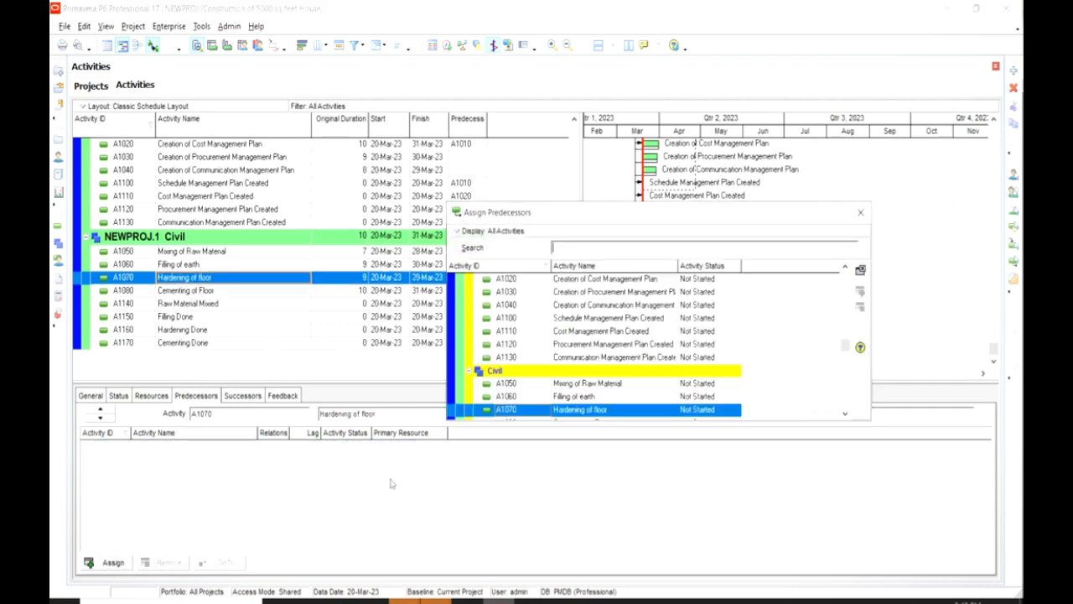
left_click(845, 414)
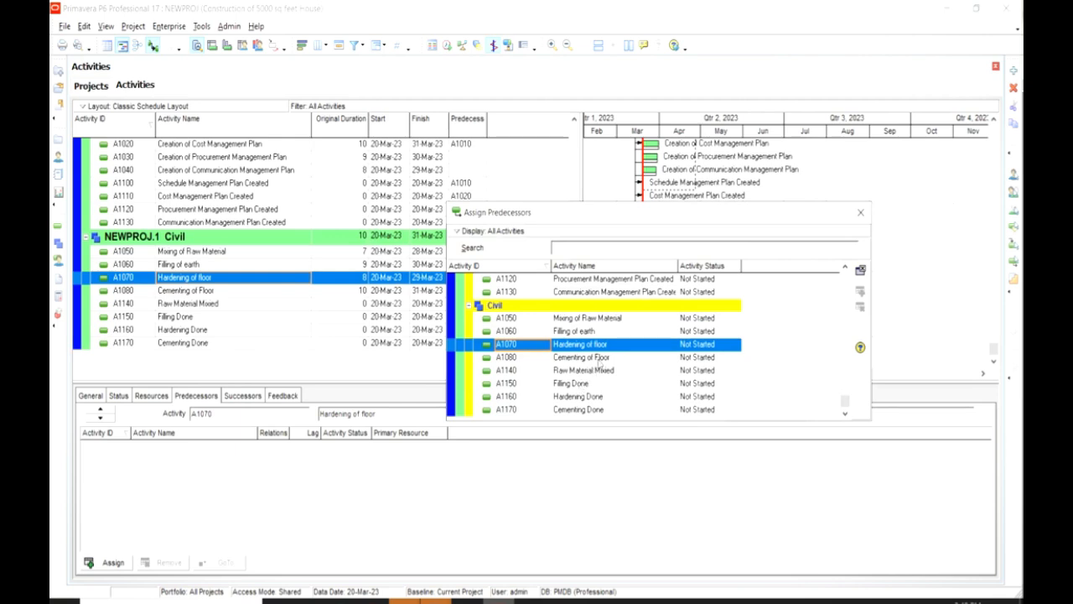
left_click(579, 384)
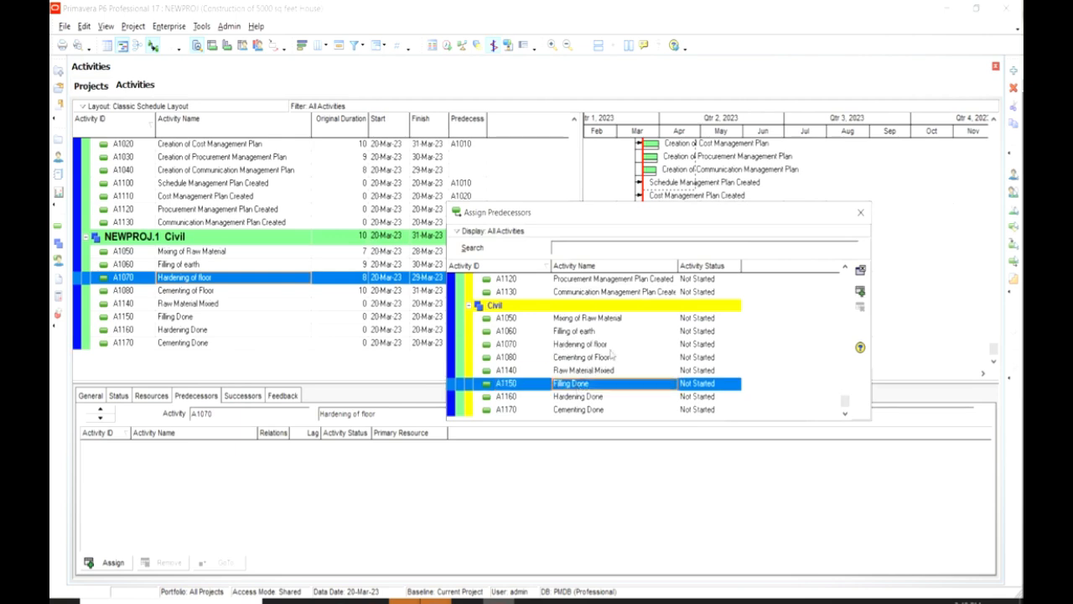
left_click(859, 291)
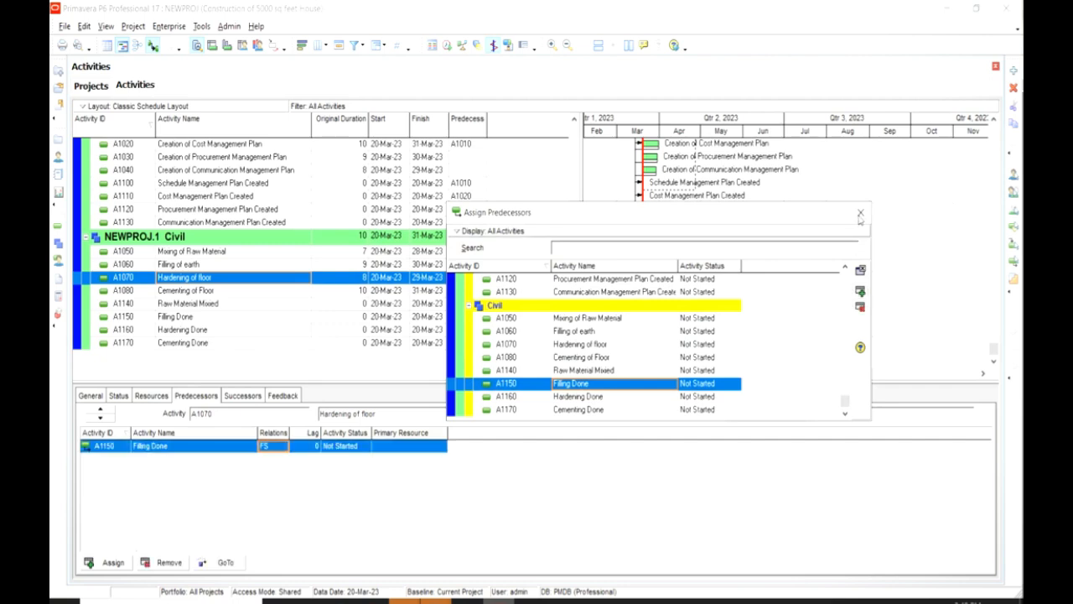
left_click(859, 213)
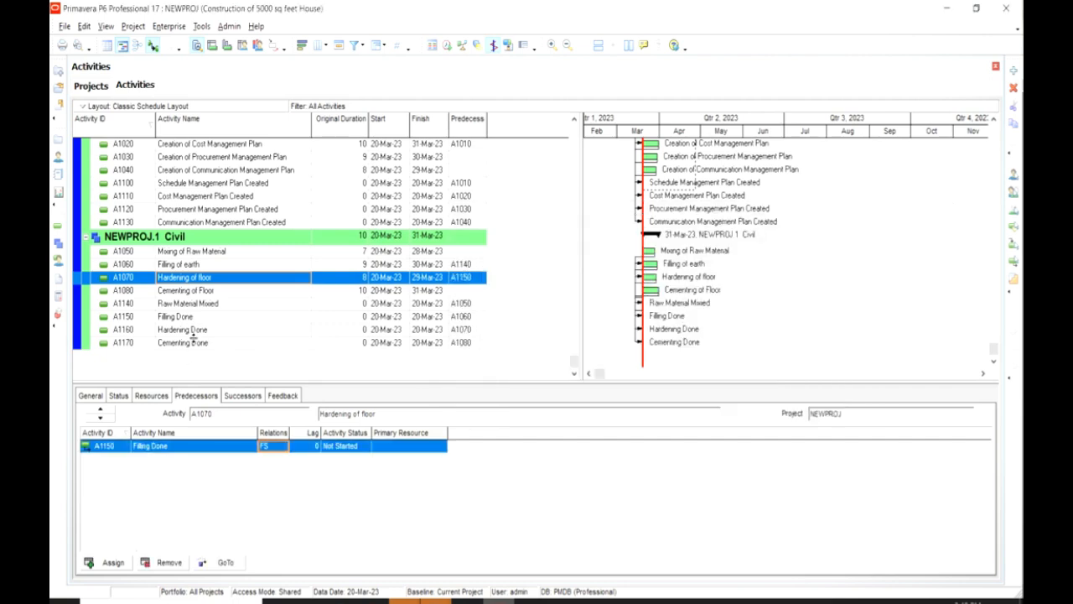
Assign A1160 Hardening Done as the predecessor of A1080 Cementing of Floor
left_click(214, 291)
left_click(109, 563)
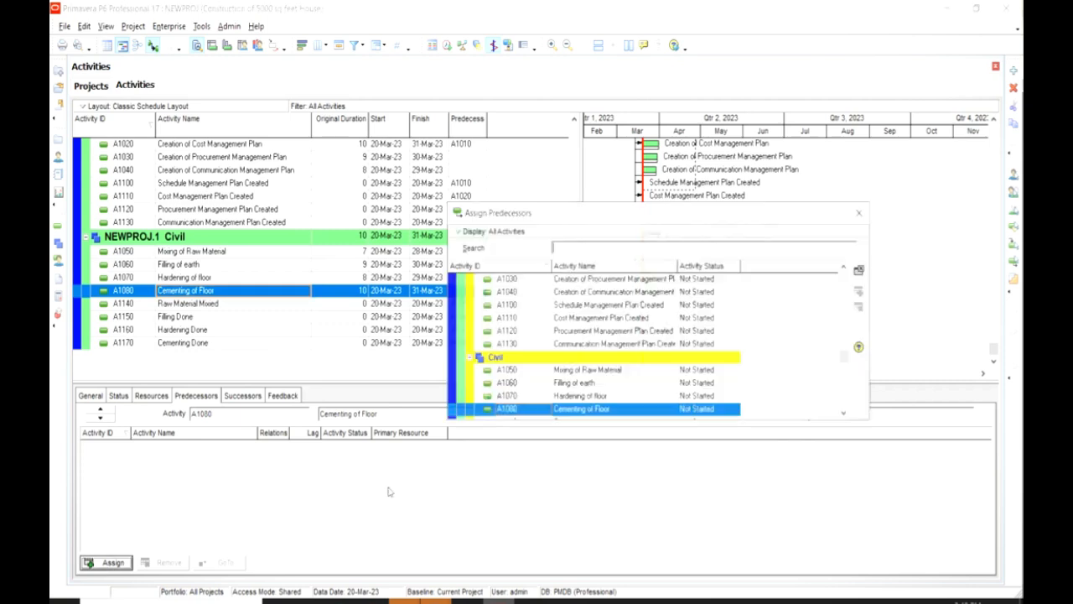
left_click(844, 412)
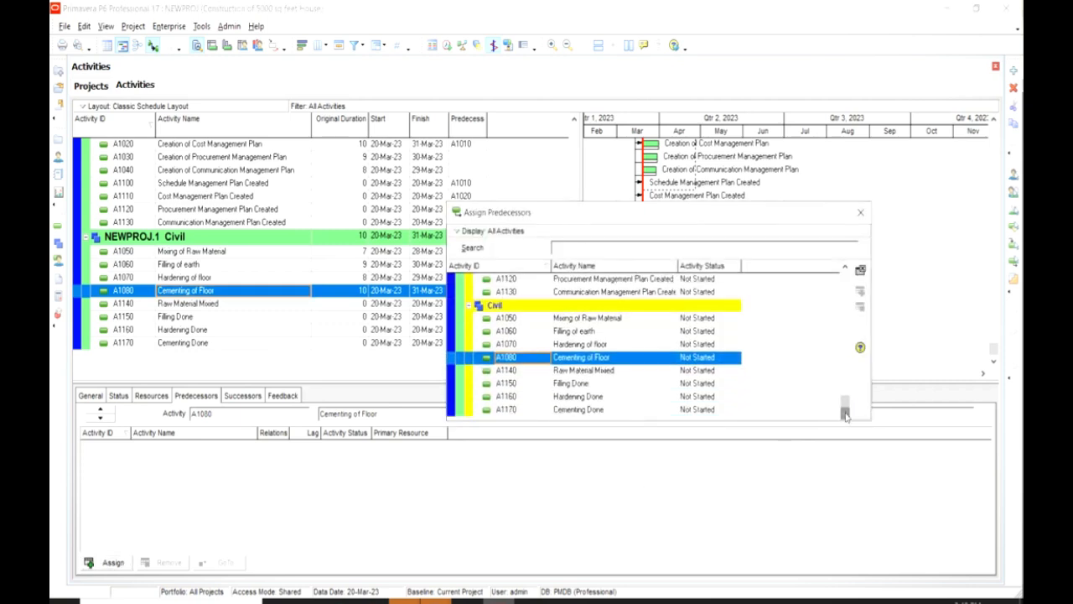
left_click(588, 398)
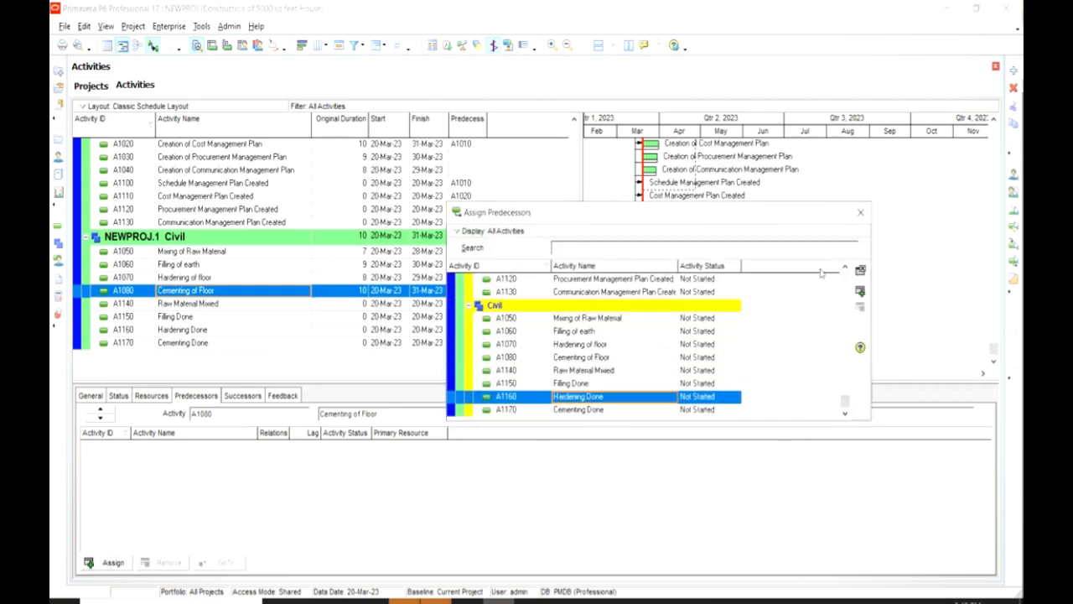
left_click(860, 291)
left_click(860, 212)
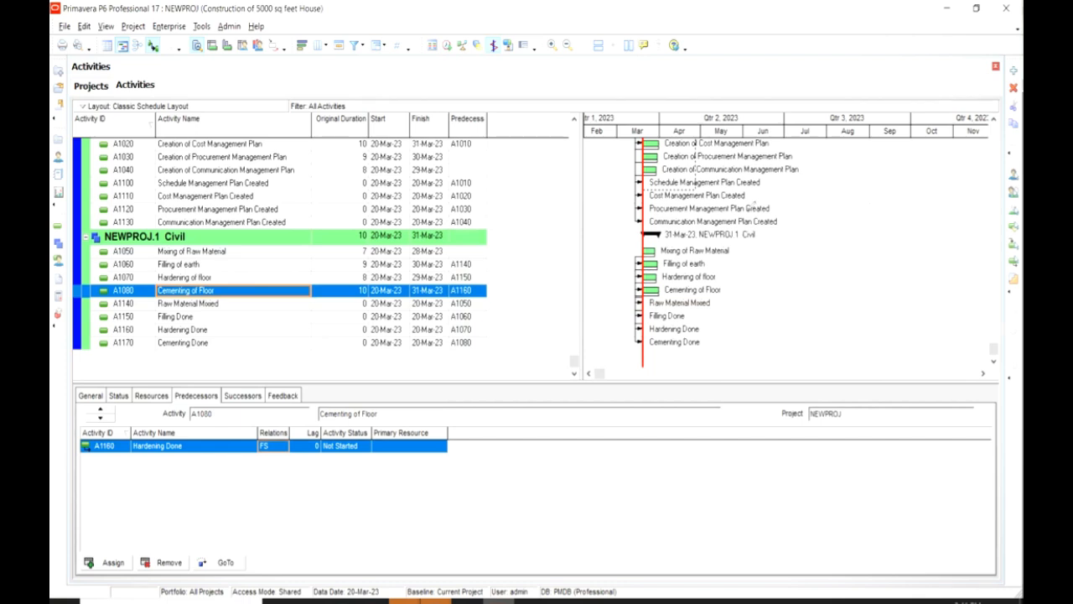
Try to schedule the project with the data date 20-Mar-23 and examine the activities listed in the circular relationships report
key("F9")
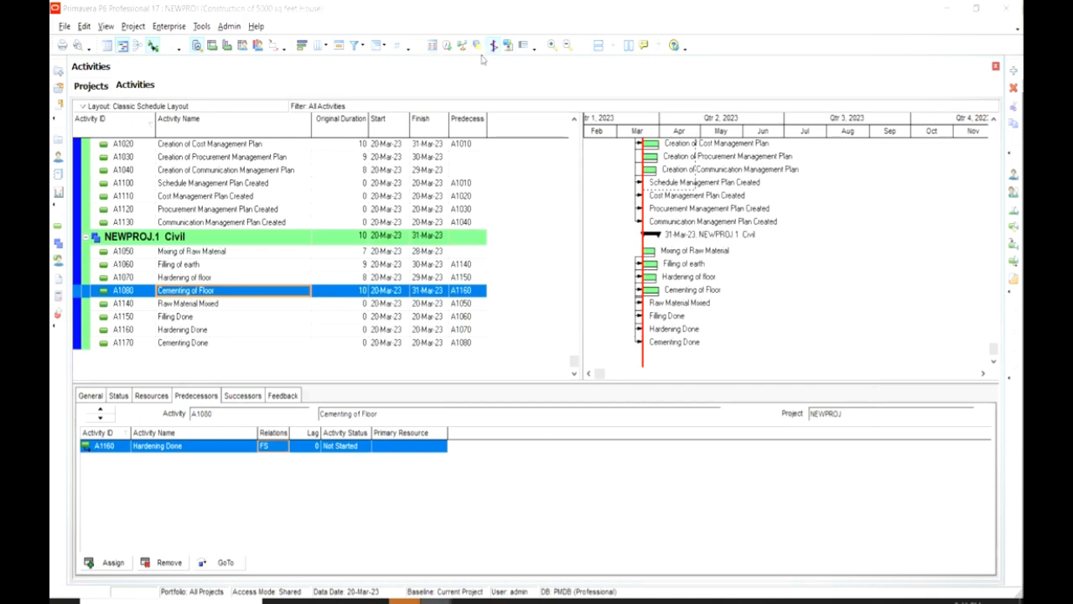
left_click(447, 46)
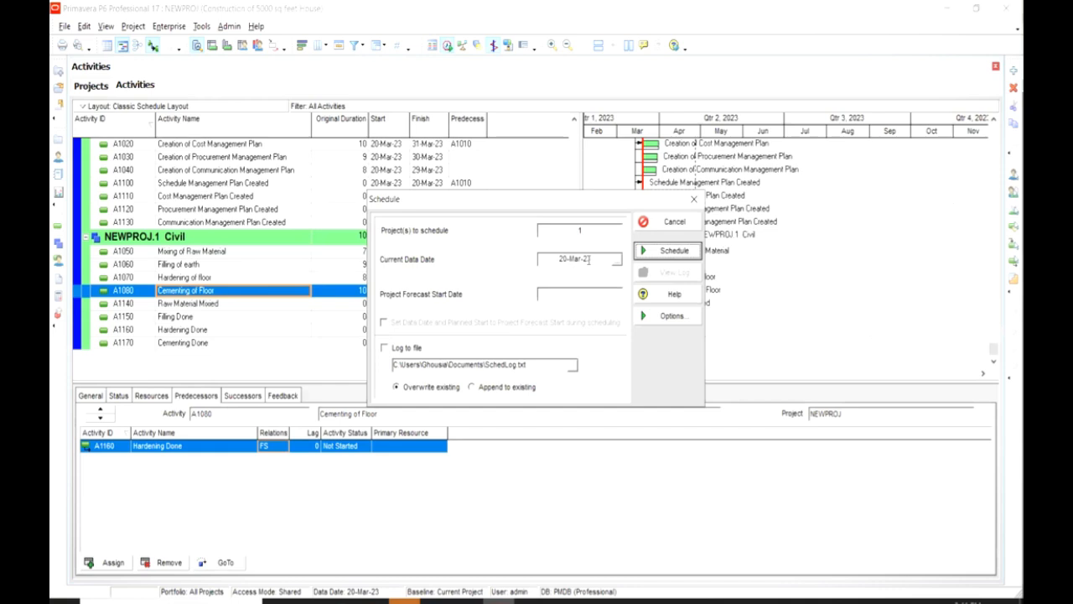
left_click(673, 251)
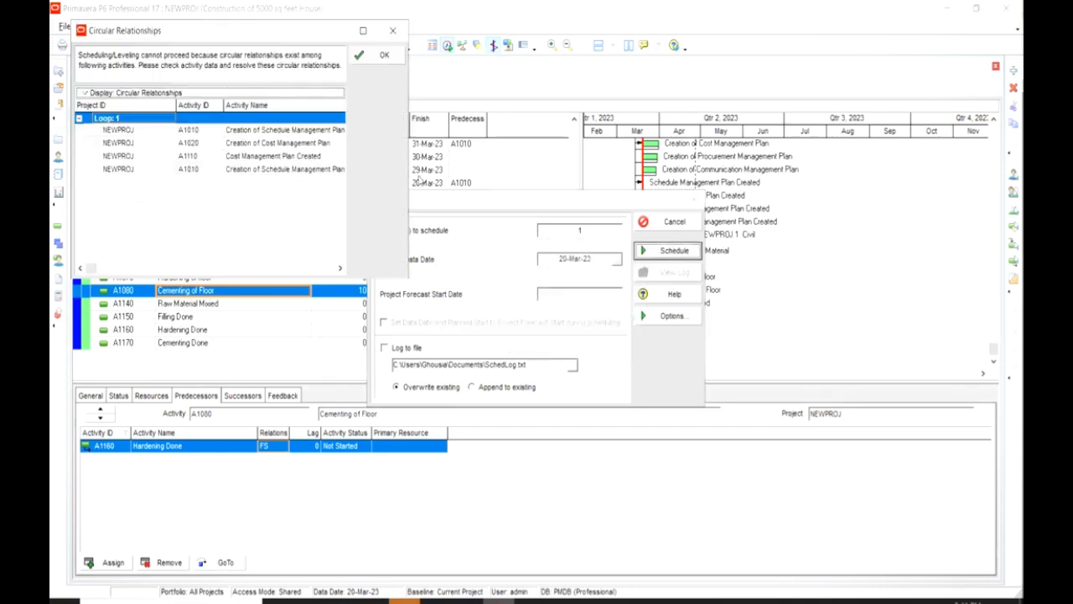
left_click_drag(408, 176, 701, 181)
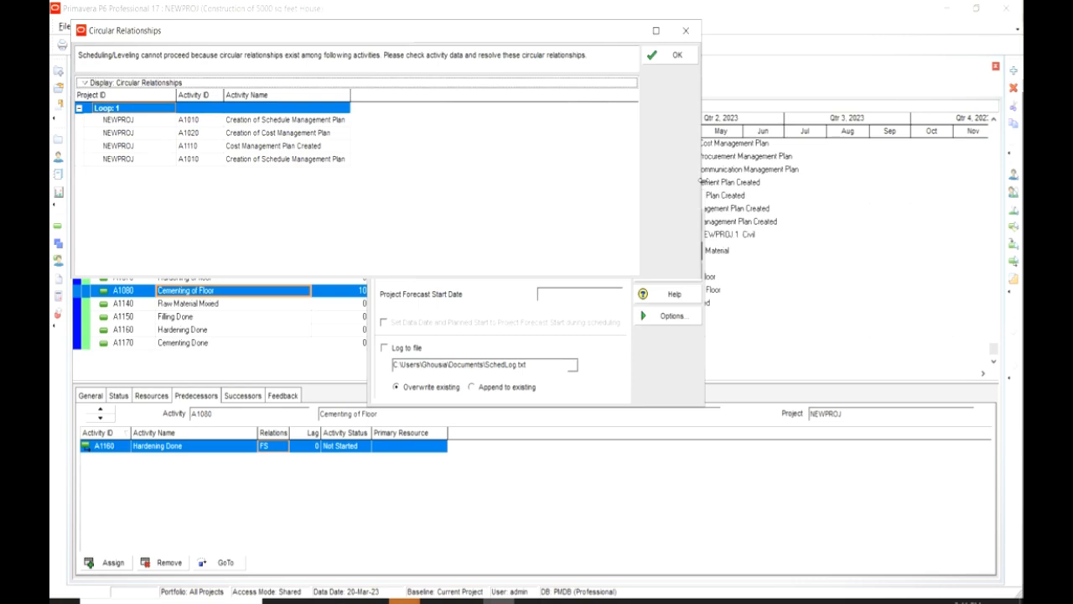
left_click(677, 57)
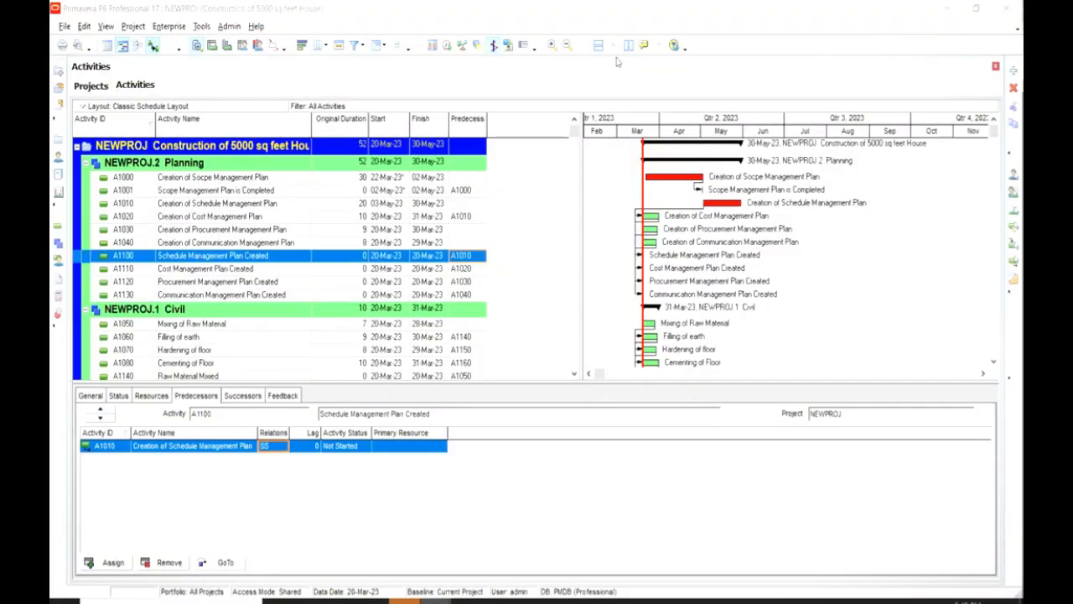
Schedule the project again and review the recalculated dates and bars of the Civil activities
left_click(447, 45)
left_click(651, 249)
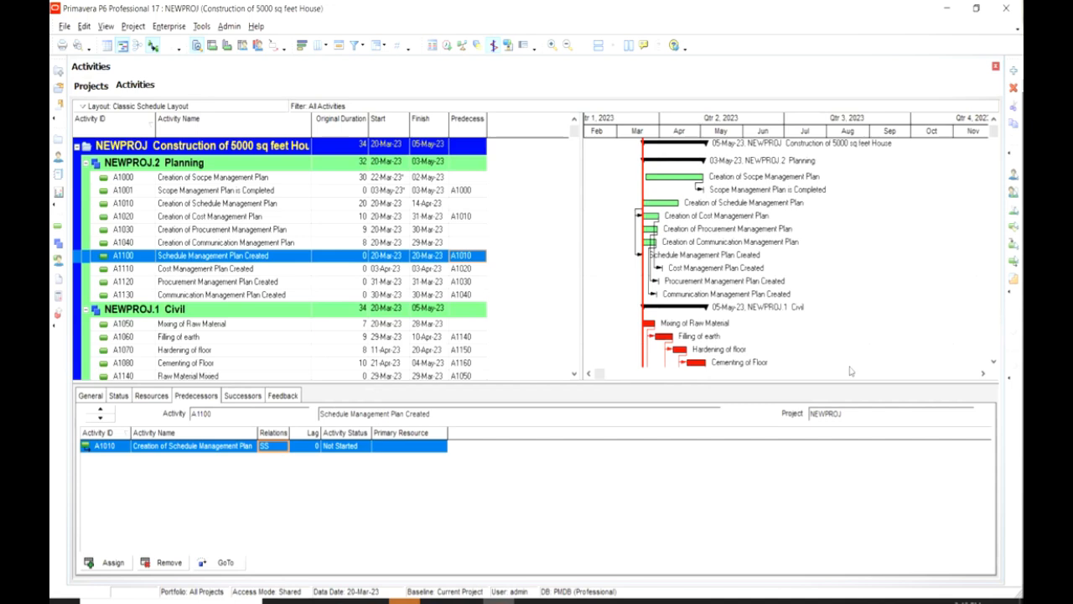
left_click(573, 374)
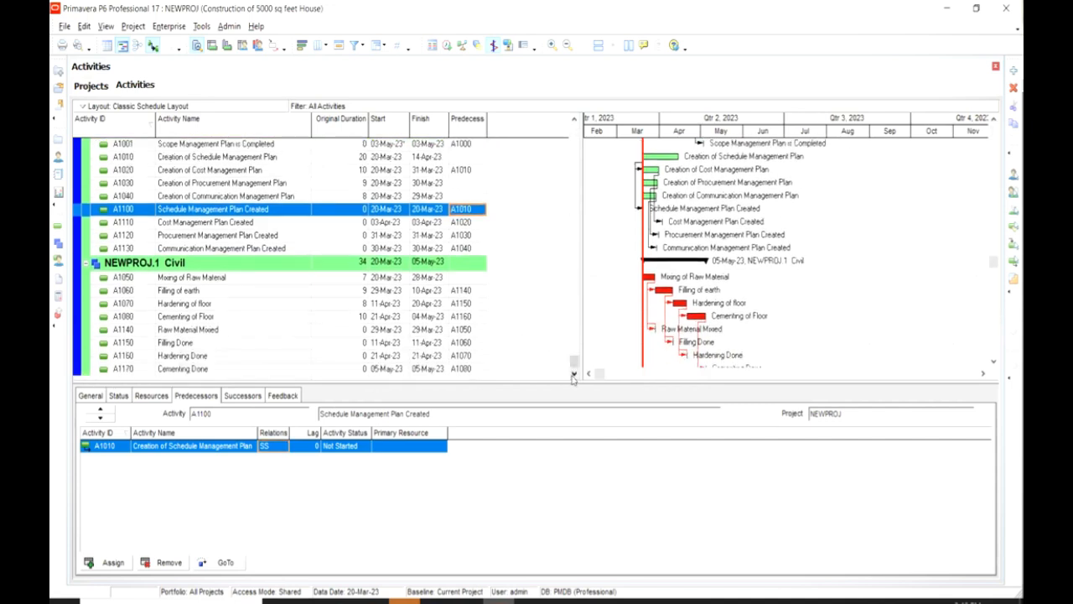
left_click(573, 376)
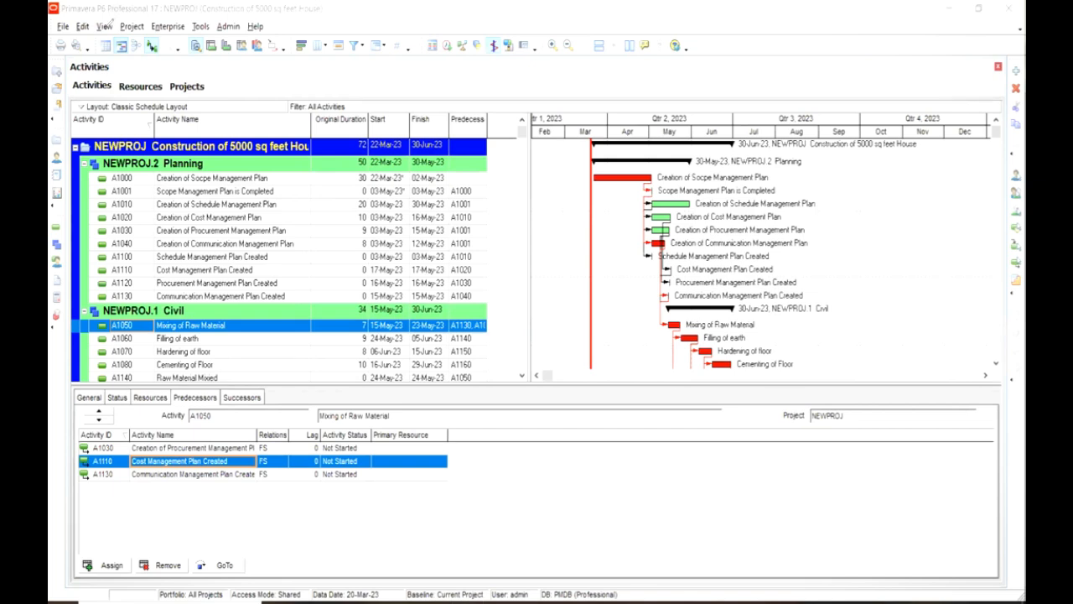
Switch to the Activity Network for the whole NEWPROJ project and hide the activity details to enlarge the diagram
mouse_move(105, 29)
left_mouse_down()
mouse_move(135, 26)
mouse_move(152, 64)
mouse_move(84, 39)
mouse_move(103, 22)
left_mouse_up()
left_click_drag(135, 34, 129, 46)
left_click(137, 46)
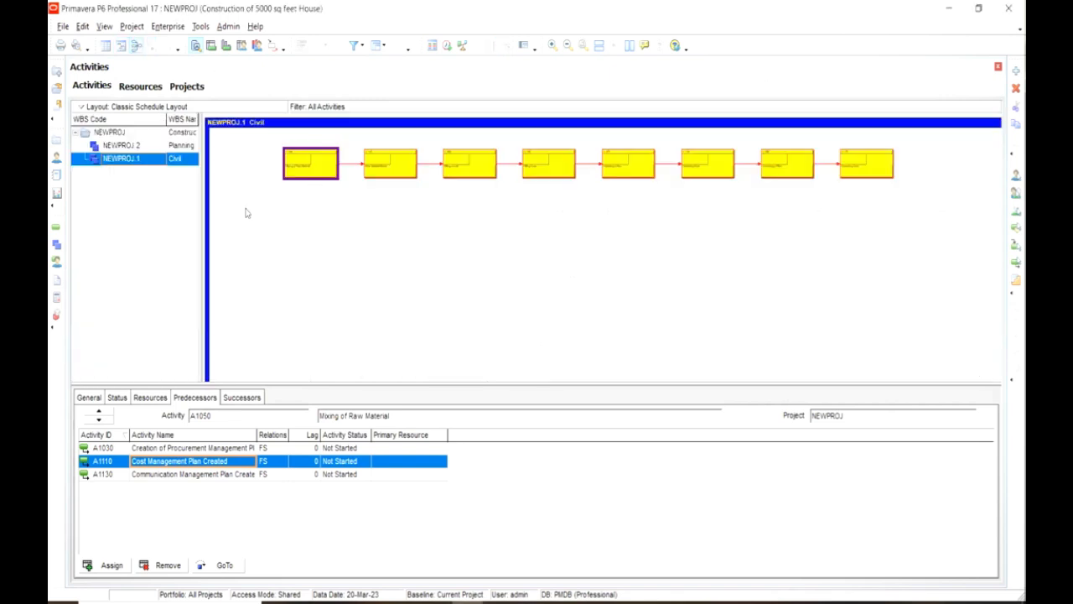
left_click(110, 132)
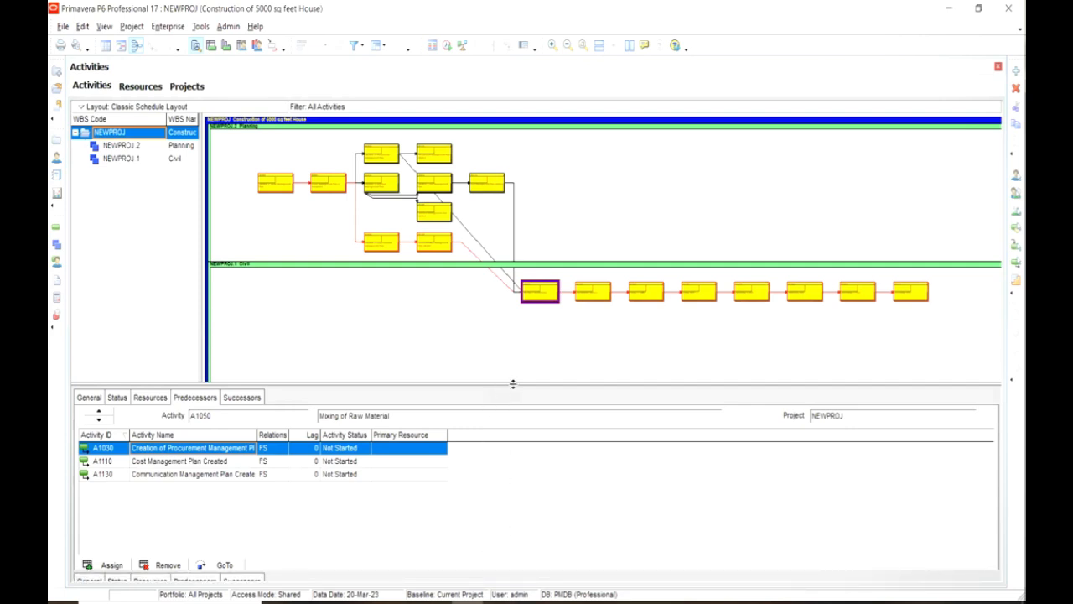
left_click_drag(513, 384, 520, 454)
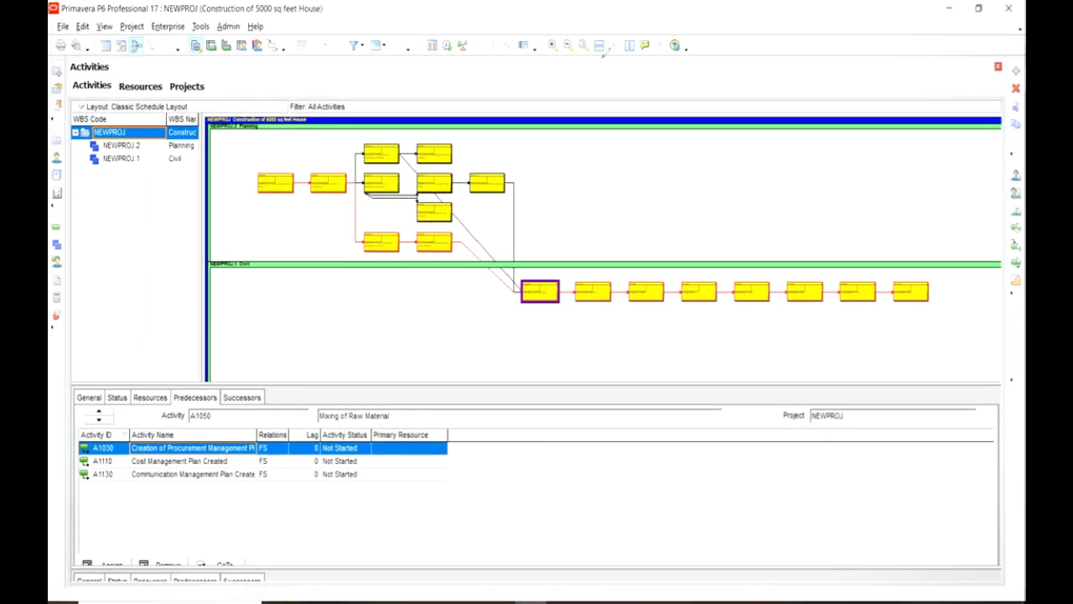
left_click(600, 47)
mouse_move(532, 172)
left_mouse_down()
mouse_move(495, 224)
mouse_move(513, 176)
left_mouse_up()
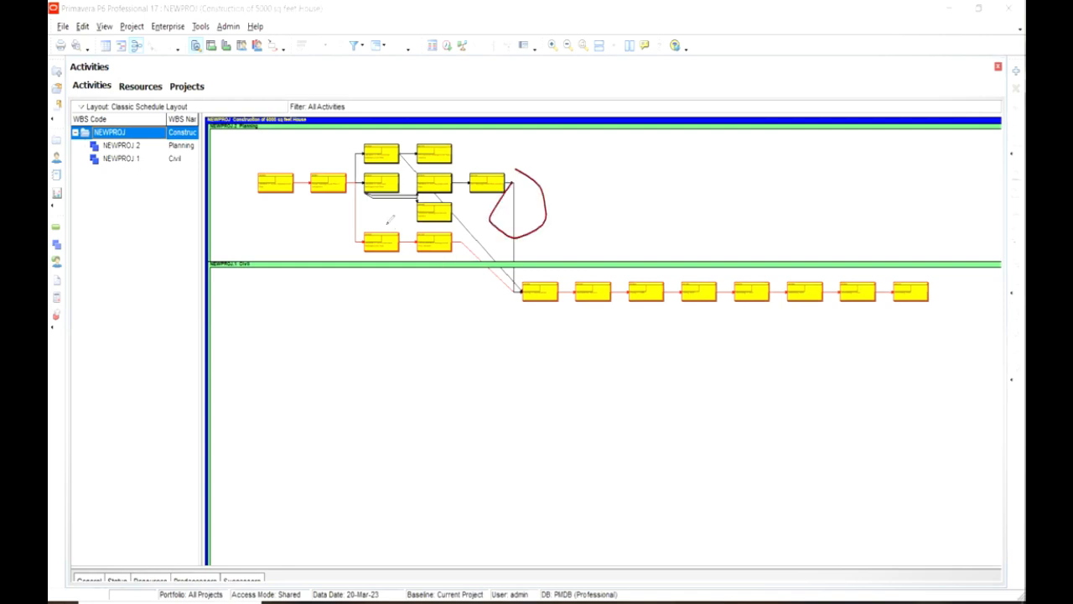
mouse_move(246, 201)
left_mouse_down()
mouse_move(359, 220)
mouse_move(365, 254)
mouse_move(453, 246)
mouse_move(600, 326)
mouse_move(741, 331)
left_mouse_up()
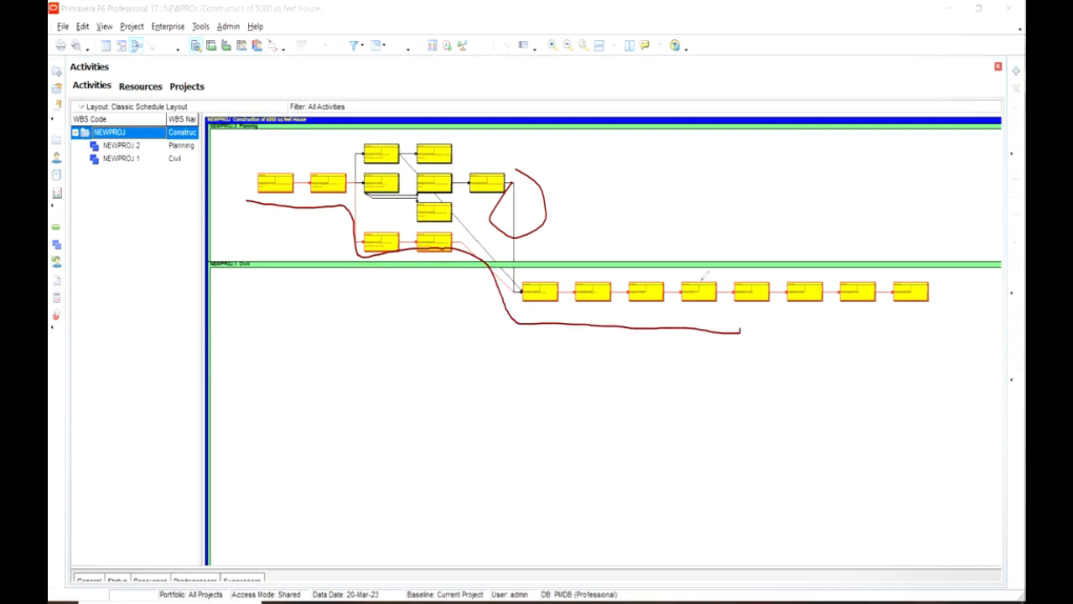
left_click(701, 125)
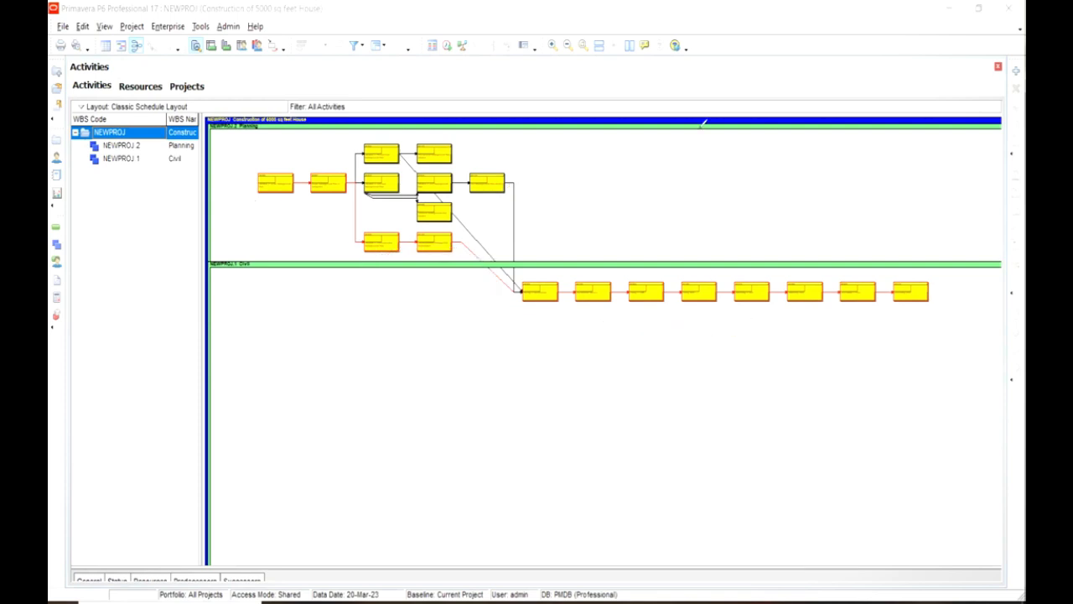